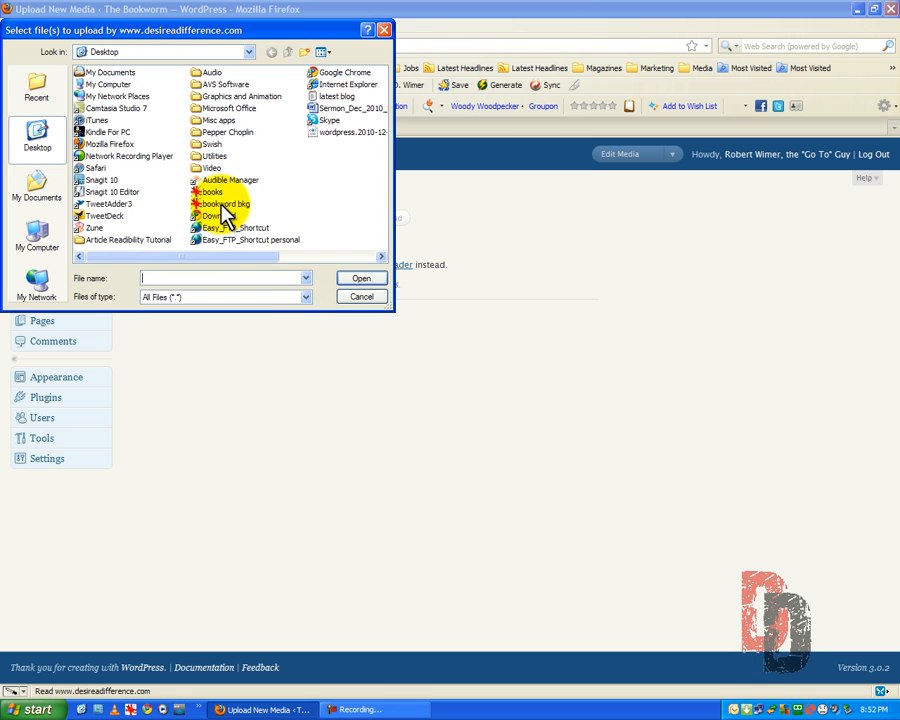
Upload the "bookword bkg" image from the Desktop to the media library and save the changes.
double_click(225, 206)
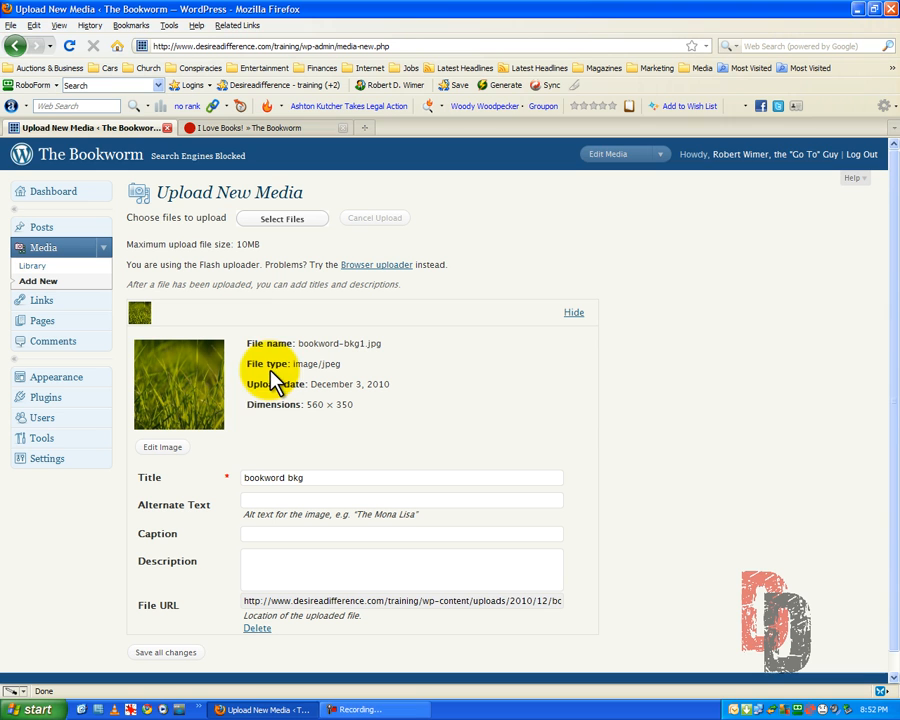
scroll(240, 405, "down", 1)
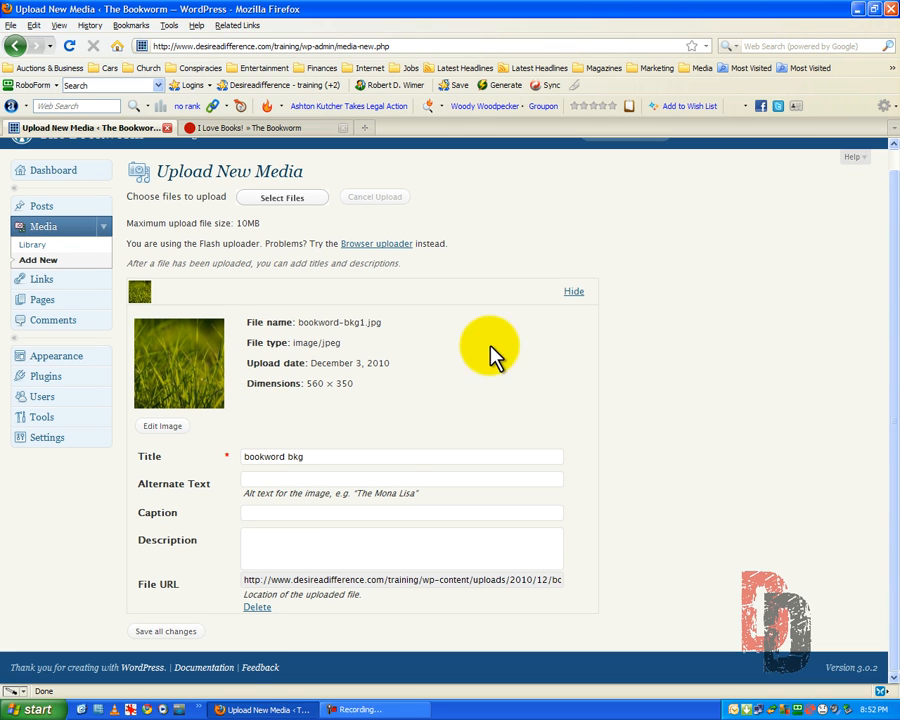
left_click(574, 292)
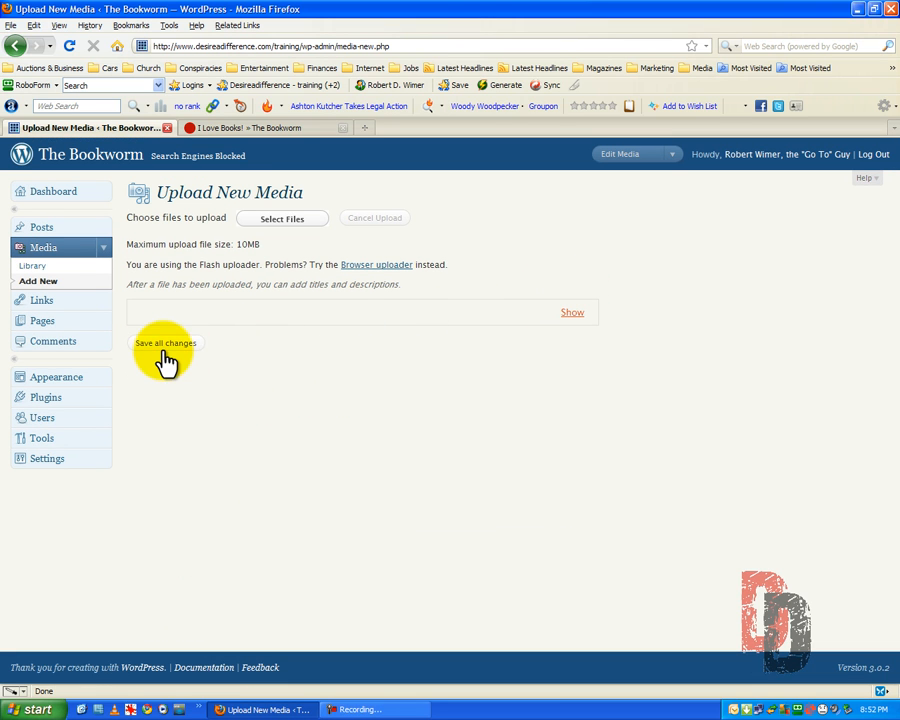
left_click(164, 343)
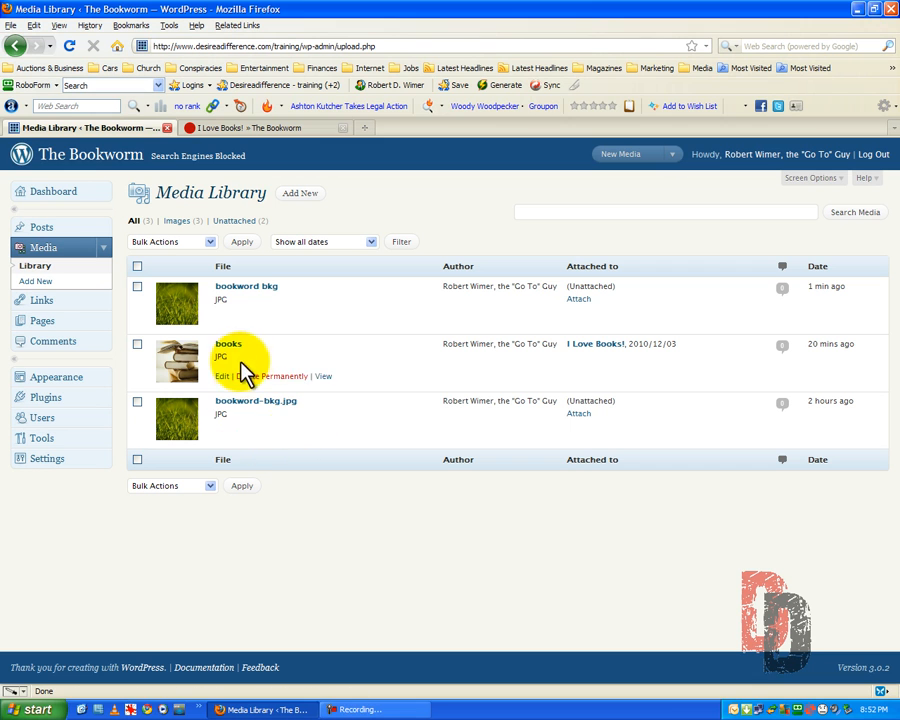
Permanently delete the older bookword-bkg.jpg image from the media library.
left_click(137, 401)
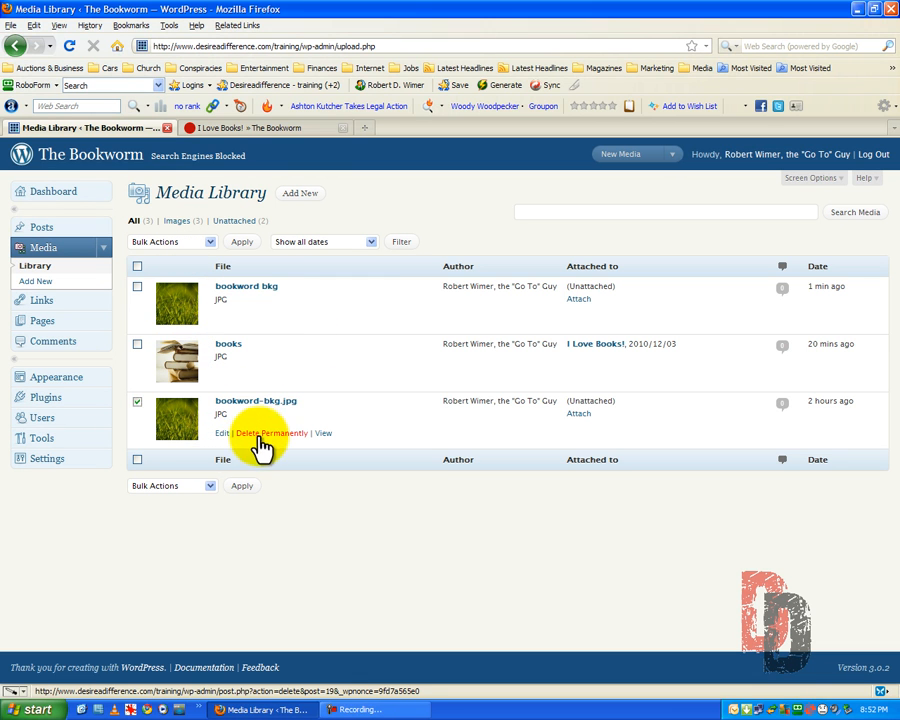
left_click(264, 434)
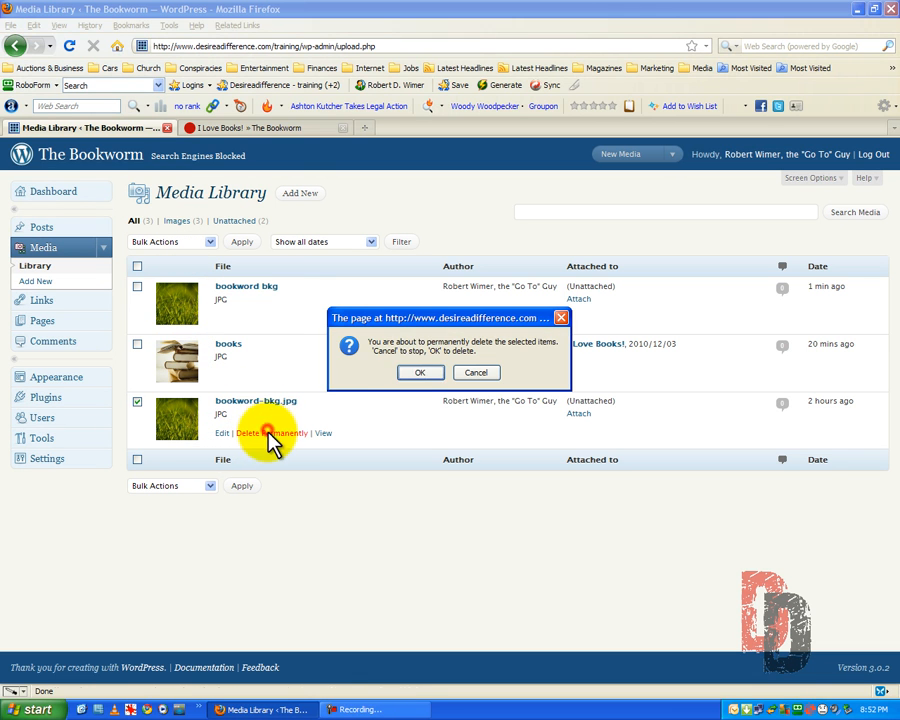
left_click(422, 374)
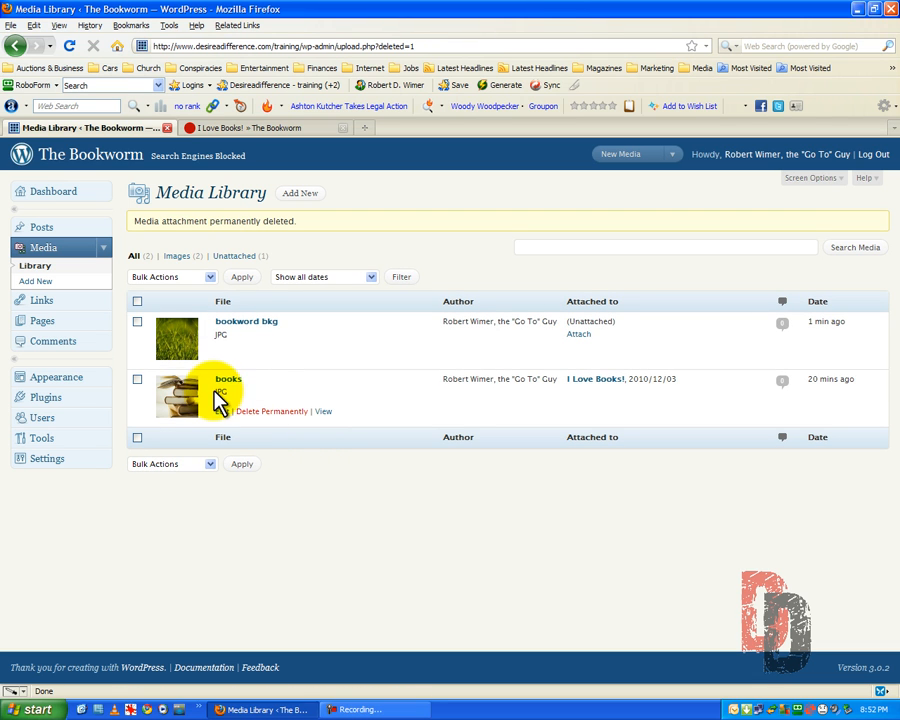
Upload the FCA image from the My Documents folder as new media.
left_click(33, 283)
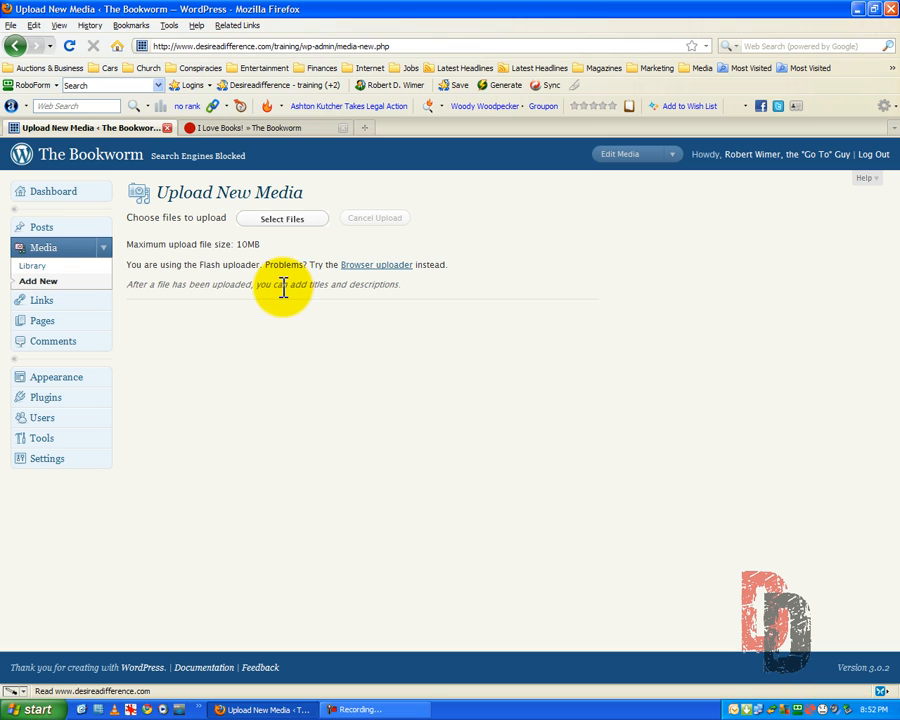
left_click(282, 222)
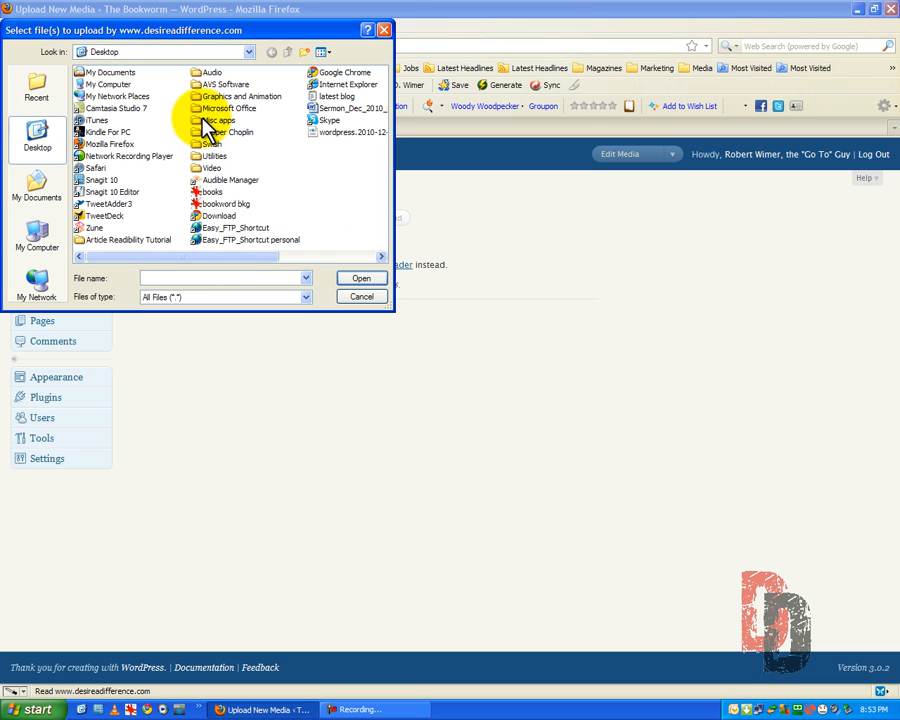
double_click(108, 74)
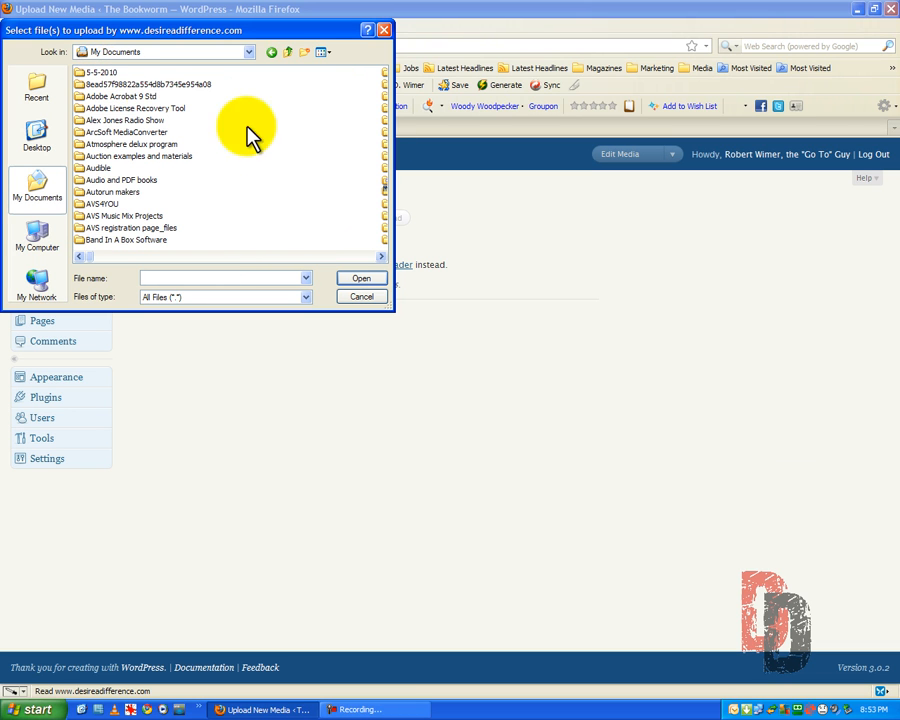
left_click_drag(89, 257, 116, 257)
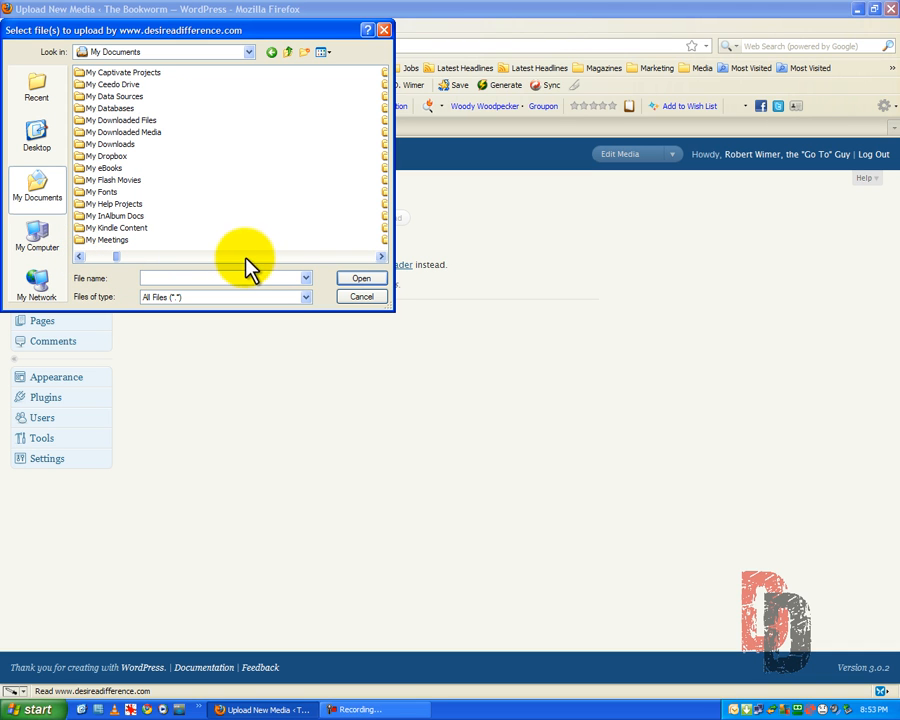
left_click(251, 257)
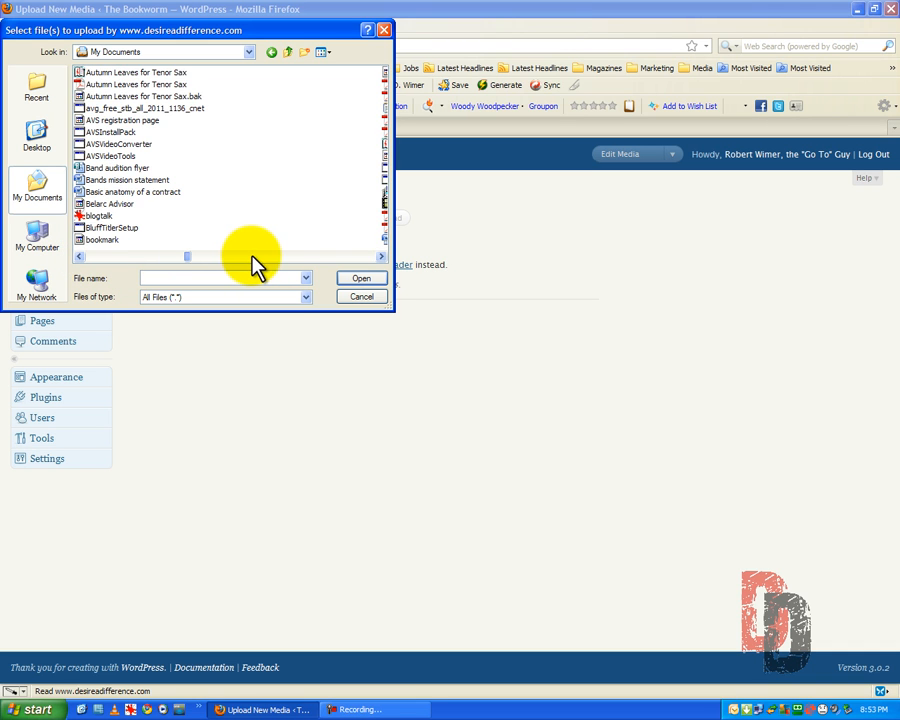
left_click_drag(251, 256, 235, 256)
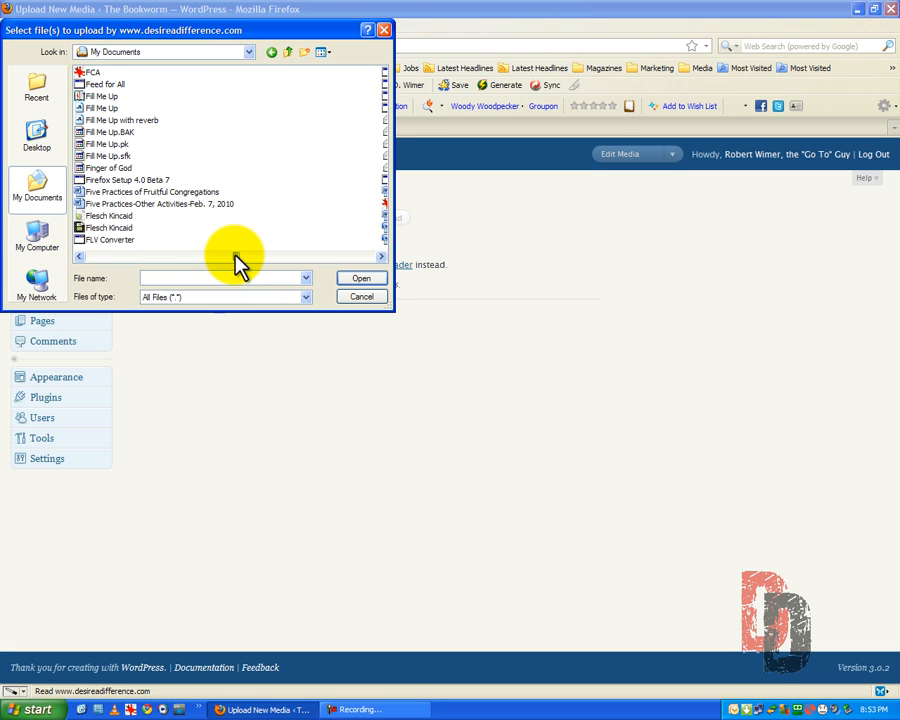
double_click(88, 73)
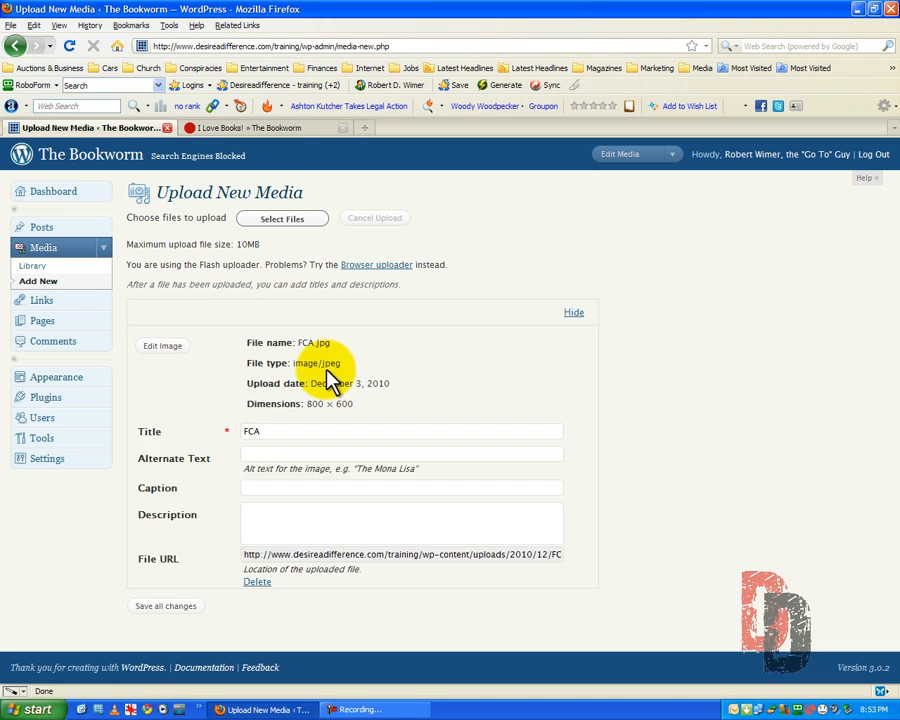
Set the FCA image's alternate text to "FCA LOGO" and save all changes.
scroll(327, 370, "down", 1)
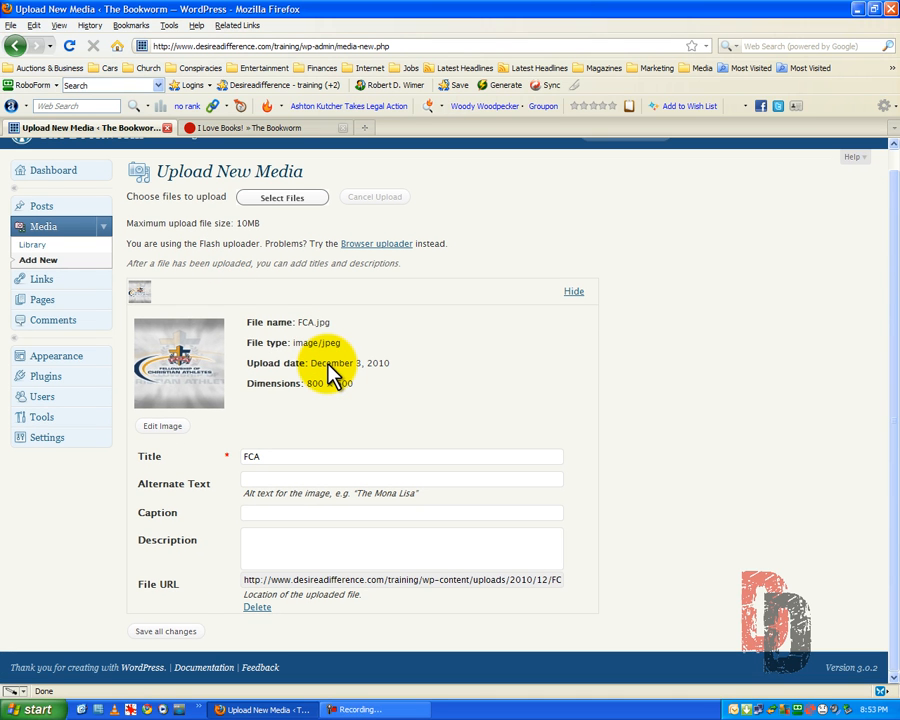
left_click(270, 481)
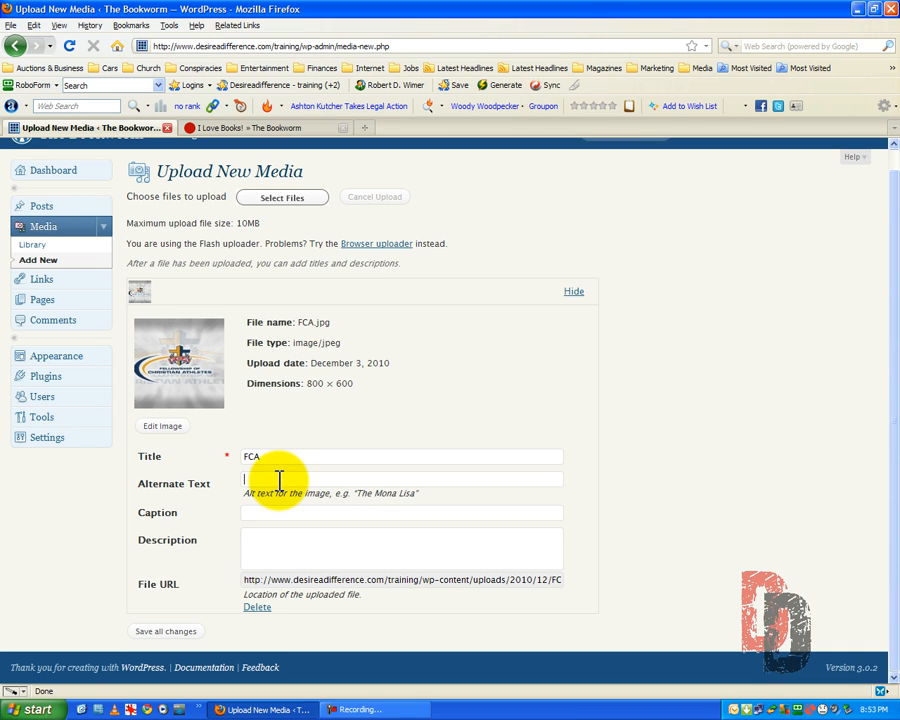
type("CA LOGO")
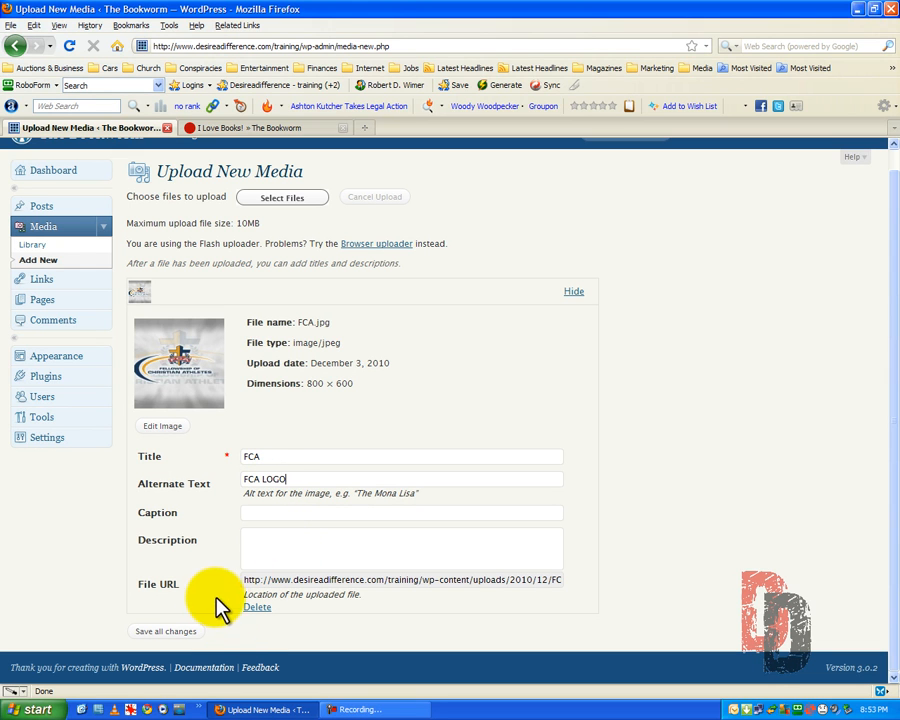
left_click(157, 634)
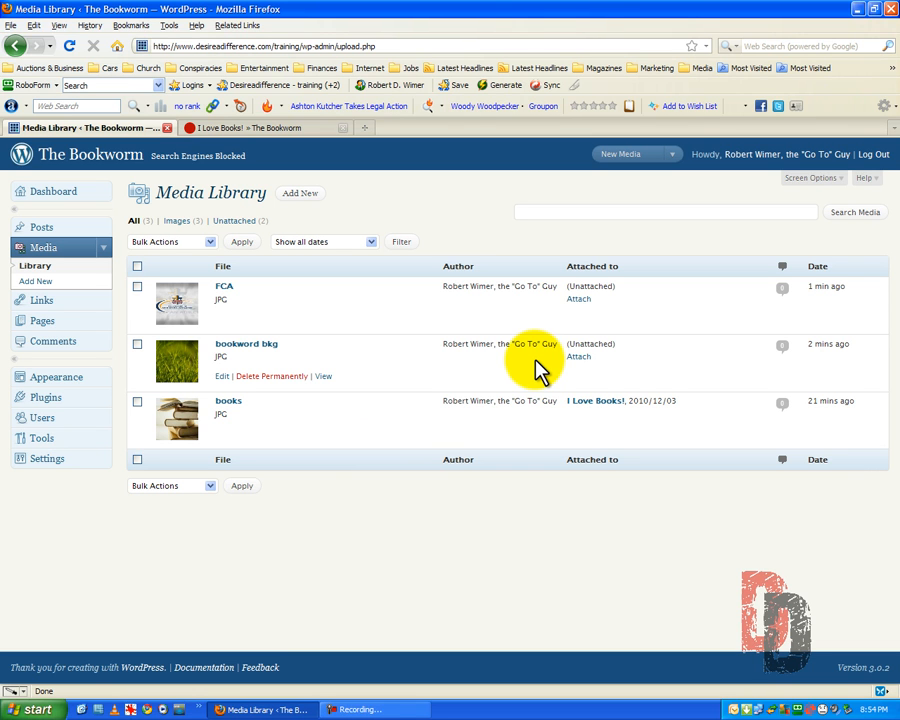
Start a new blog post and place the cursor in its empty body.
left_click(40, 234)
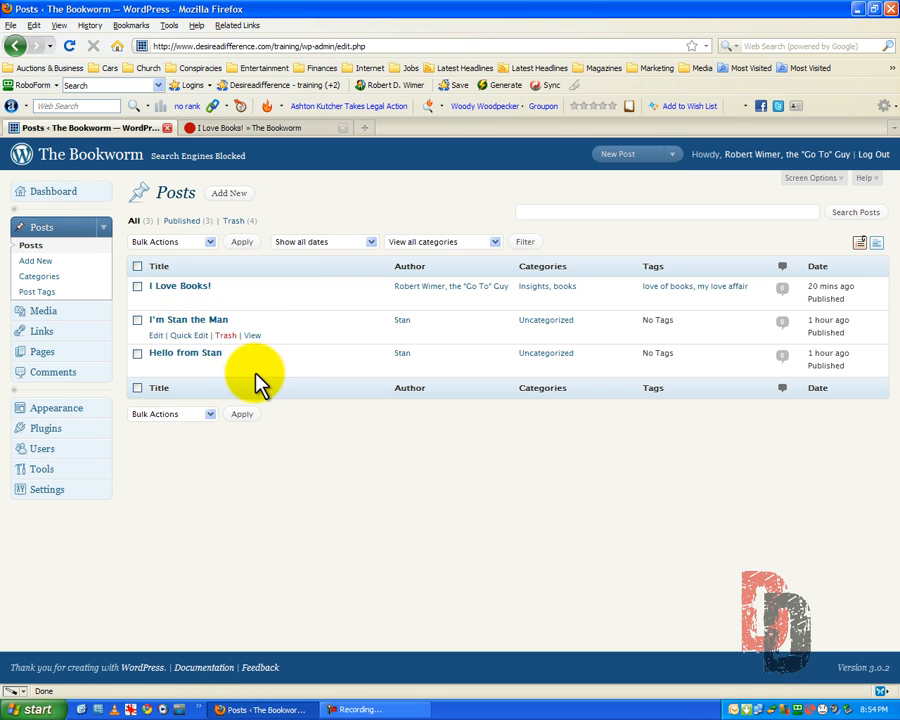
left_click(234, 194)
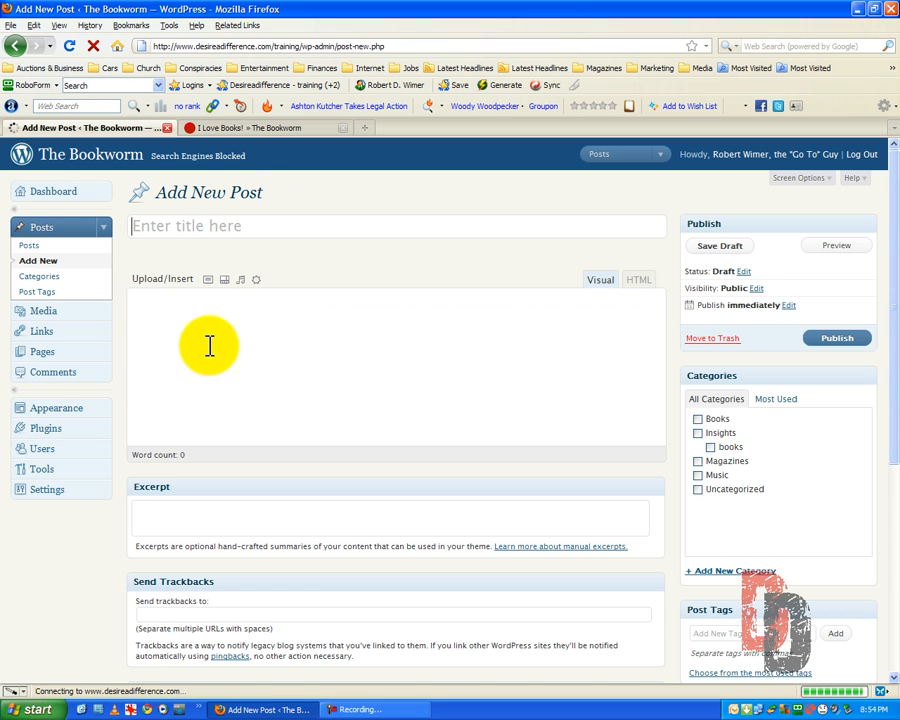
left_click(165, 343)
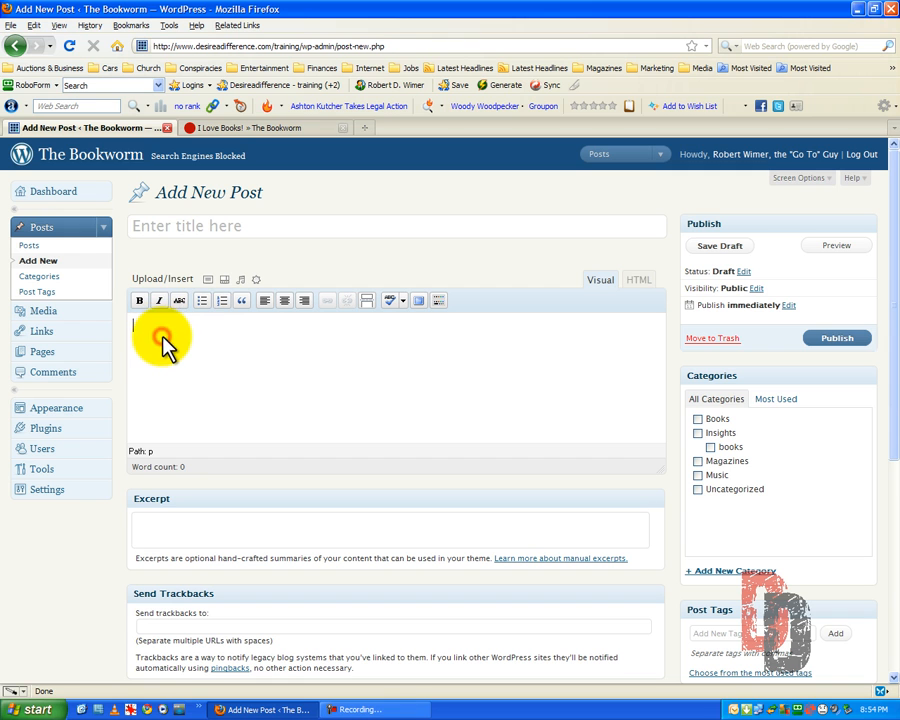
Insert the FCA image from the media library into the post at Medium size (300 × 225).
left_click(205, 279)
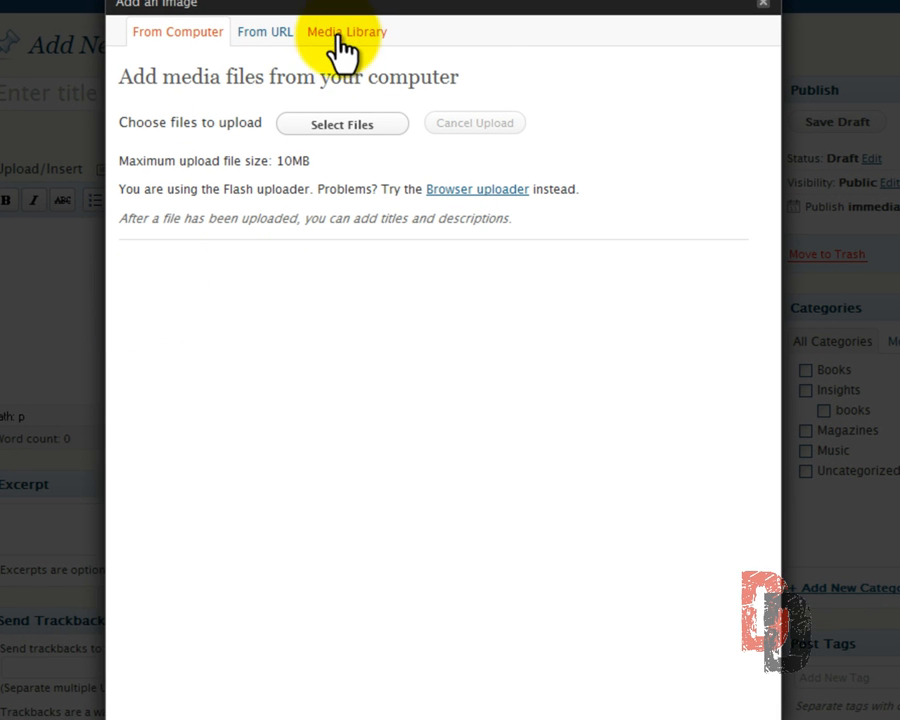
left_click(338, 30)
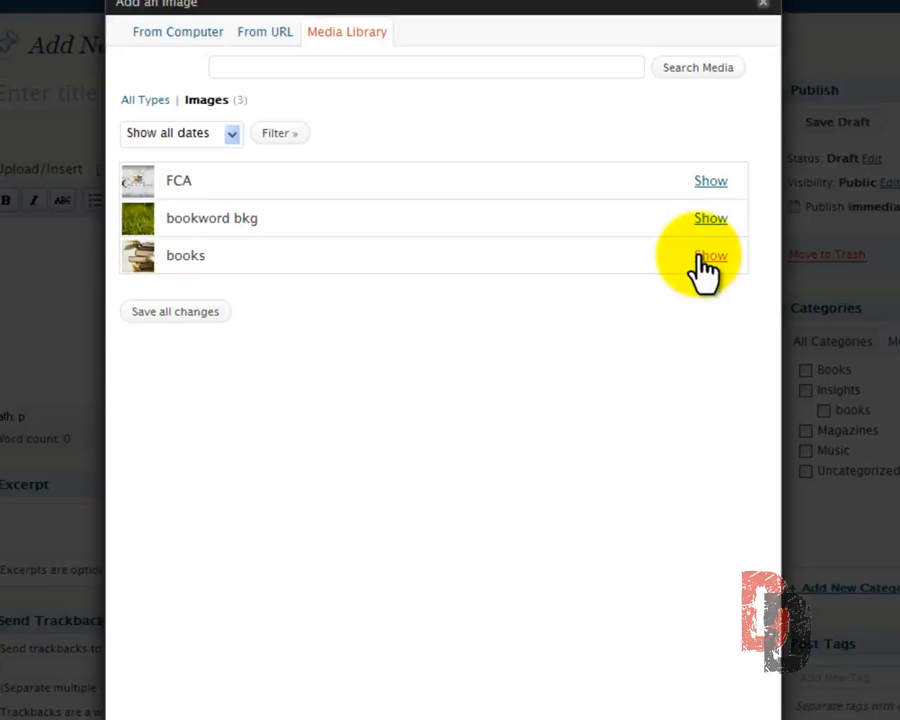
left_click(709, 182)
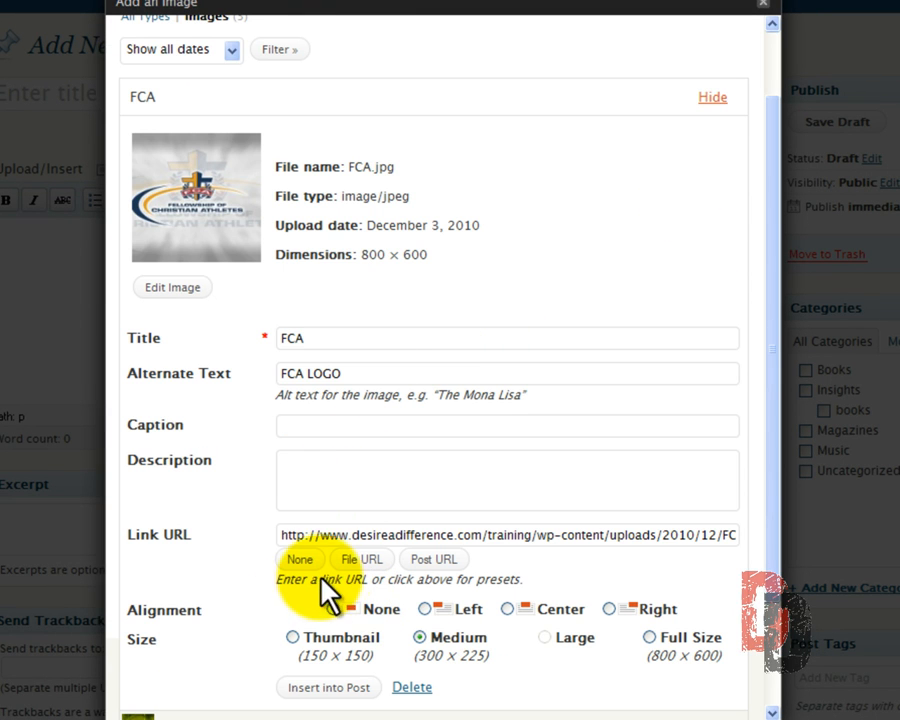
left_click(325, 688)
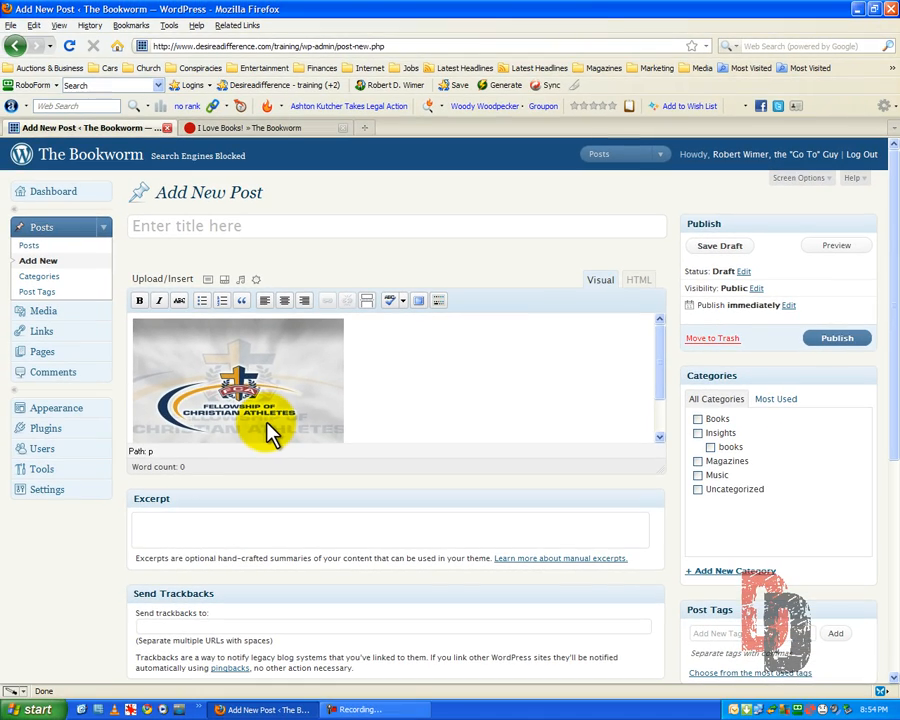
Select the FCA image in the post body and open its image editing settings.
left_click(272, 398)
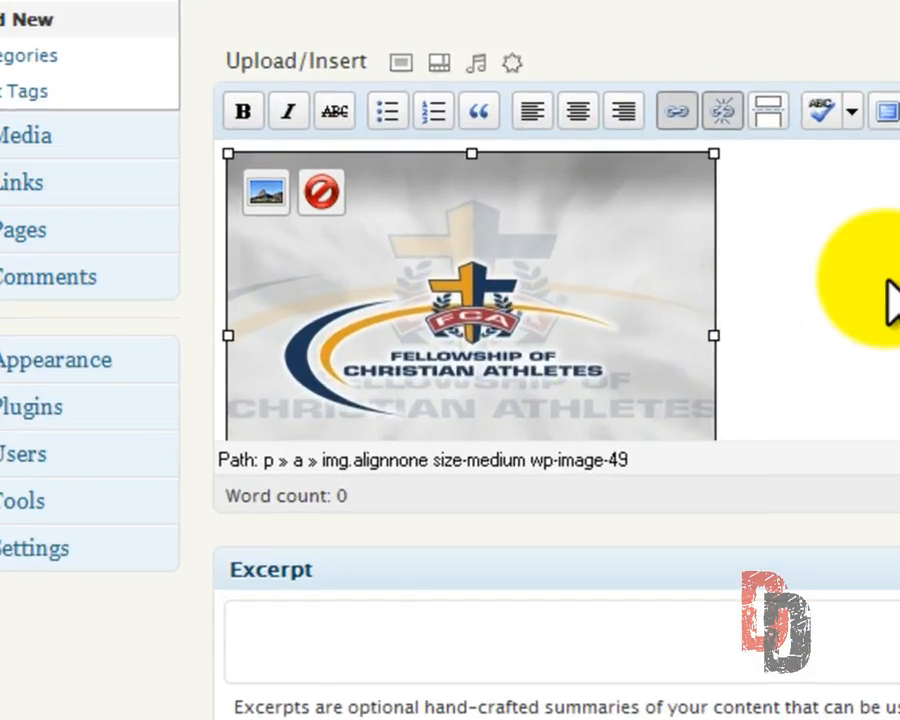
left_click(418, 375)
left_click(267, 379)
left_click(535, 290)
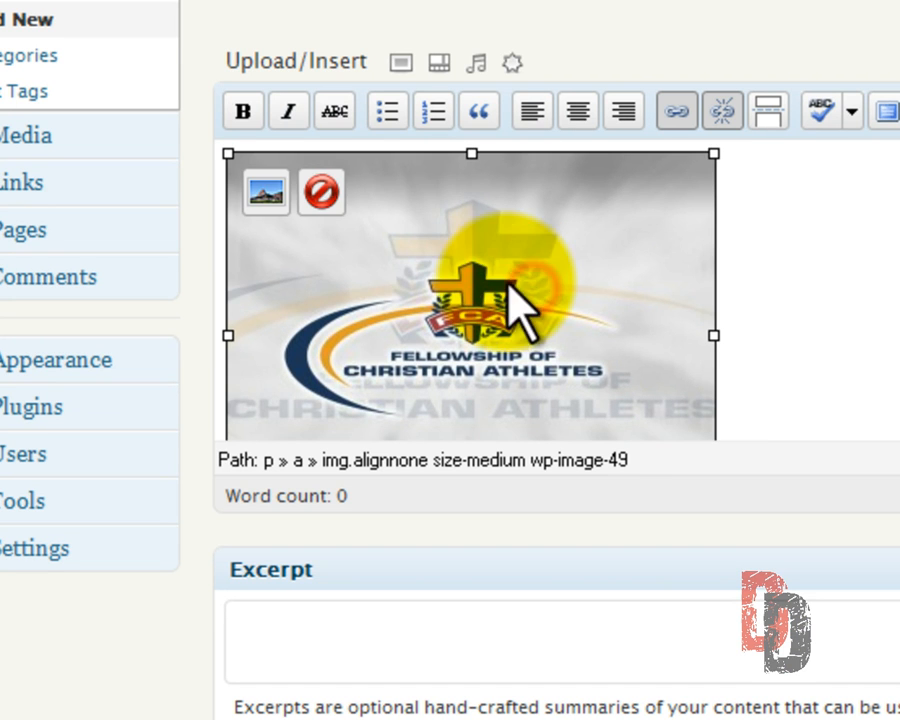
left_click(290, 205)
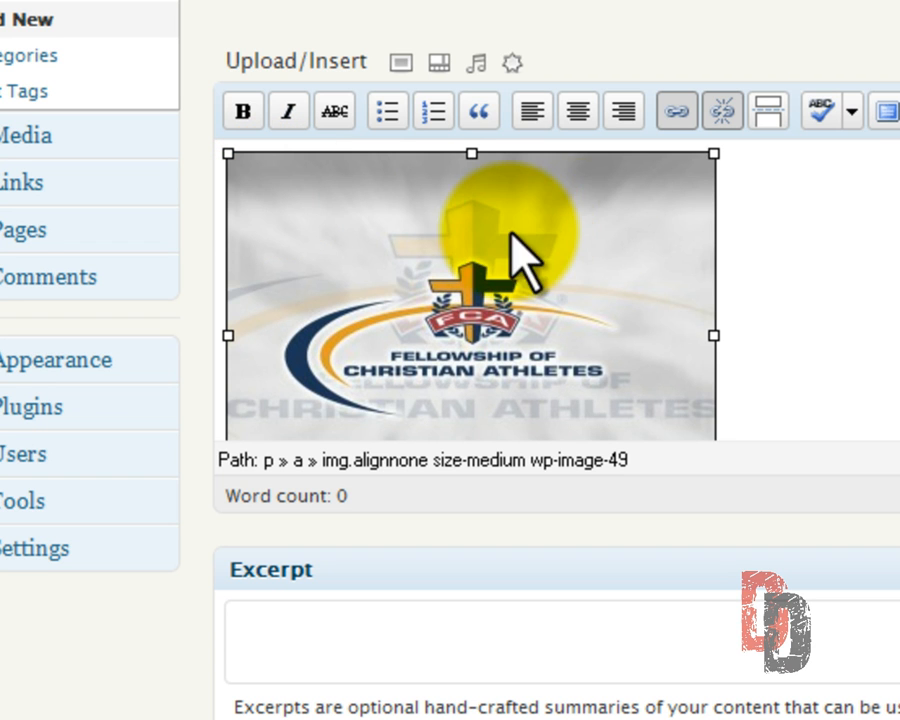
left_click(856, 221)
left_click(539, 231)
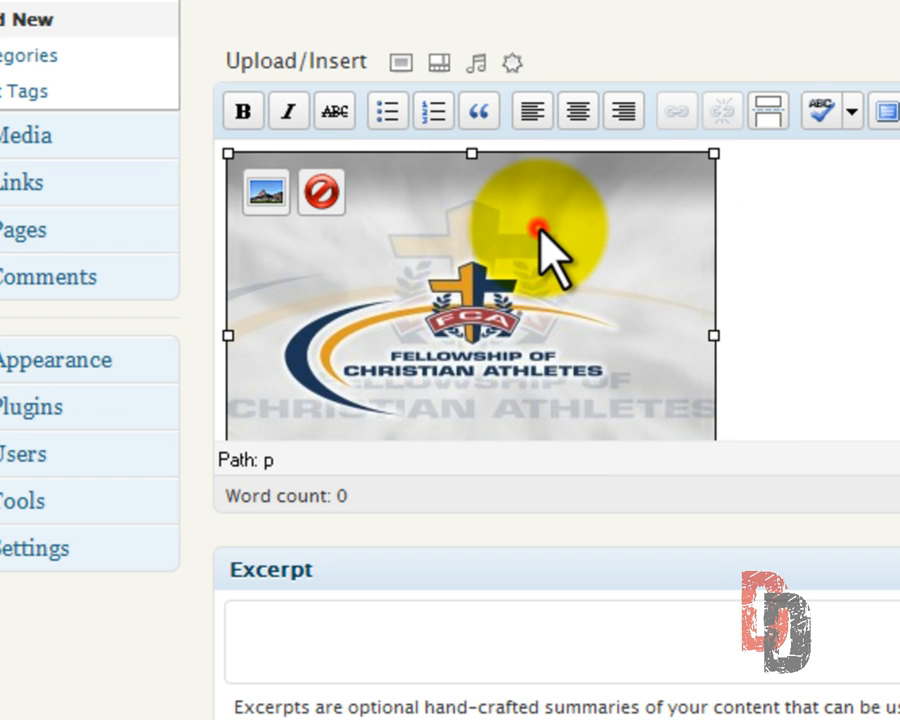
left_click(264, 193)
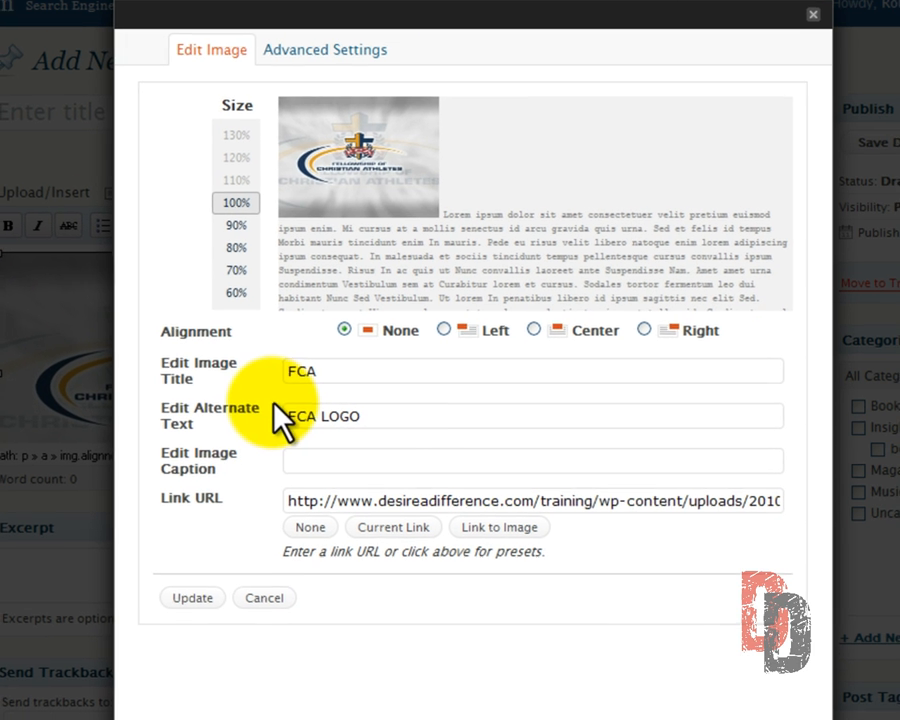
Preview the FCA image at the 70%, 80% and 90% sizes.
left_click(233, 271)
left_click(232, 248)
left_click(232, 226)
left_click(231, 248)
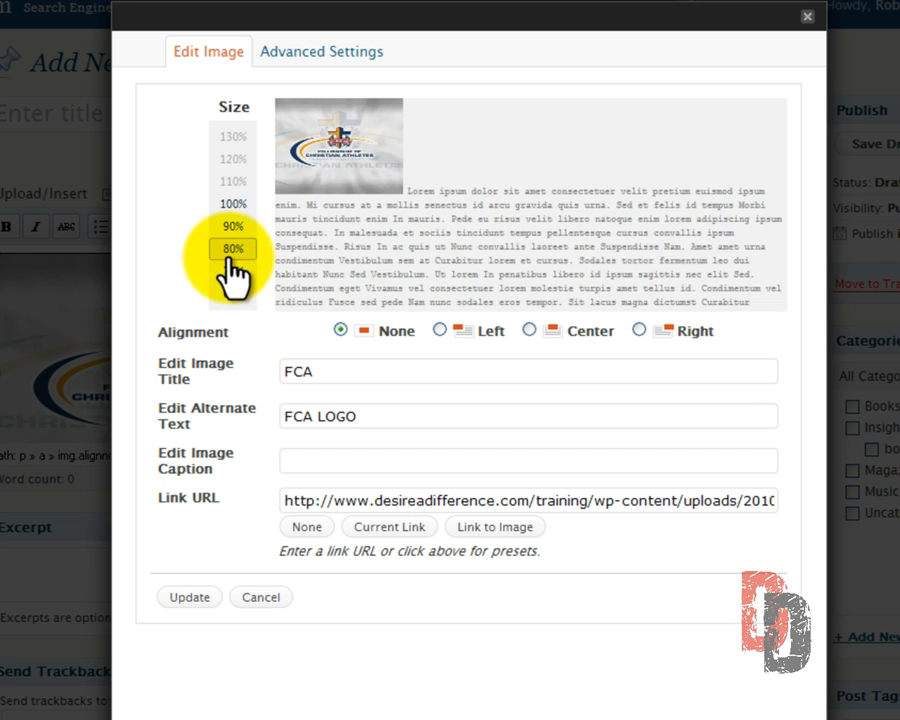
left_click(231, 271)
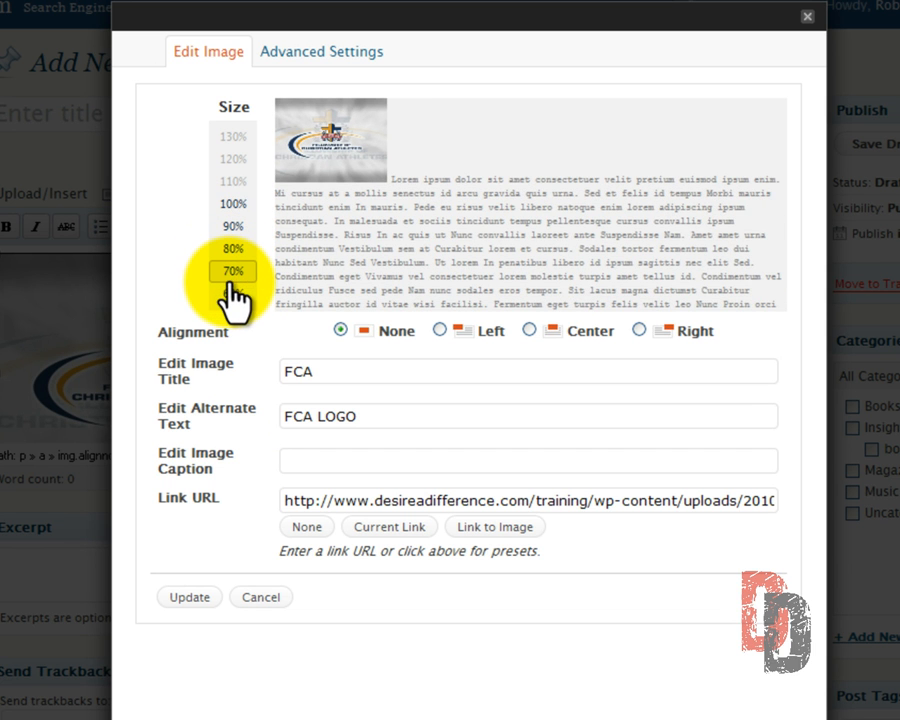
Align the FCA image left, scale it to 80%, and update it in the post.
left_click(439, 329)
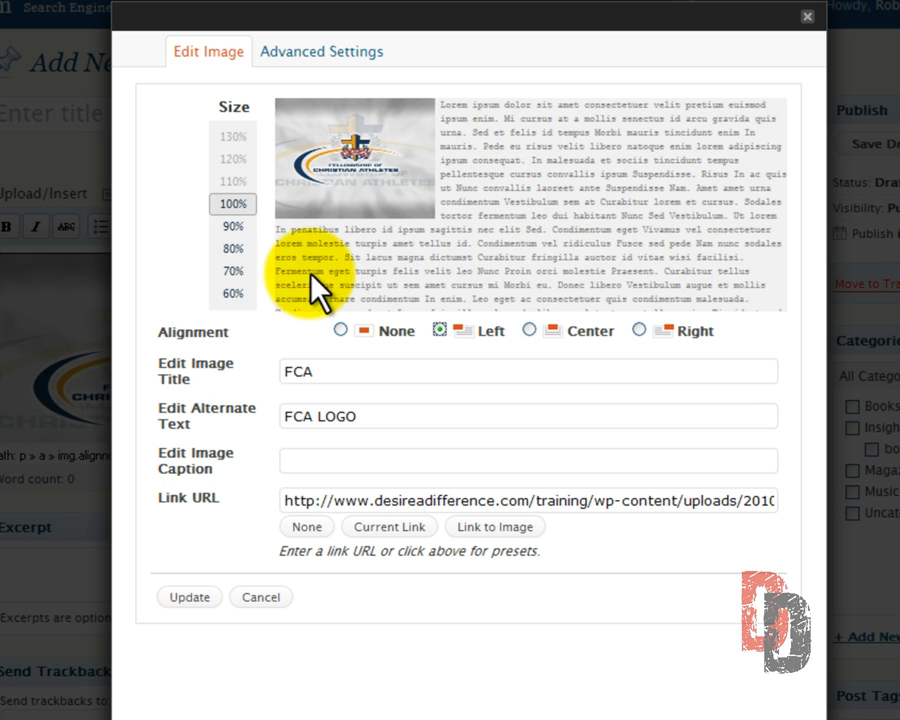
left_click(230, 250)
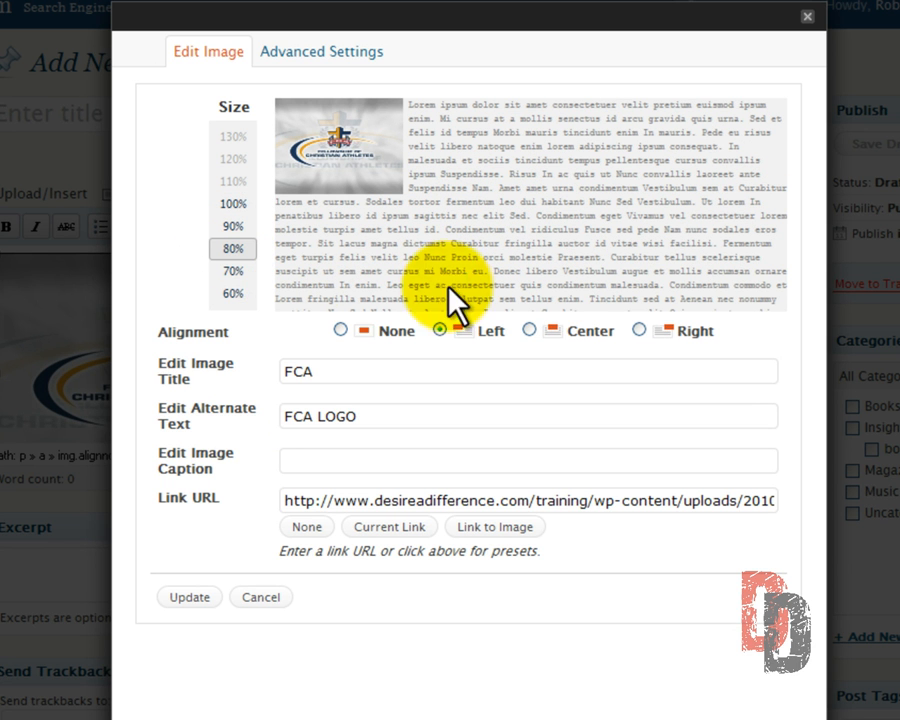
left_click(190, 597)
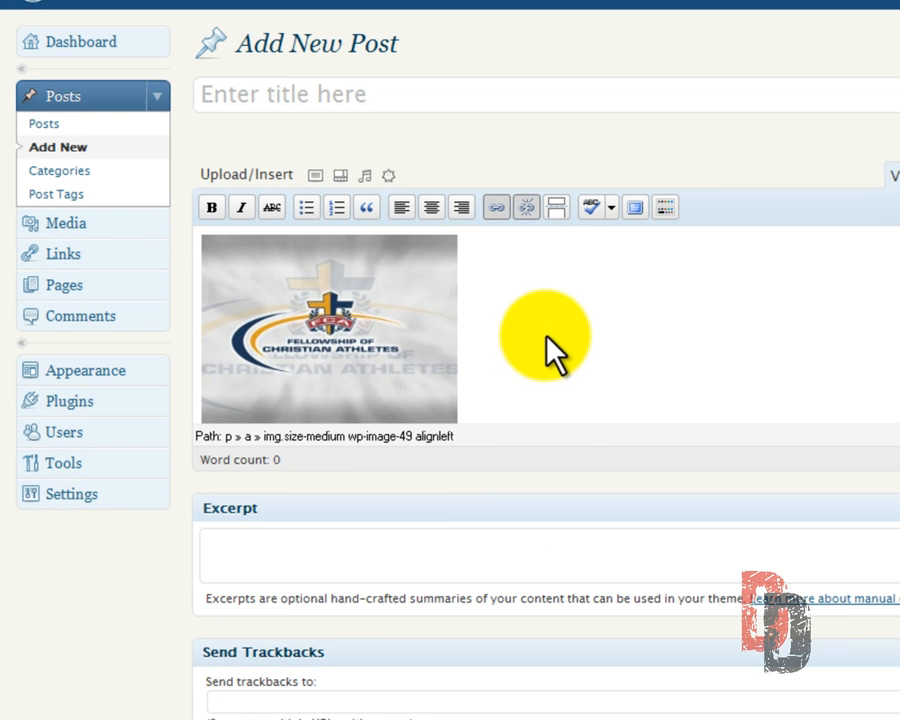
Add three filler paragraphs beside the FCA image: "asdl;fjasdlfjasdlfjkasdlfj", "asdlfajsdf;lajksdf" and "asd;fjasld;fkjasdl;fkj".
left_click(406, 324)
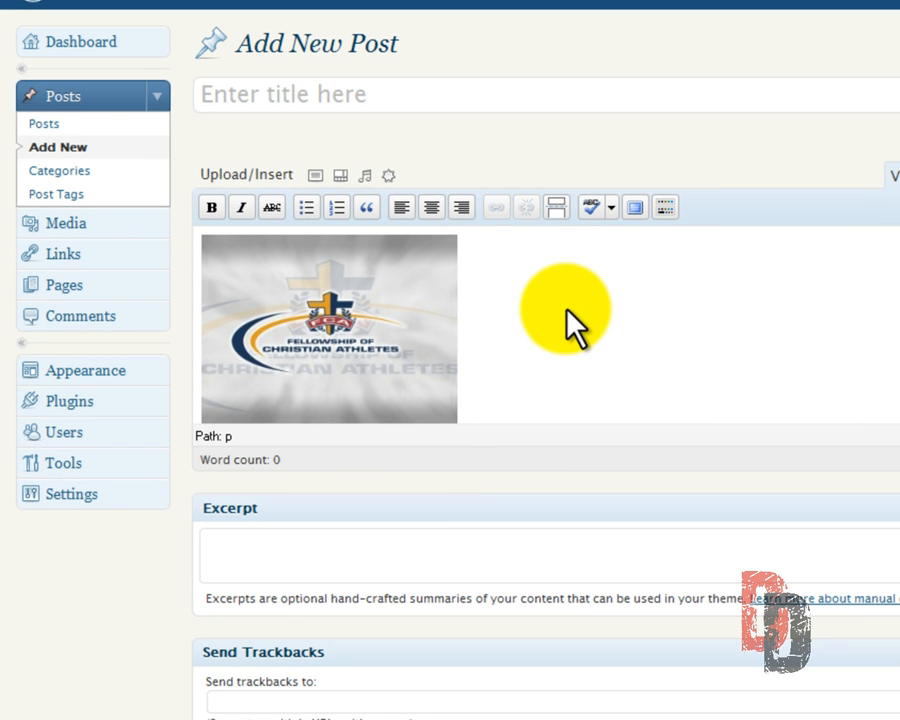
type("asdl;fjasdlfjasdlfjkasdlfj")
key("Return")
type("asdlfajsdf;lajksdf")
key("Return")
type("asd;fjasld;fkjasdl;fkj")
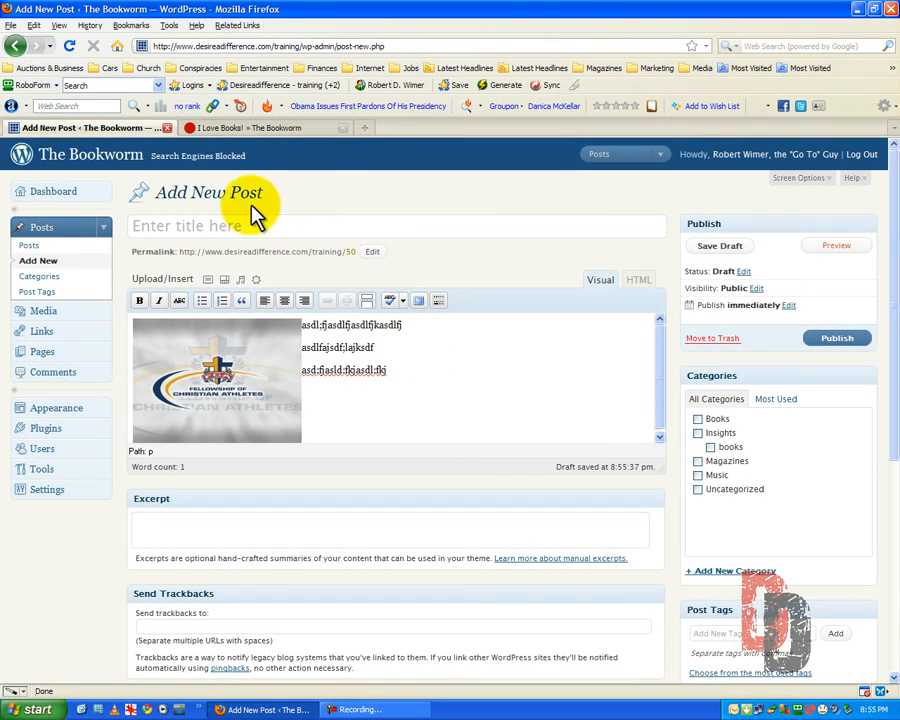
Close the open "I Love Books!" page, preview the draft post with its image and text, and return to the editor.
left_click(229, 131)
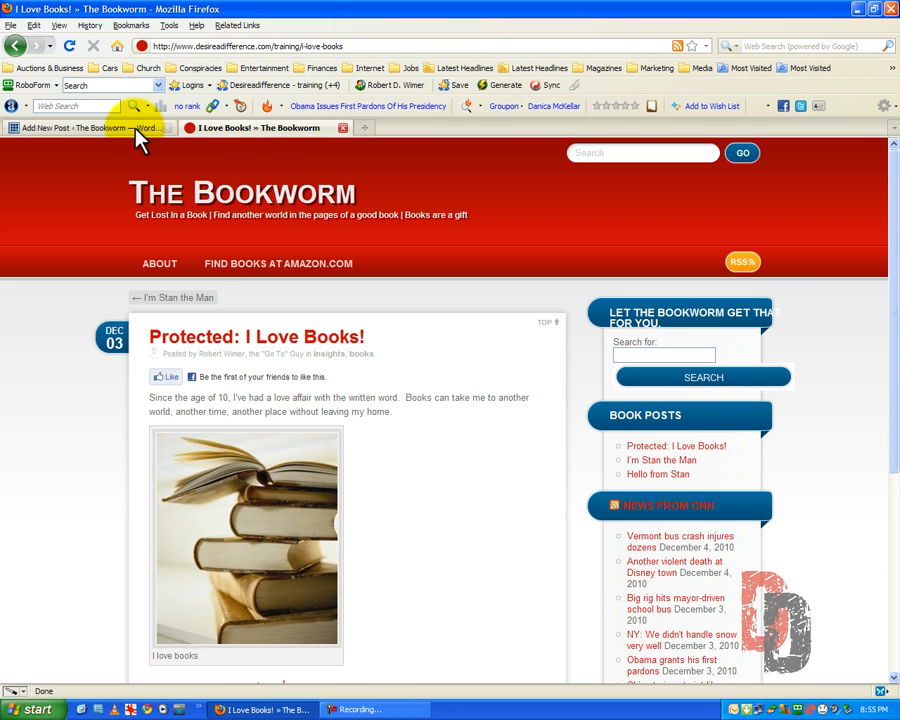
left_click(343, 128)
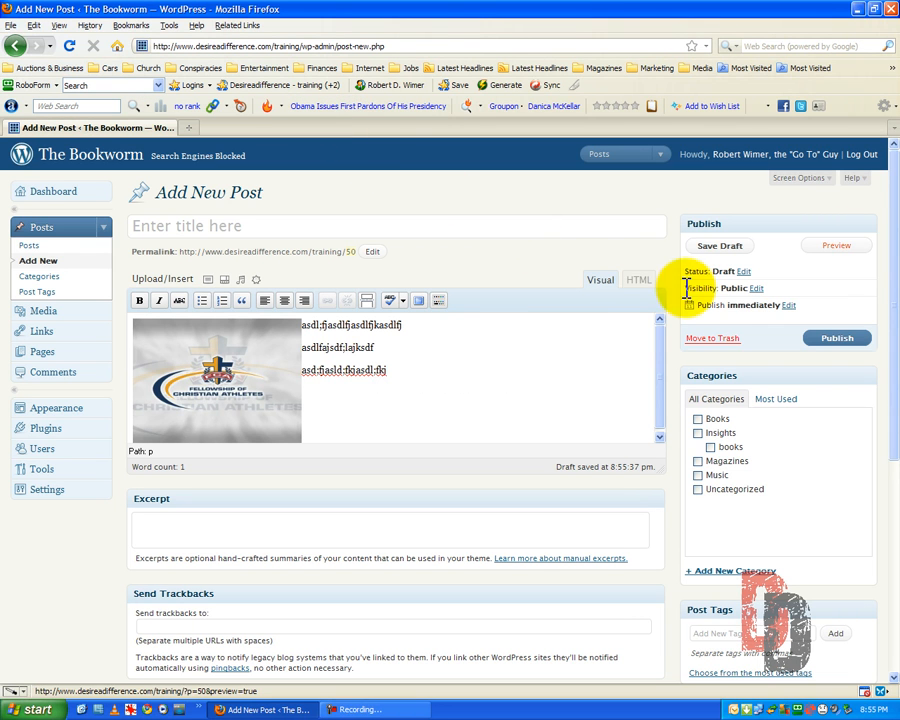
left_click(846, 247)
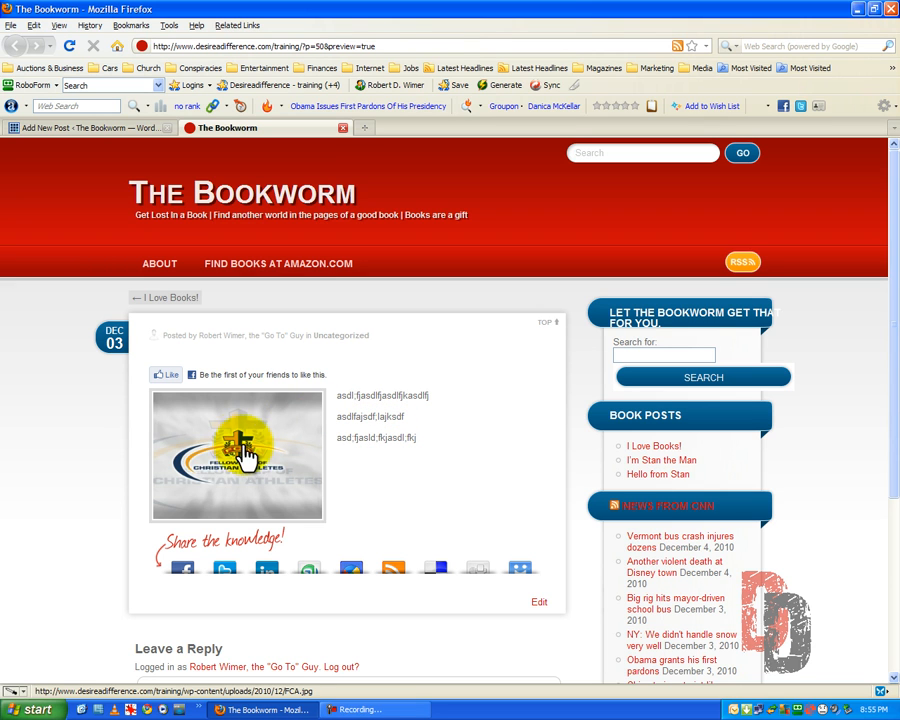
left_click(343, 129)
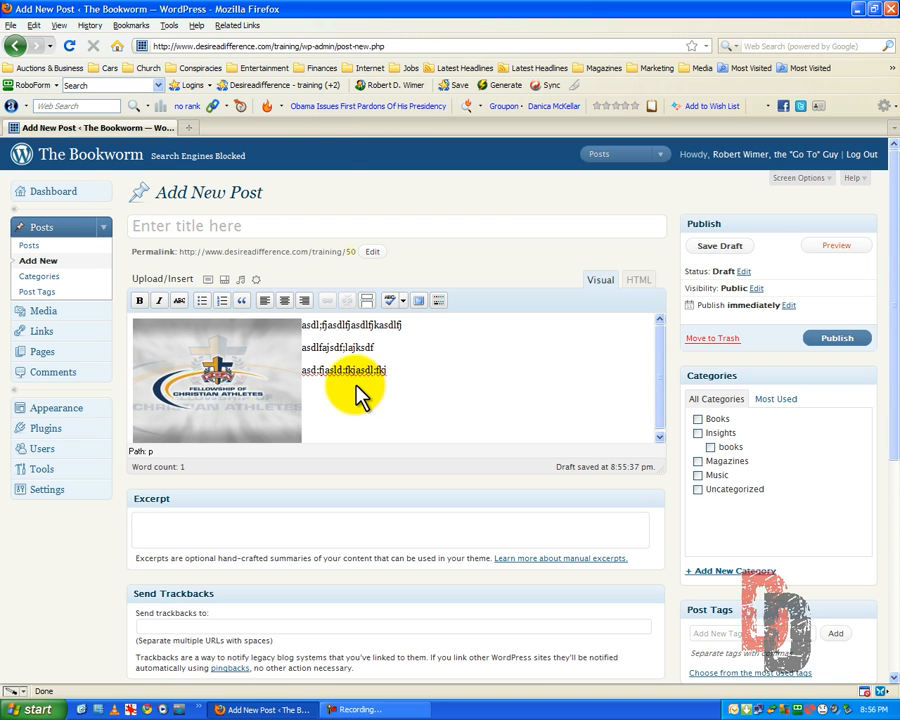
Move the untitled draft post to the trash and open the Media Library.
left_click(717, 340)
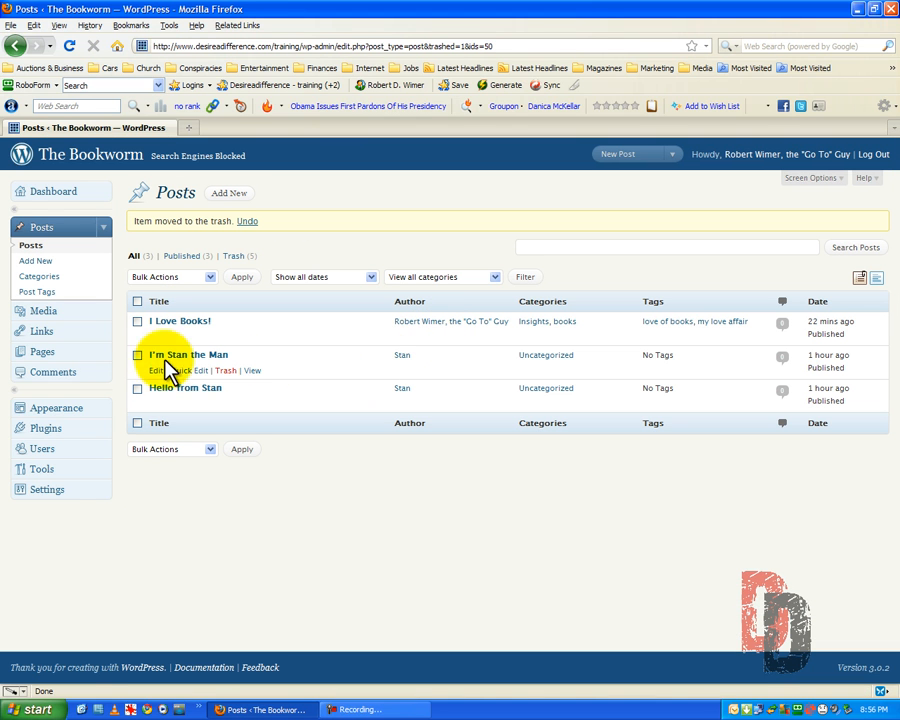
left_click(30, 316)
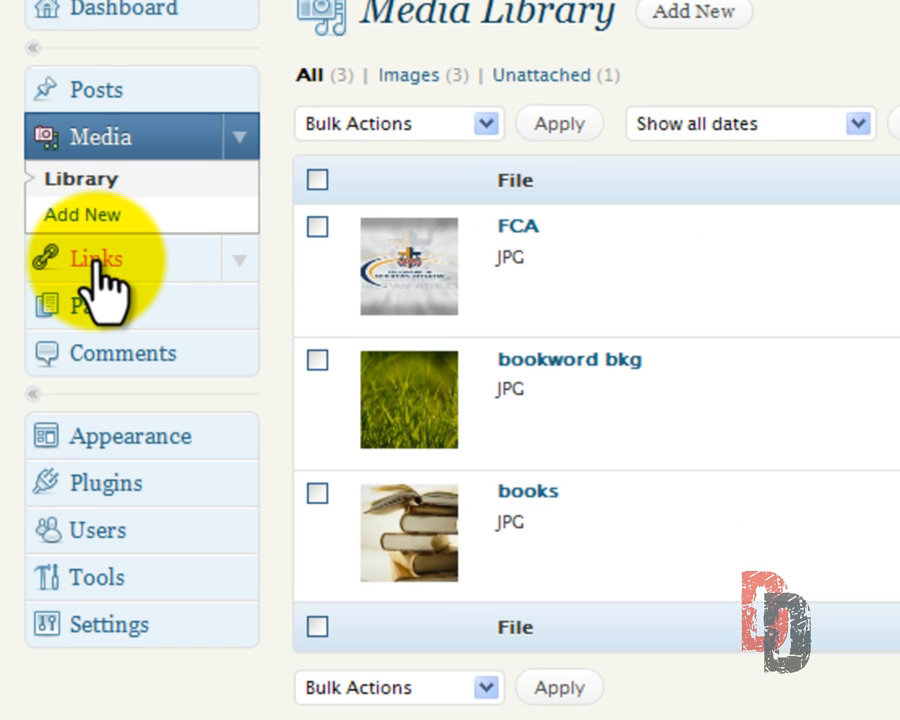
Delete all the default links from the site's Links list in one bulk action.
left_click(95, 263)
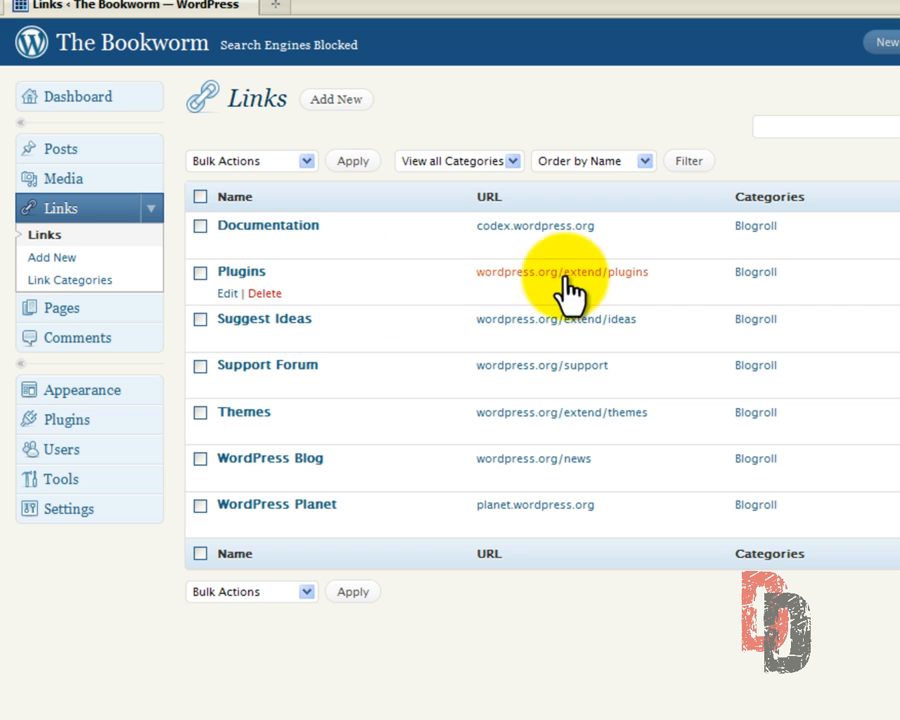
left_click(201, 197)
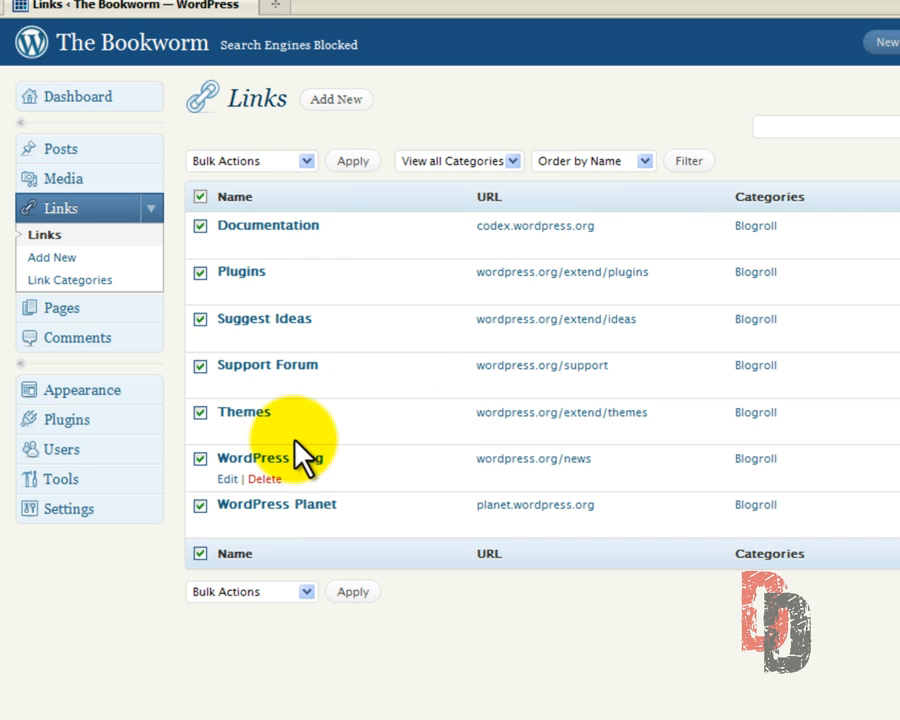
left_click(305, 162)
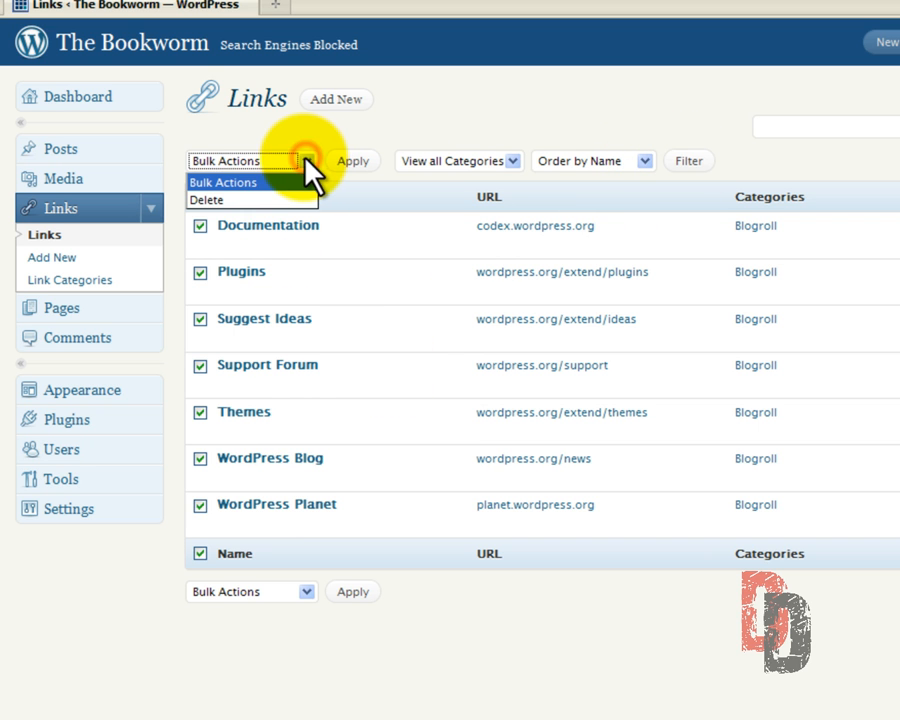
left_click(257, 200)
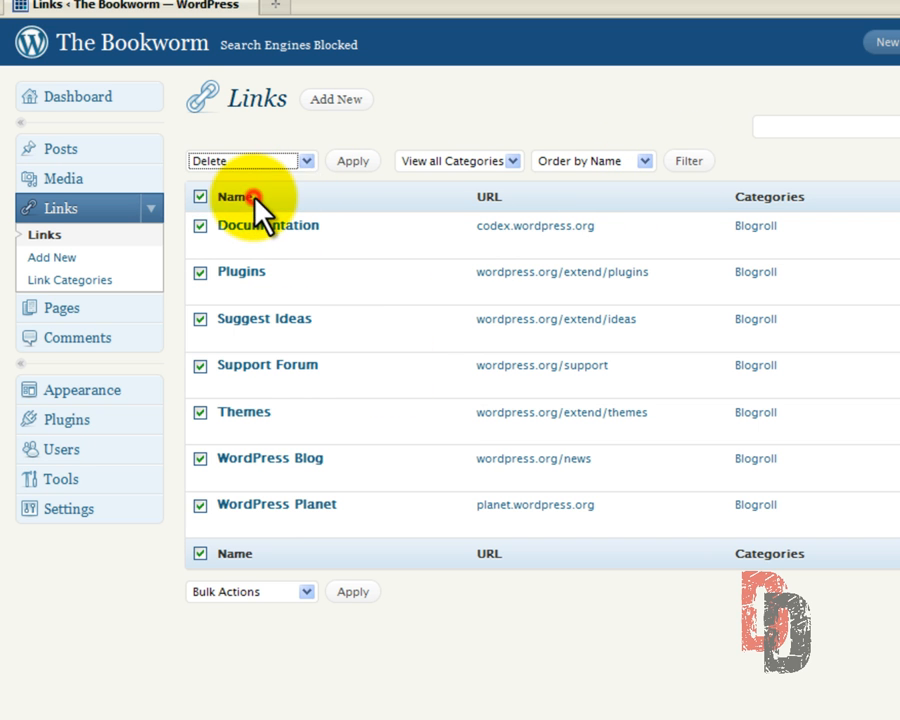
left_click(345, 162)
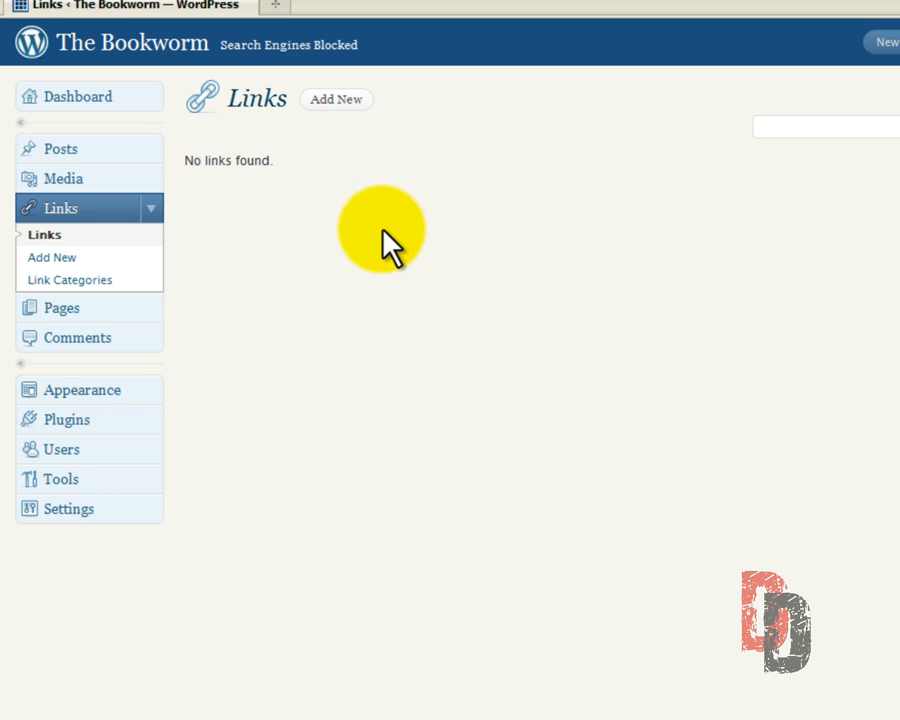
Try to delete the Blogroll link category with a bulk action.
left_click(62, 280)
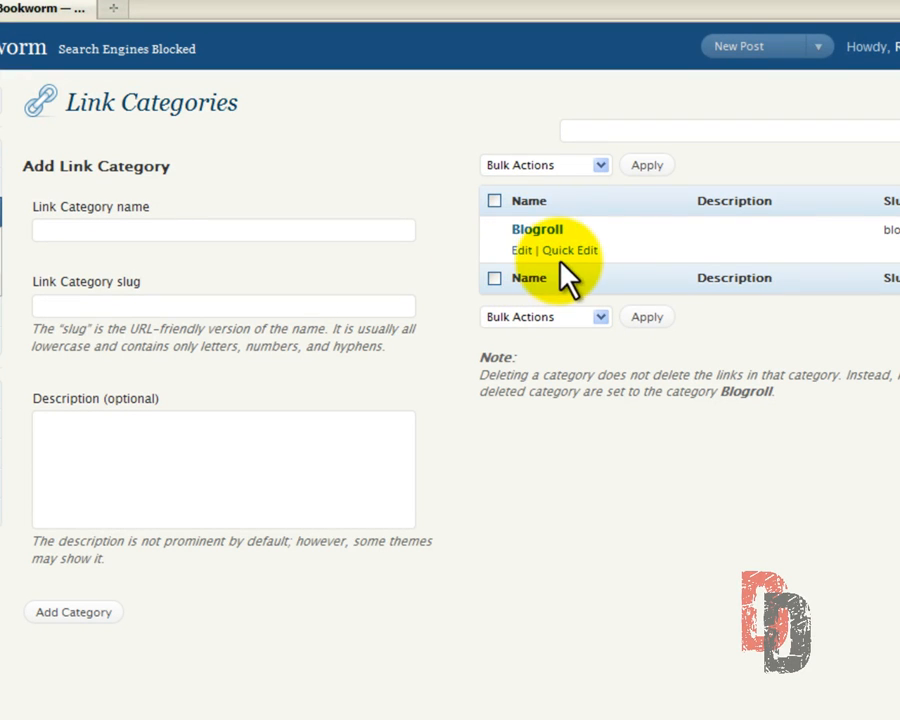
left_click(493, 200)
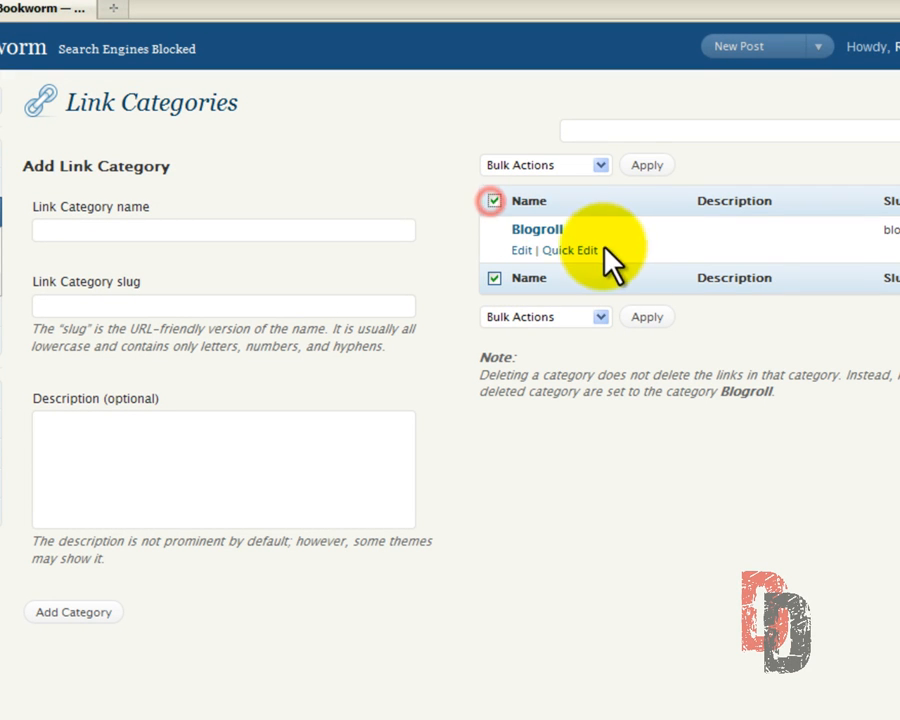
left_click(598, 164)
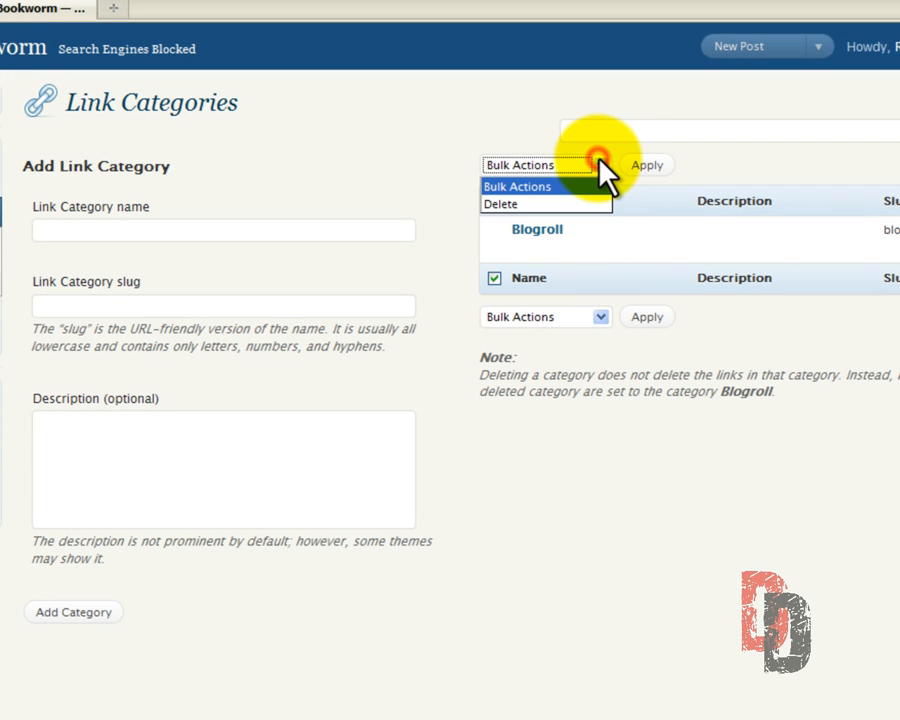
left_click(558, 203)
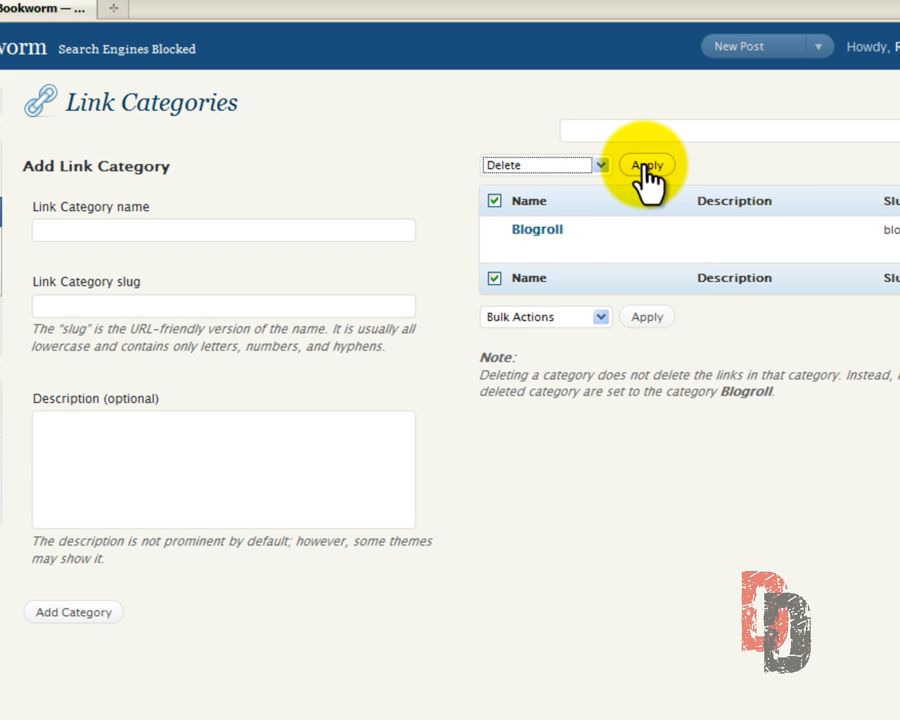
left_click(647, 168)
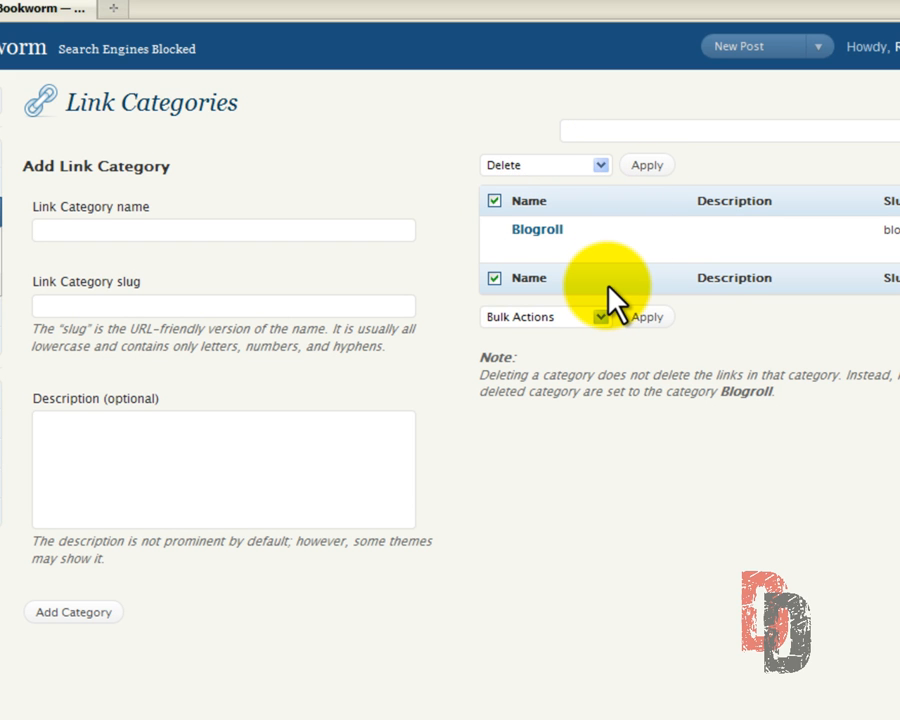
mouse_move(587, 268)
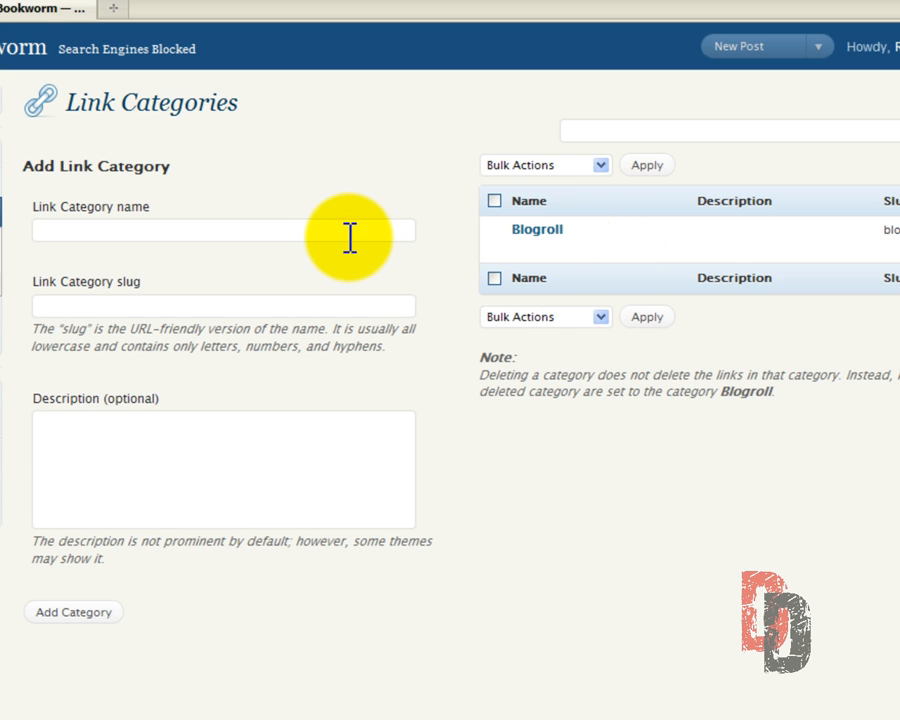
Add a link category named "Book Stores" with the slug and description left blank.
left_click(72, 229)
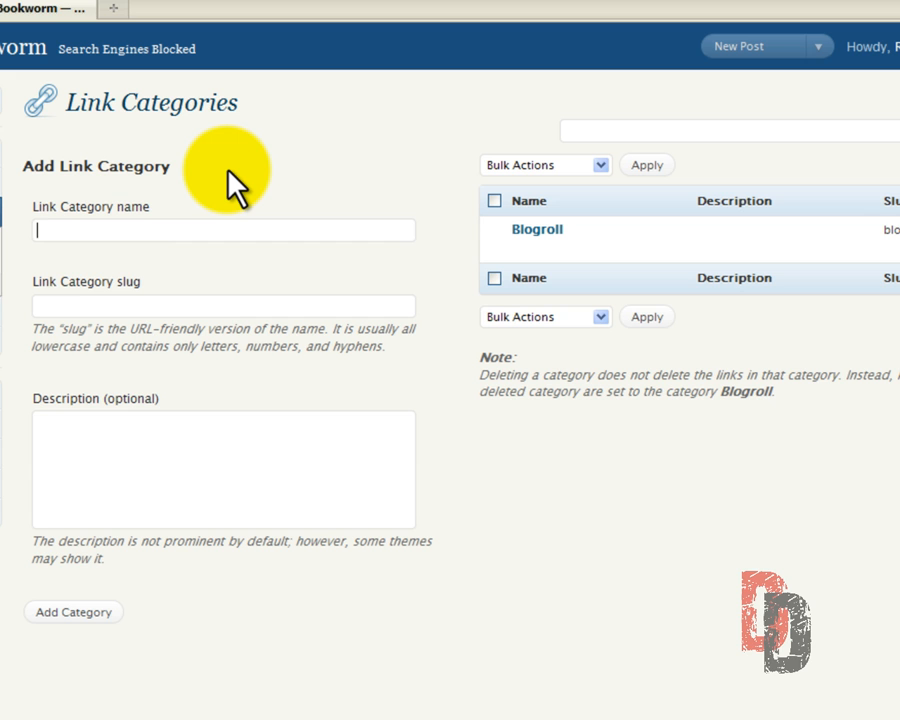
type("Book")
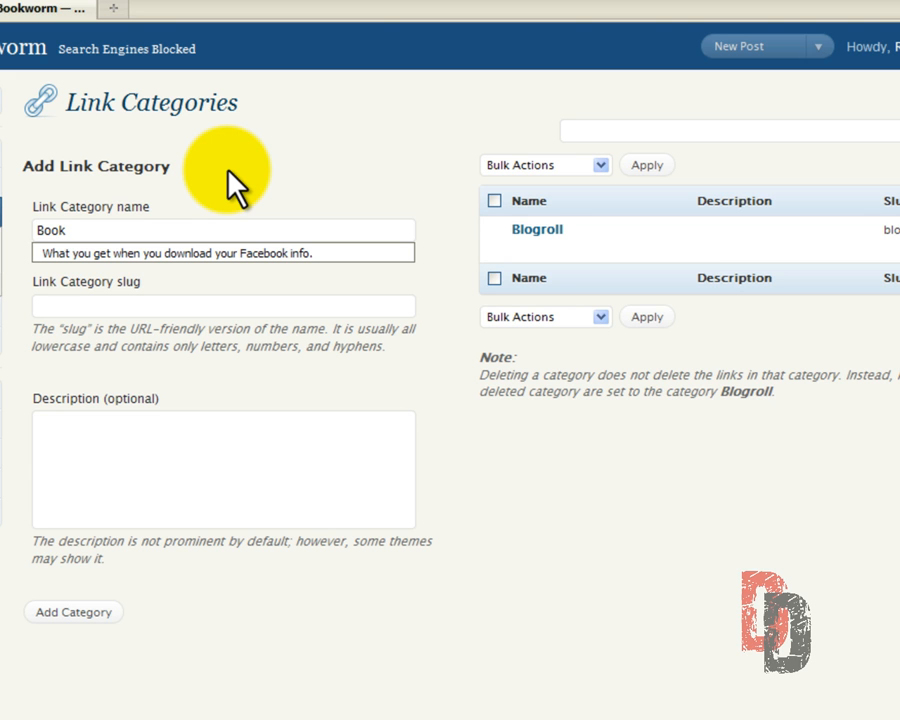
type(" Stores")
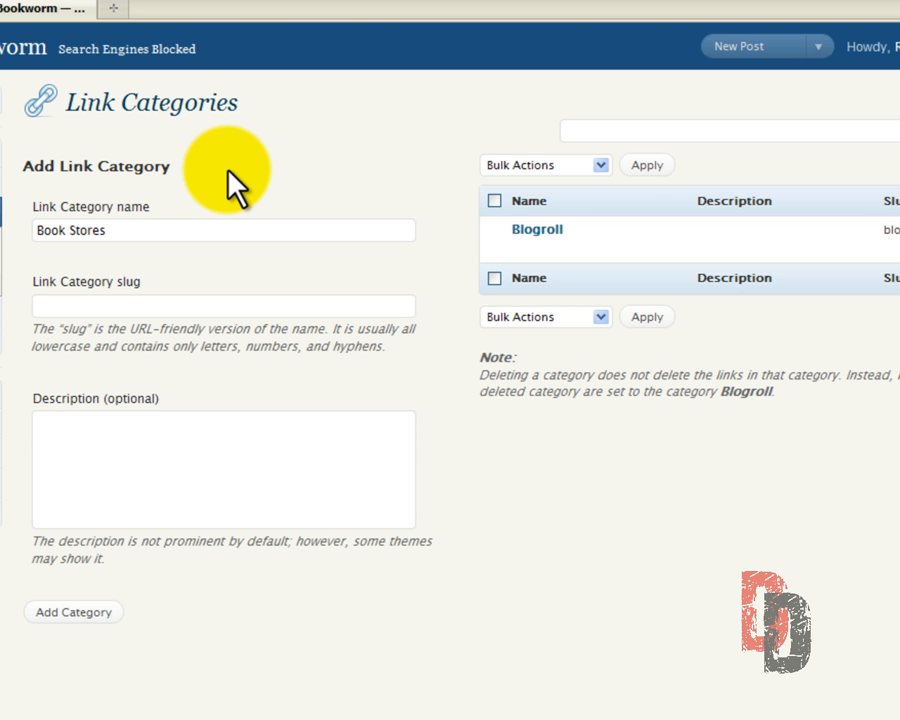
left_click(65, 308)
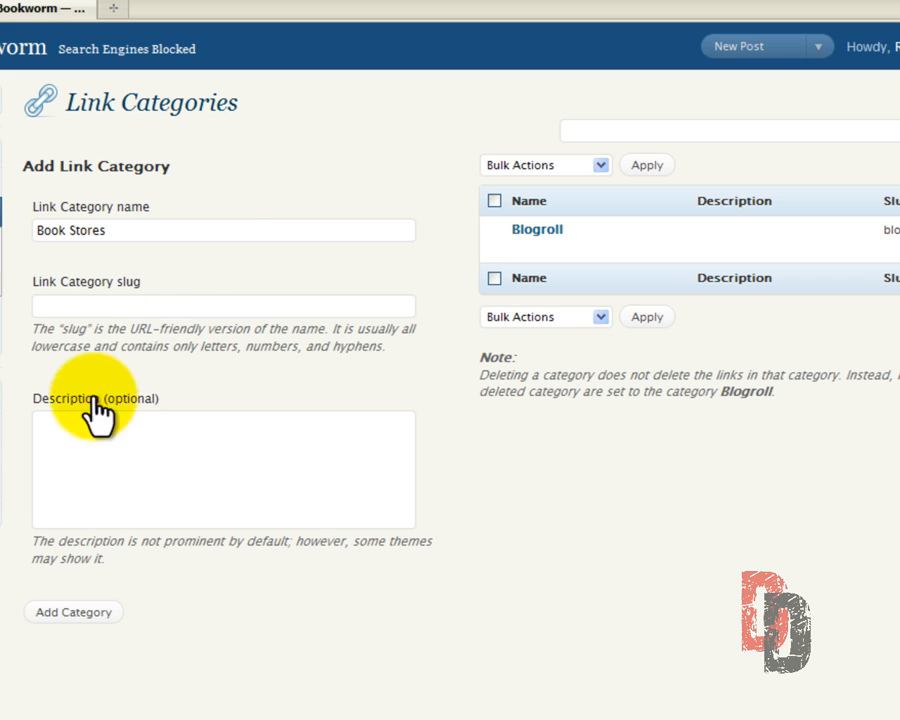
left_click(85, 615)
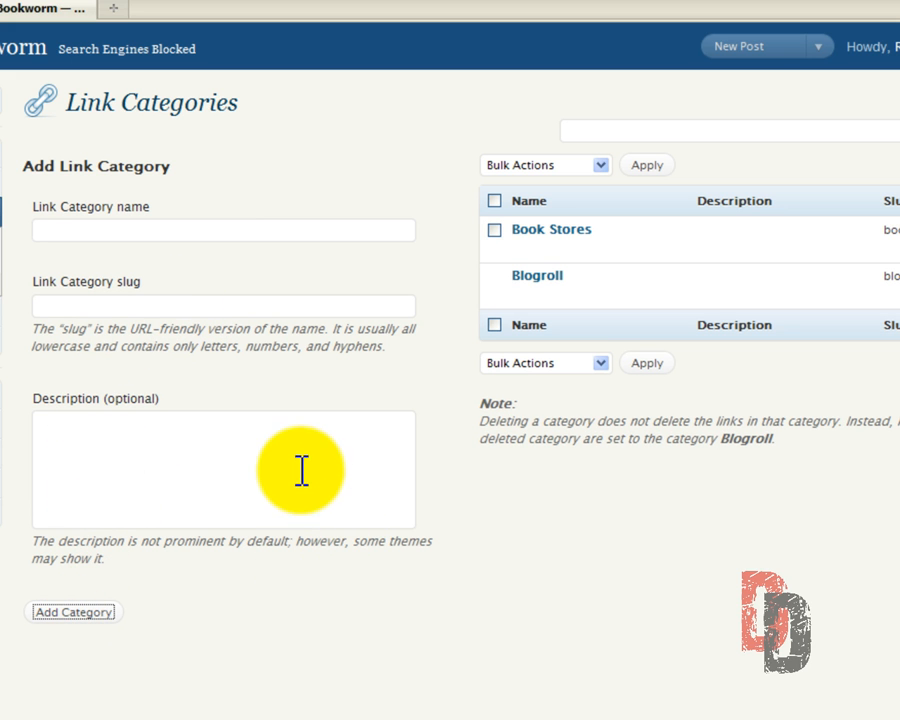
Add a second link category named "Music Stores".
left_click(62, 233)
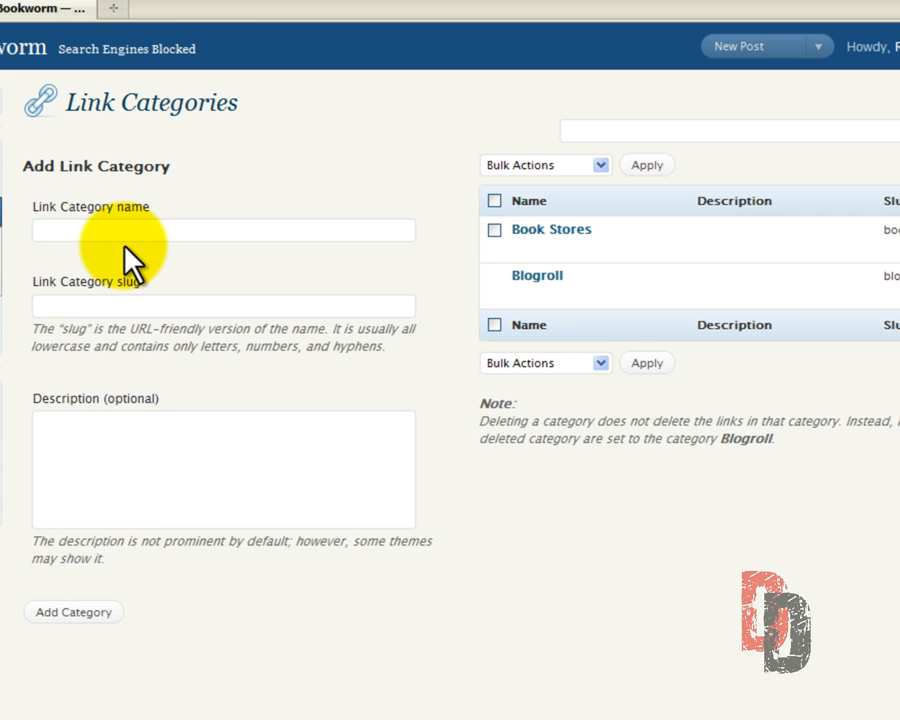
type("Music Stores")
left_click(86, 612)
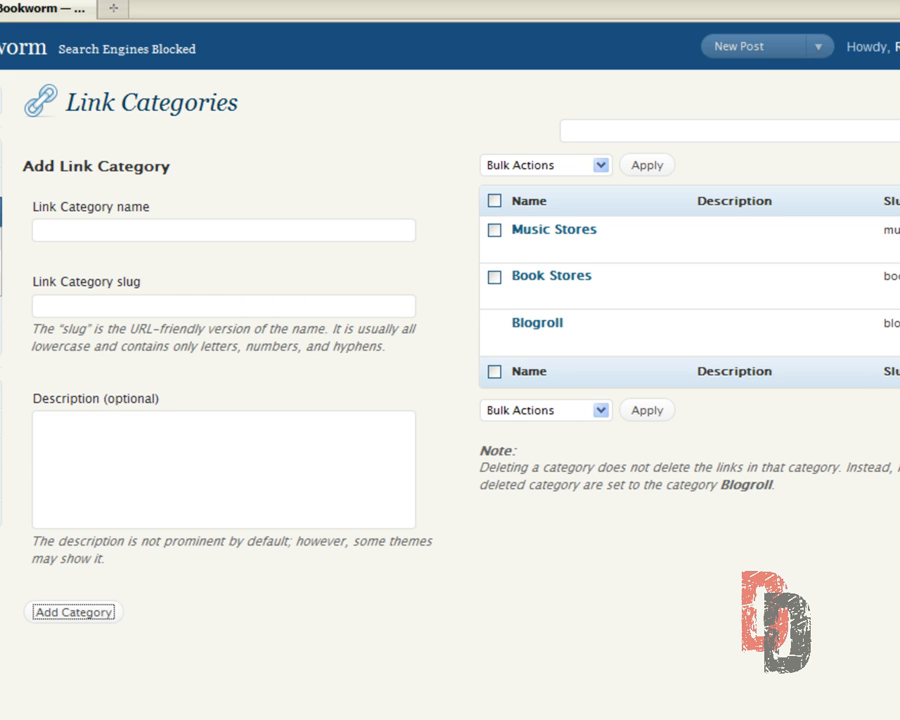
left_click(1, 242)
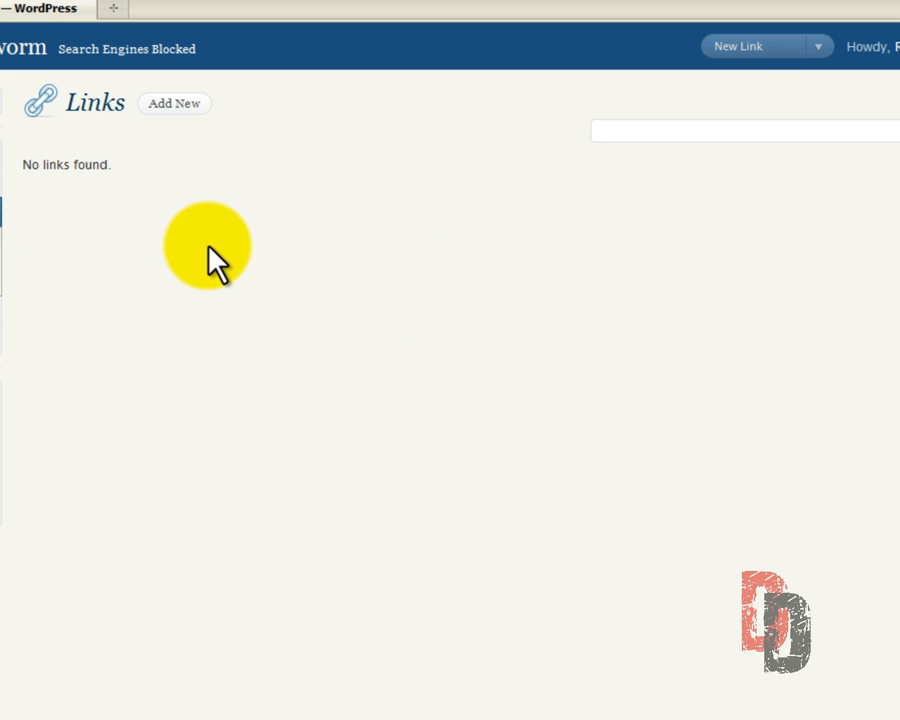
left_click(175, 108)
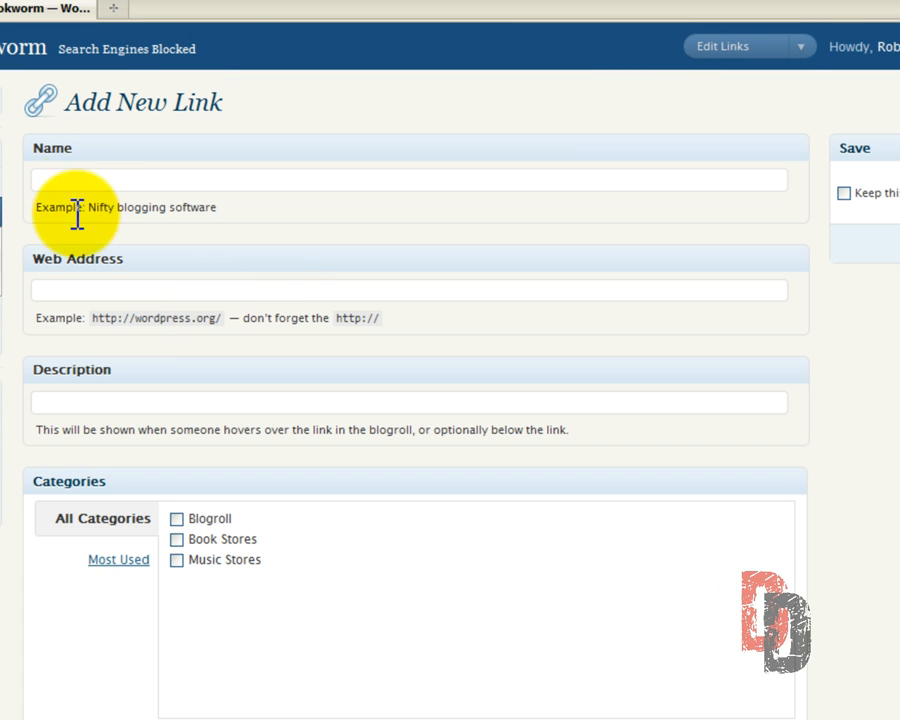
left_click(65, 182)
left_click(64, 183)
type("Amazon Books")
left_click(71, 294)
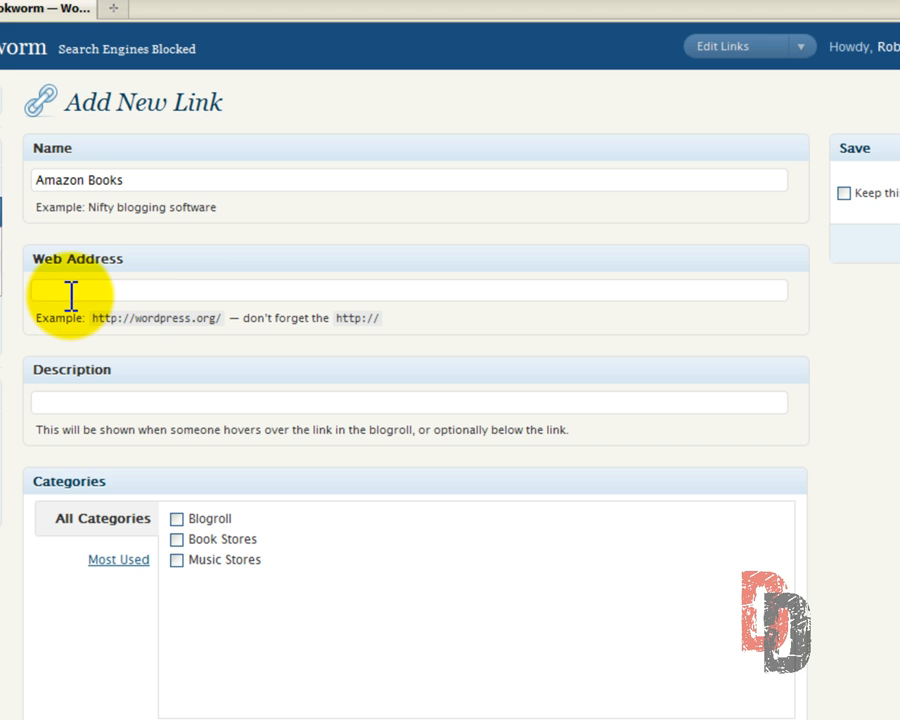
type("http://amazon.com")
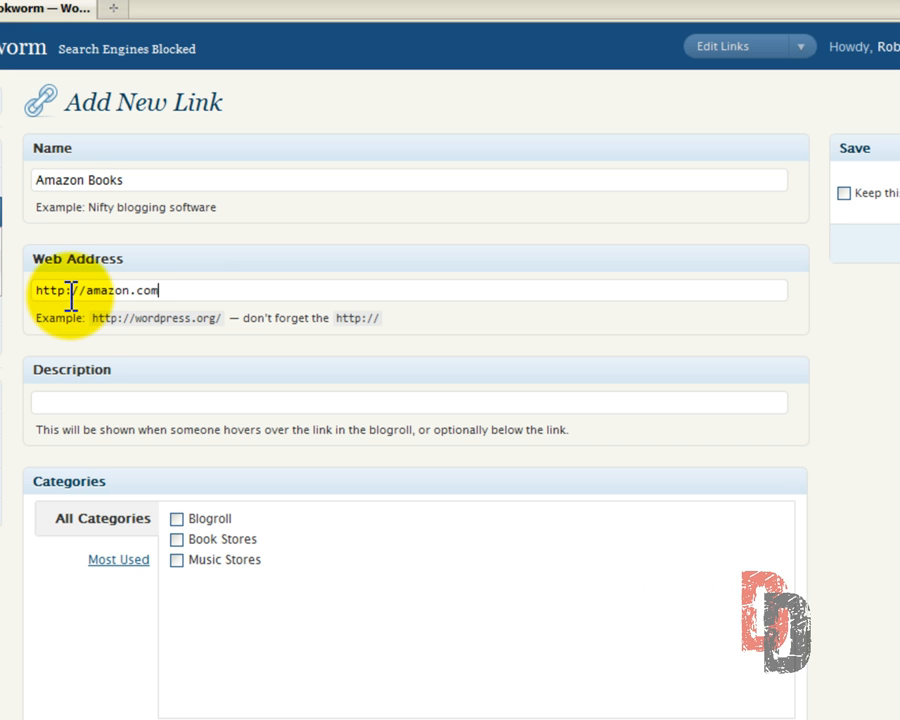
Describe the Amazon Books link as "The second best booksotre around" and assign it to the Book Stores category.
left_click(73, 410)
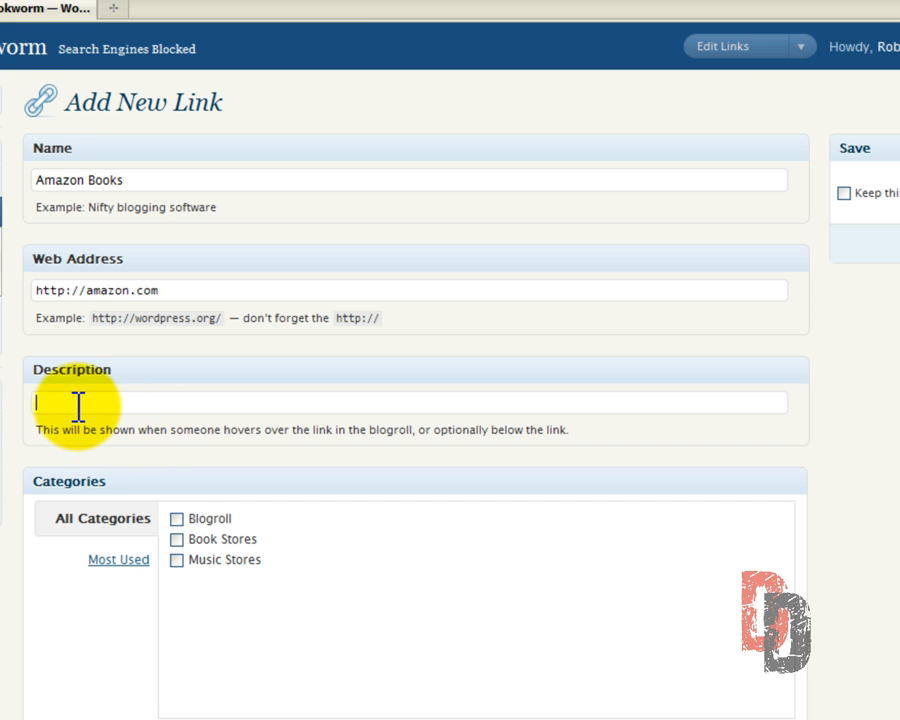
left_click(190, 403)
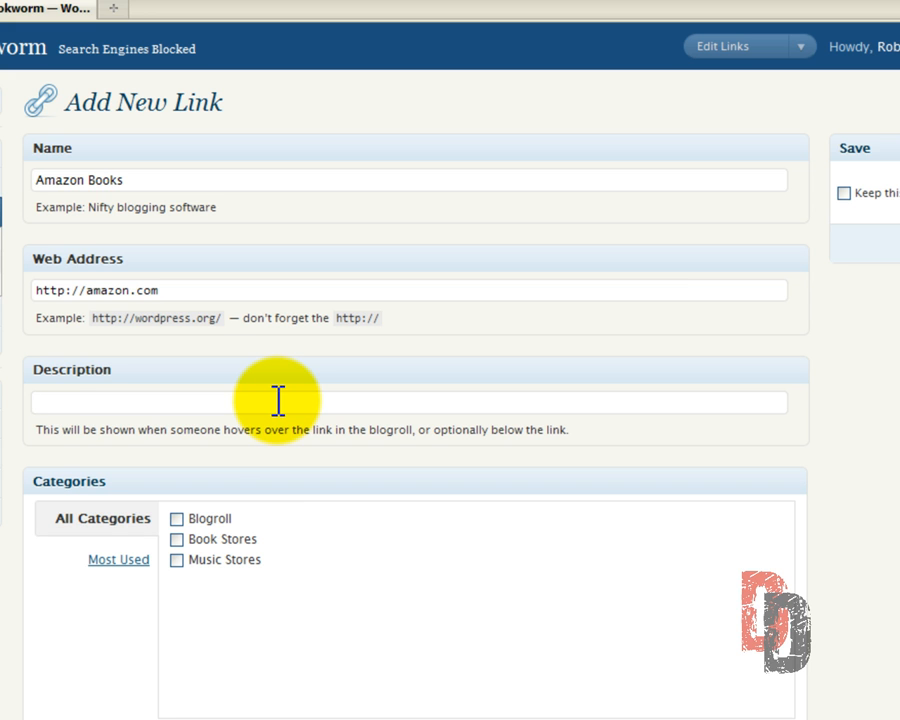
type("The best")
key("BackSpace")
key("BackSpace")
key("BackSpace")
type("second be")
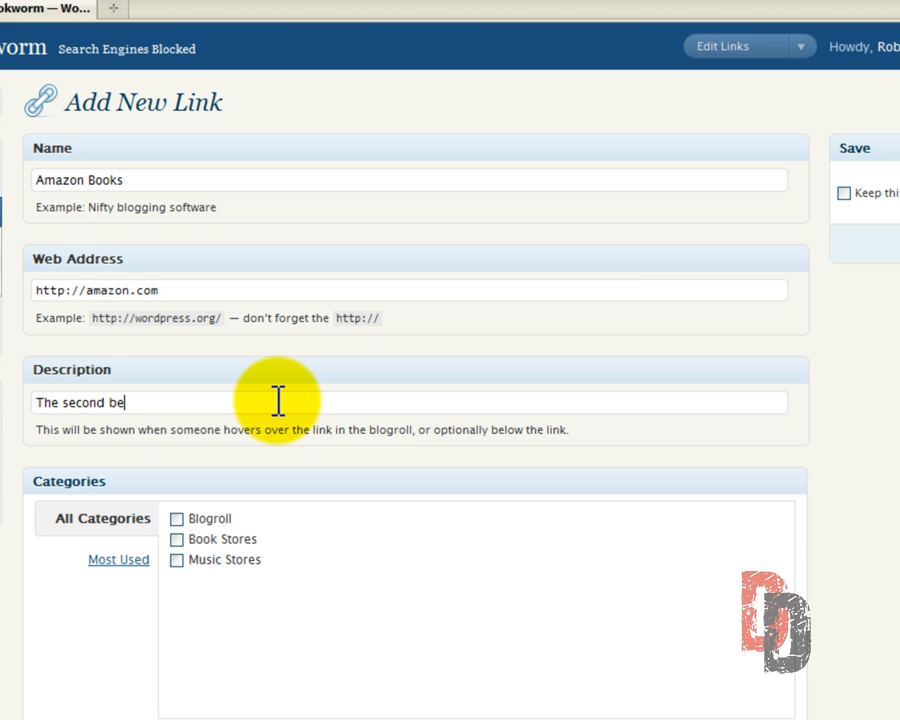
type("st booksotre around")
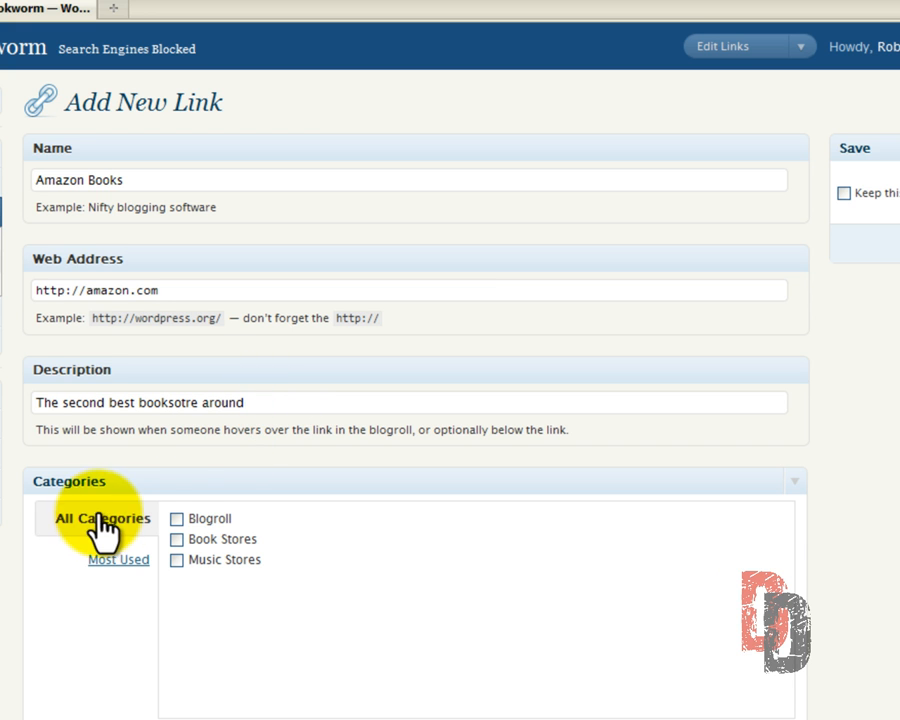
left_click(177, 540)
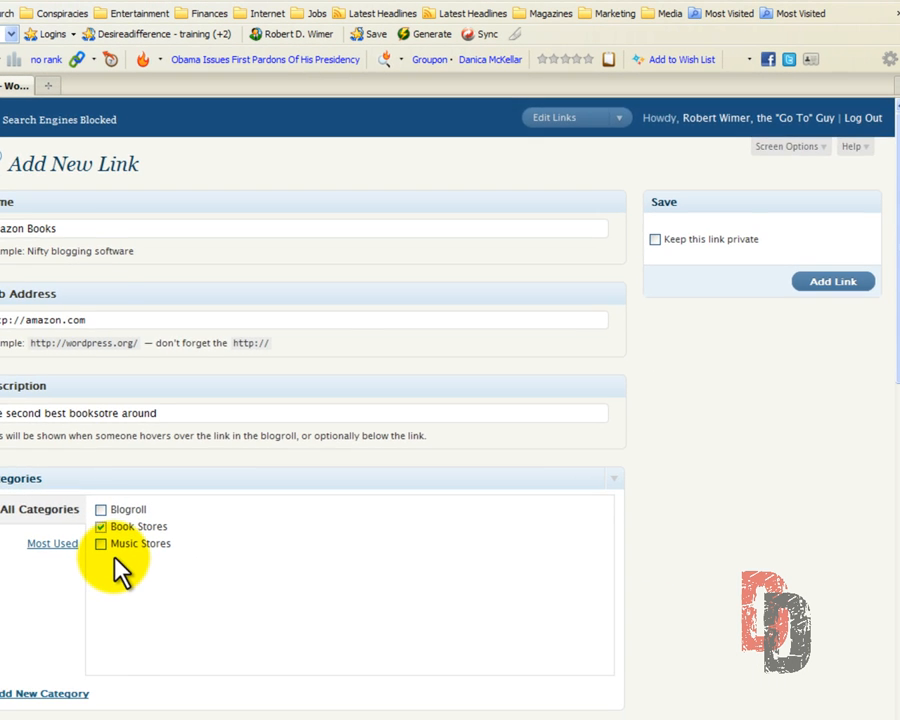
Set the Amazon Books link's target to _blank, leave the relationship and advanced fields unchanged, and add the link.
scroll(115, 570, "down", 4)
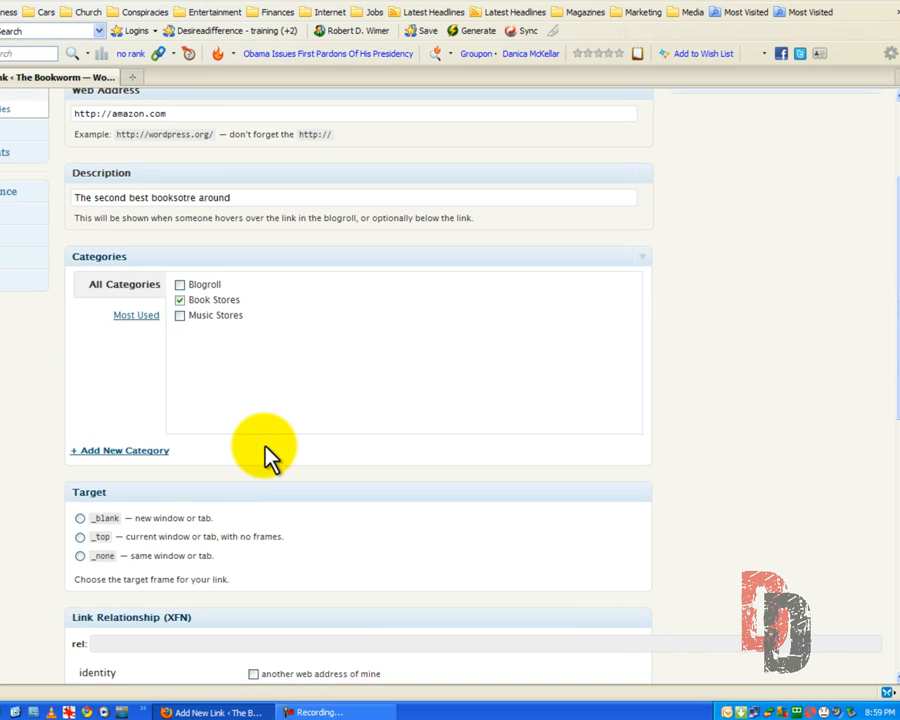
scroll(262, 444, "down", 5)
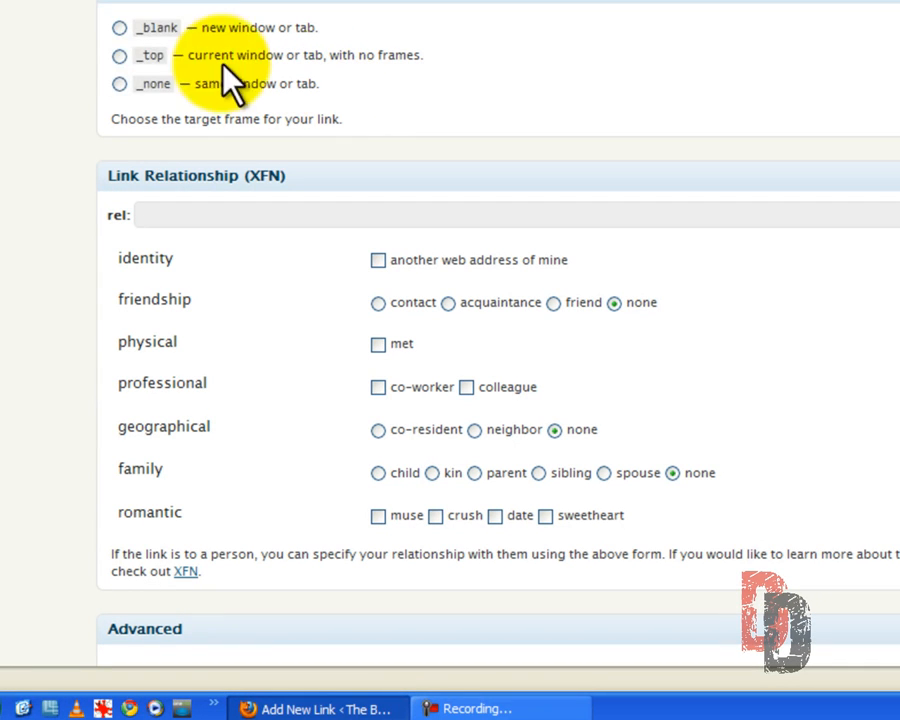
left_click(118, 27)
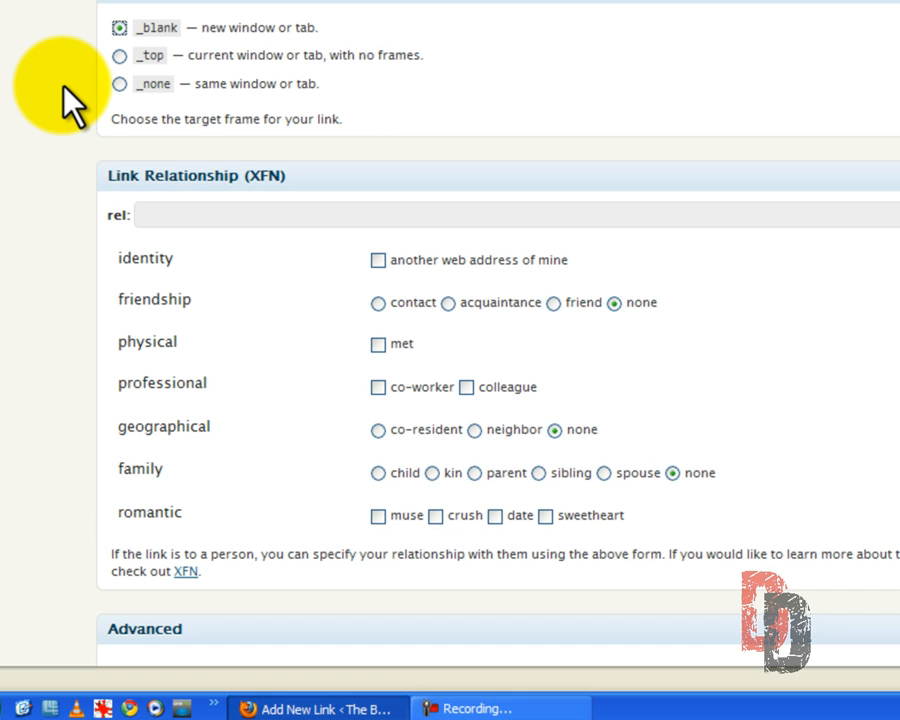
scroll(63, 87, "down", 5)
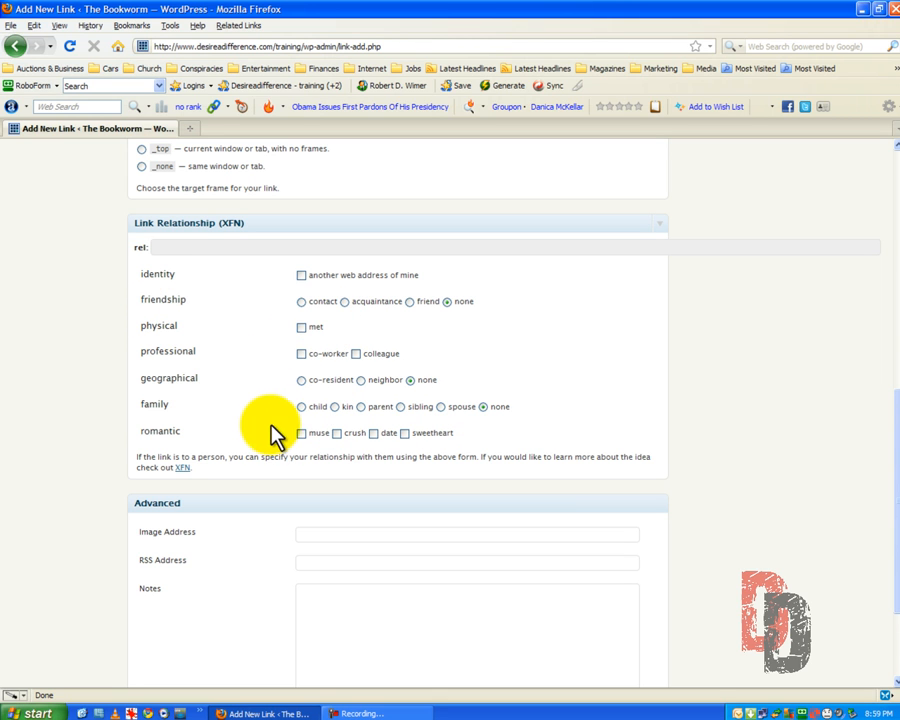
scroll(275, 435, "down", 3)
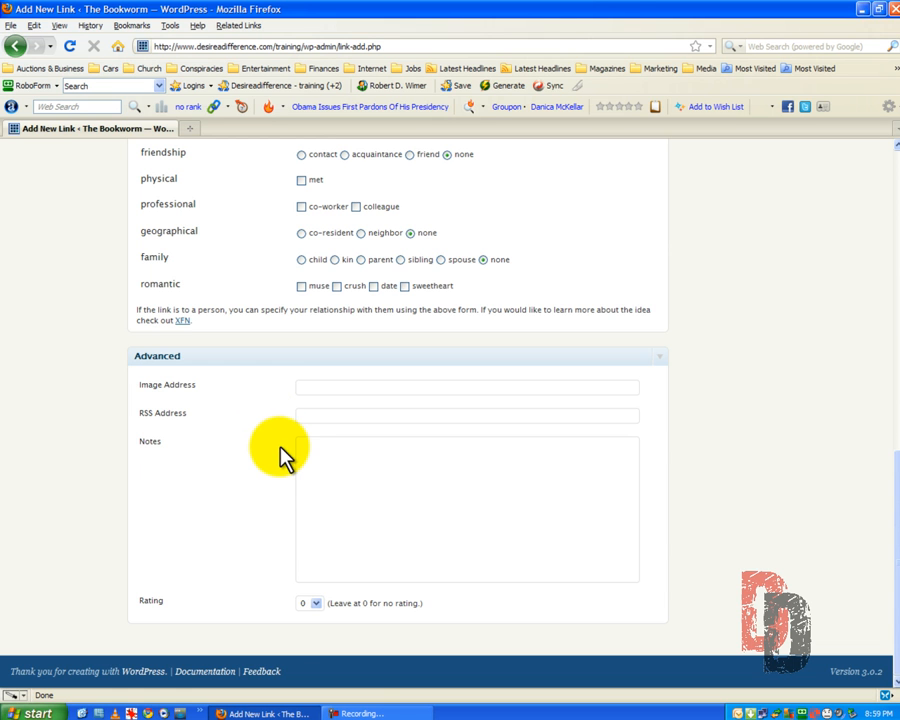
scroll(275, 440, "up", 13)
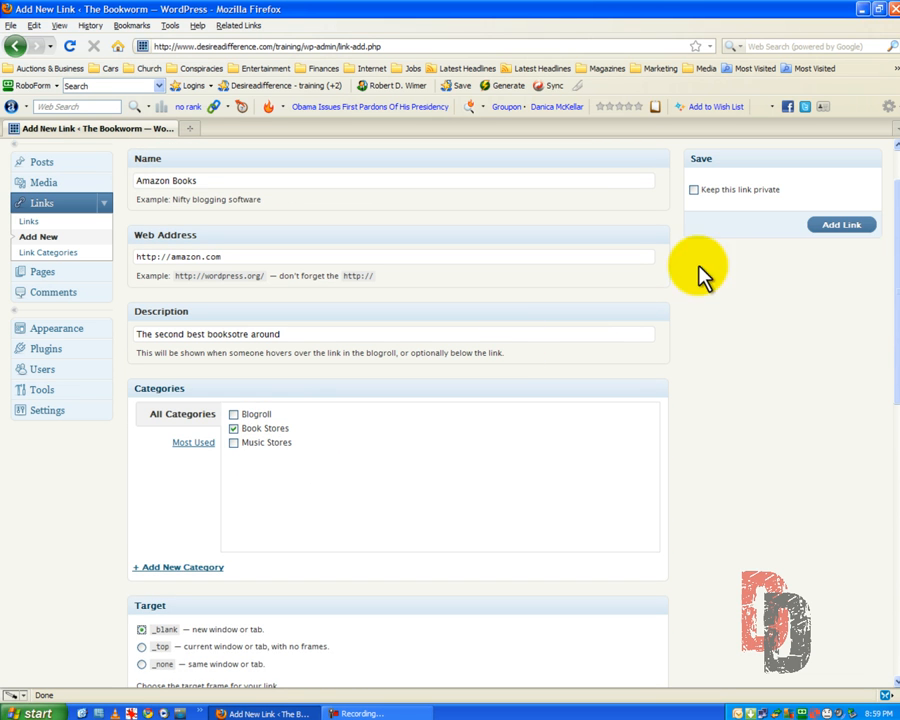
scroll(768, 258, "up", 2)
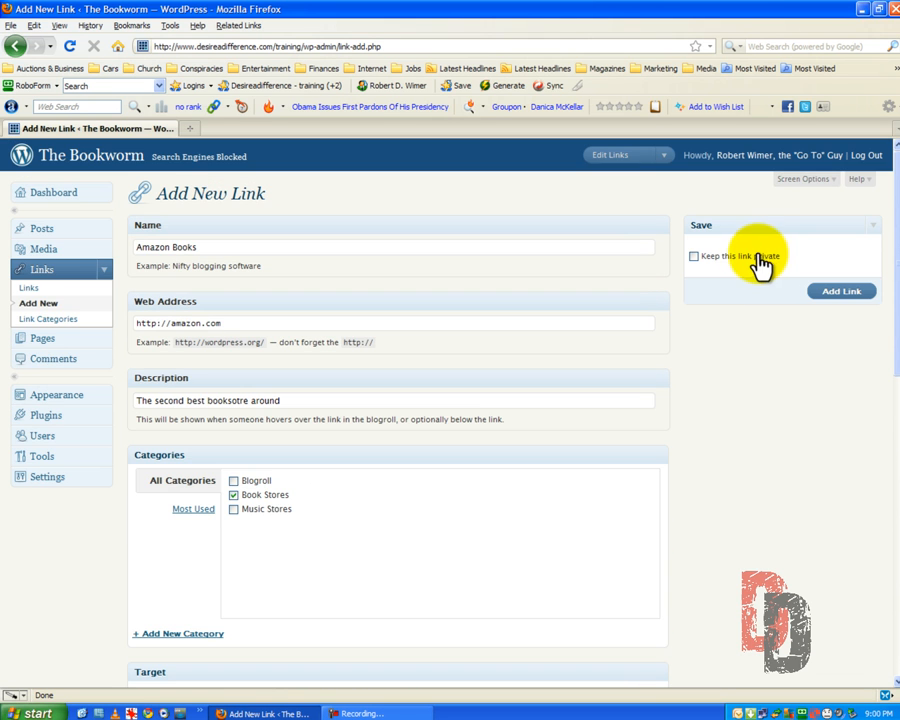
left_click(843, 293)
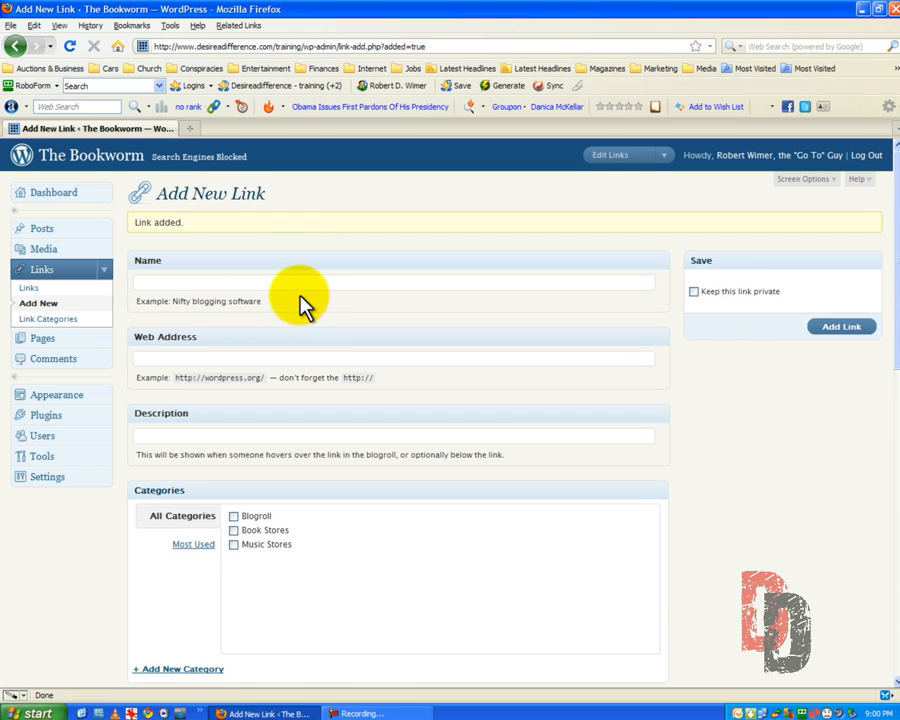
Start another new link and name it "Borders Book Store".
left_click(321, 284)
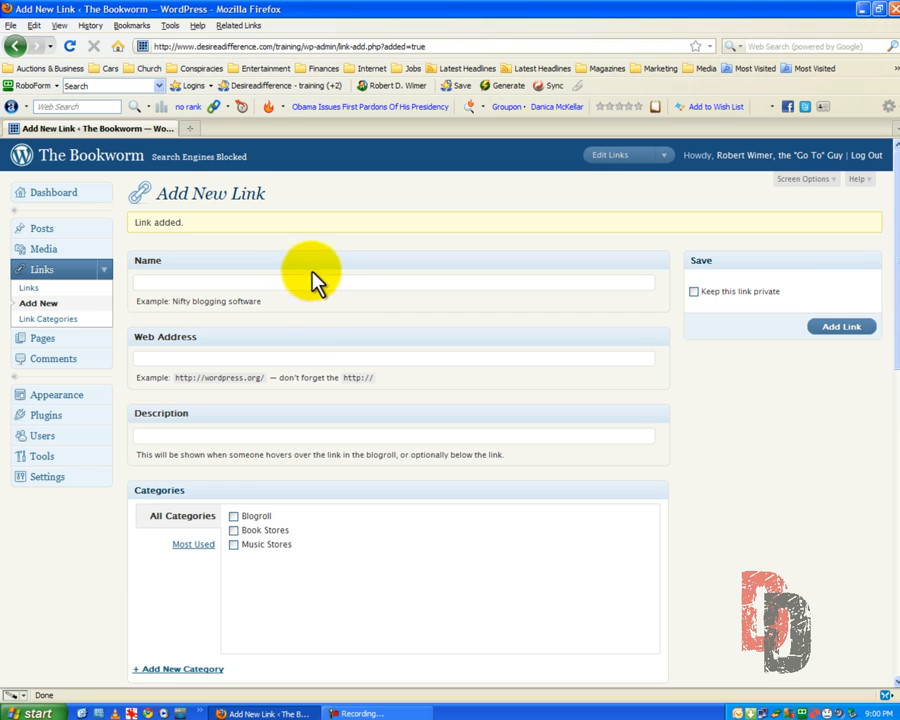
double_click(160, 282)
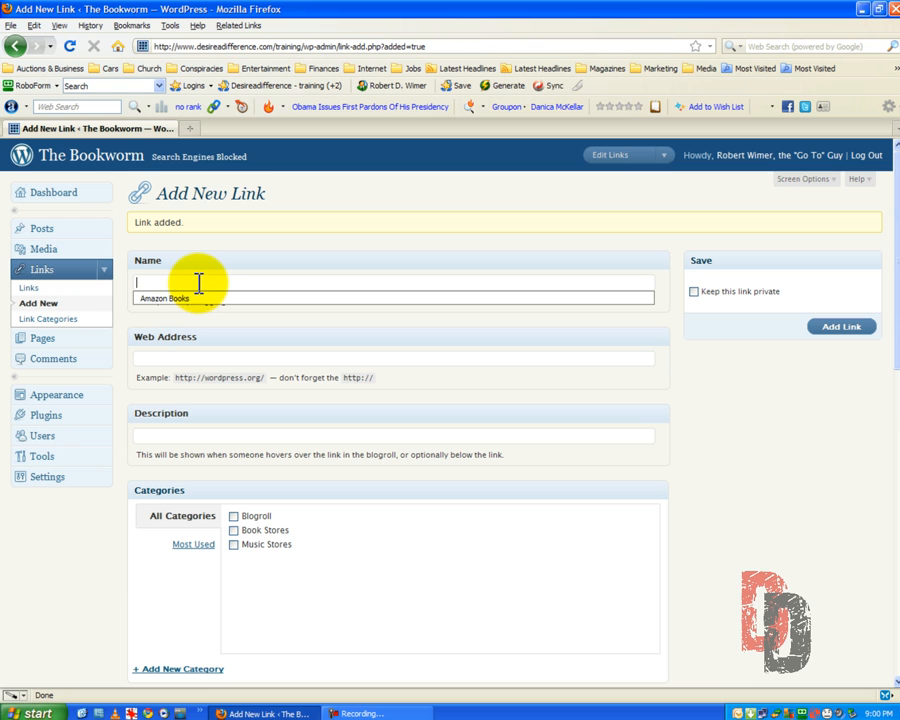
type("Bo")
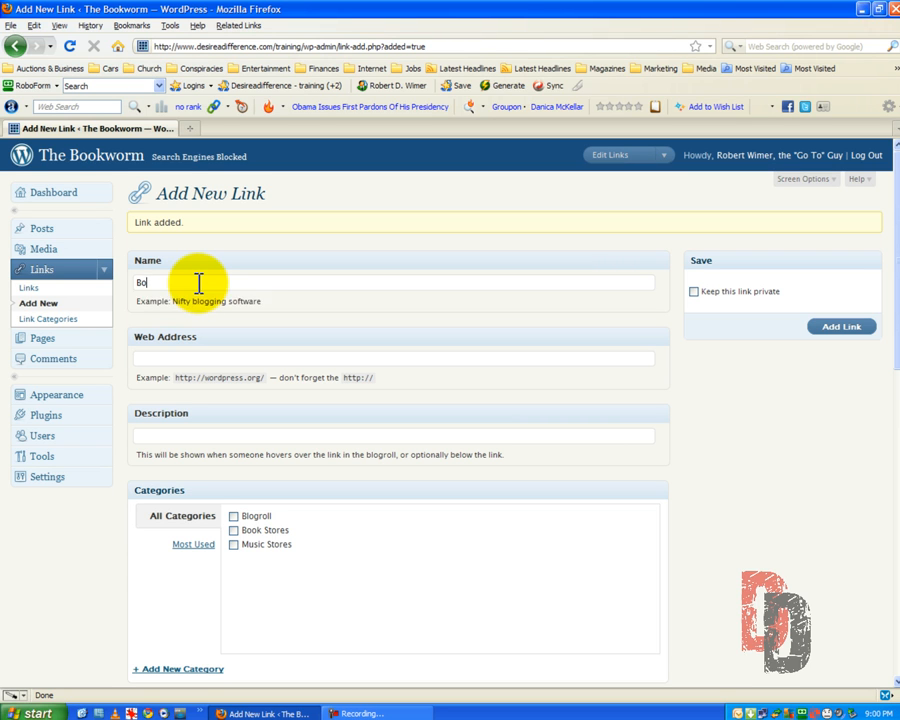
type("rders Book Store")
Describe the Borders link as "The third best book store around", moving the text from the web address into the description.
left_click(155, 357)
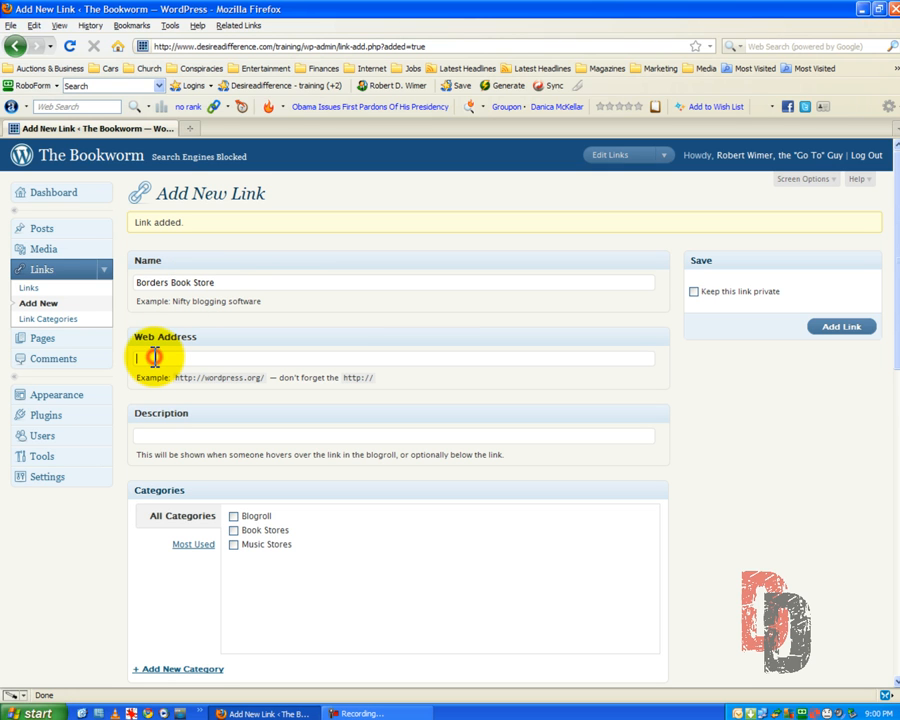
type("The thr")
key("BackSpace")
key("BackSpace")
key("BackSpace")
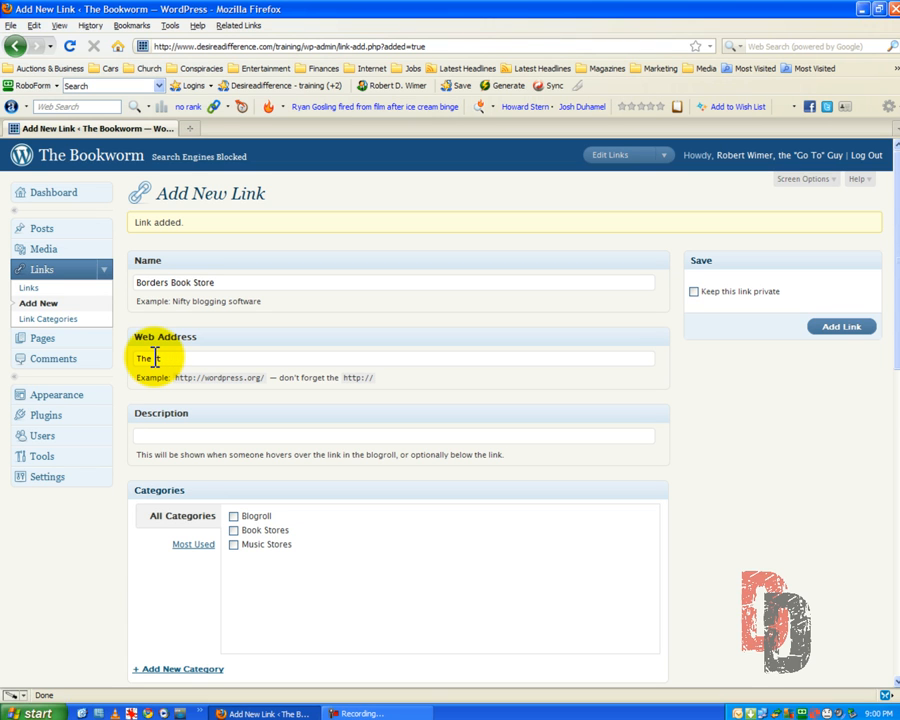
type("ird best book store around")
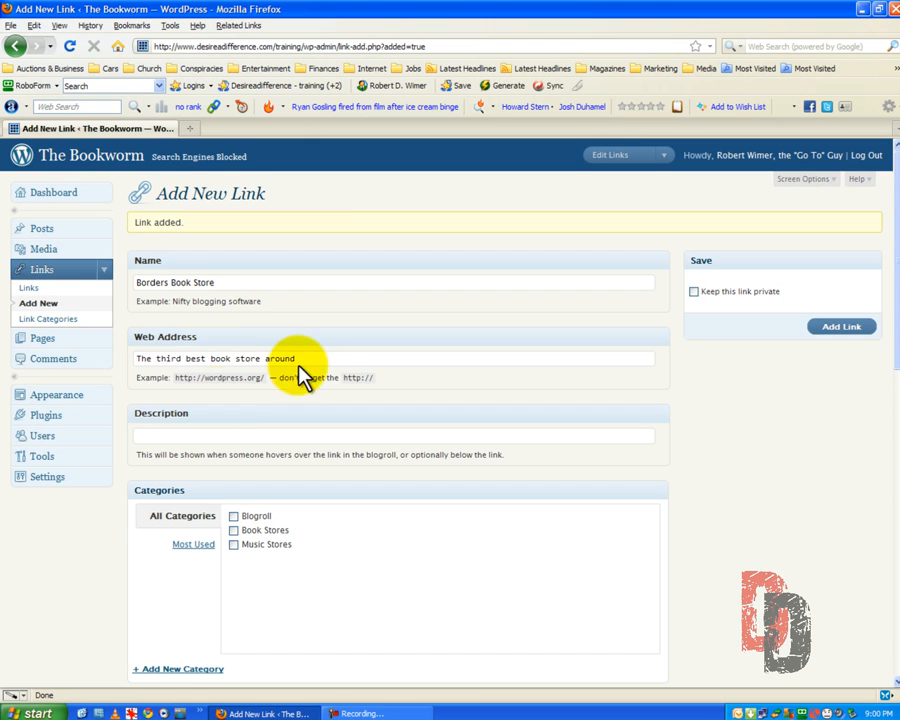
left_click_drag(306, 357, 121, 357)
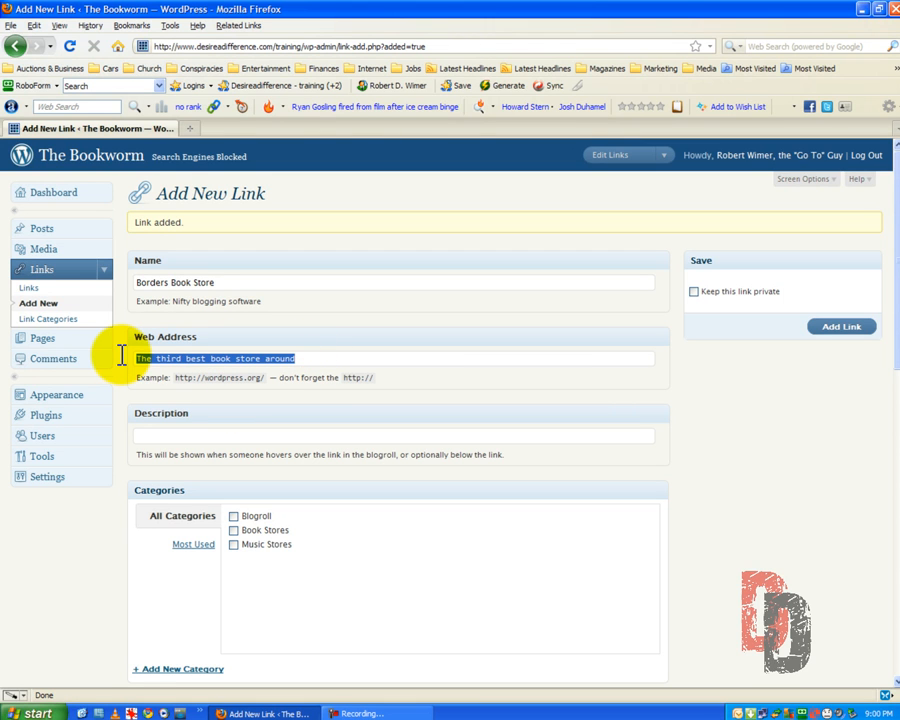
key("ctrl+x")
left_click(165, 434)
key("ctrl+v")
left_click(165, 358)
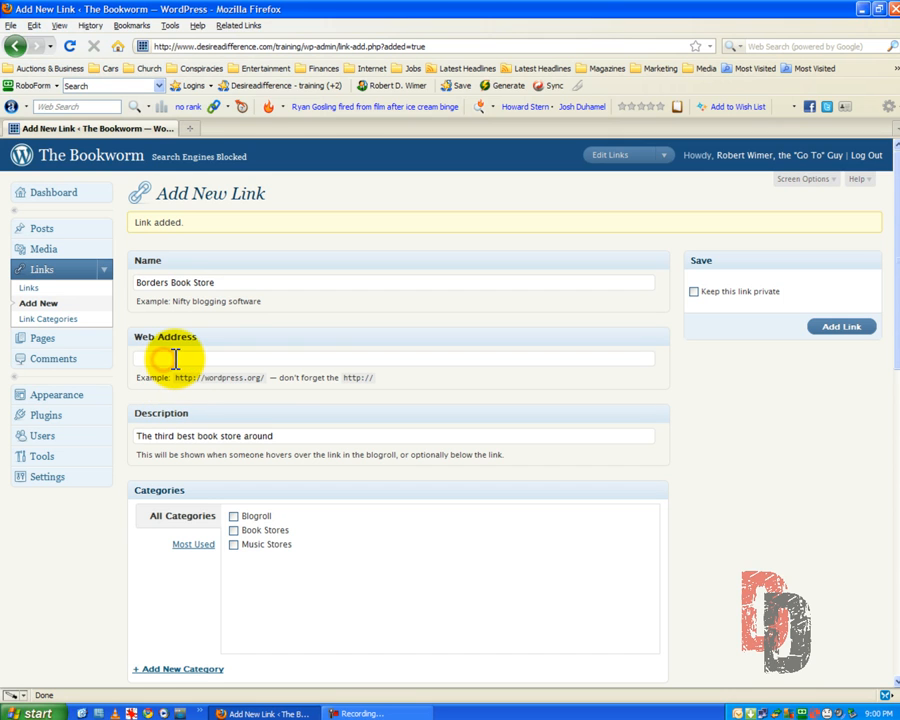
type("htt")
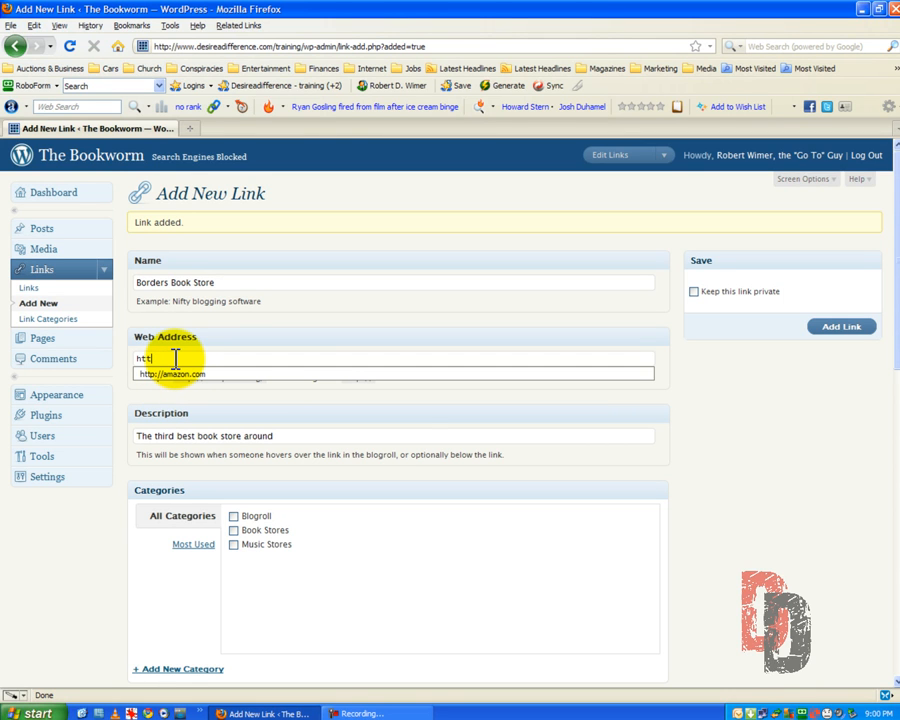
type("p://borders.com")
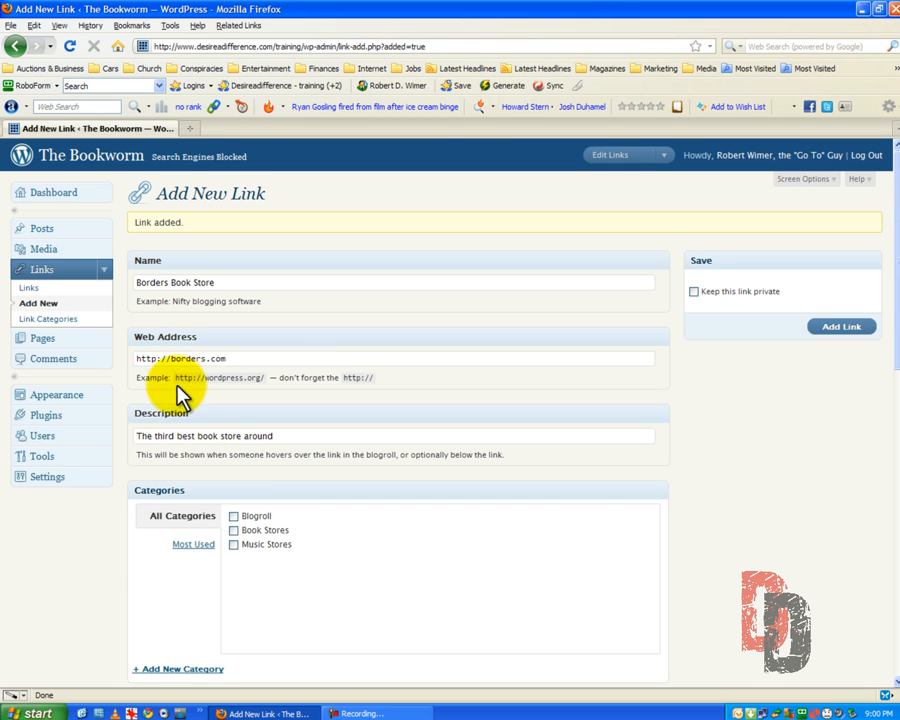
left_click(233, 530)
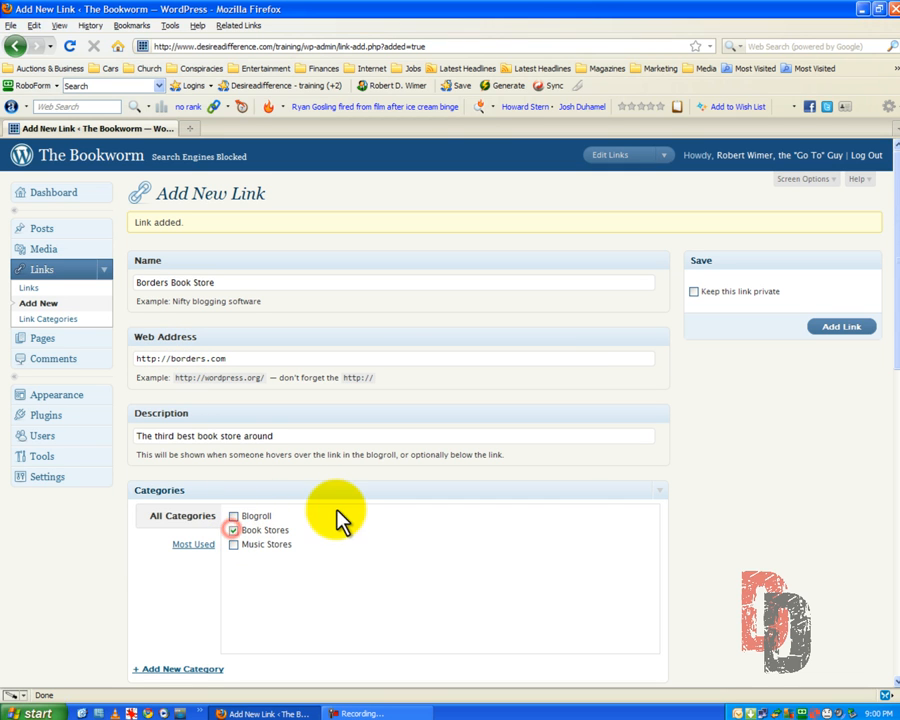
left_click(834, 333)
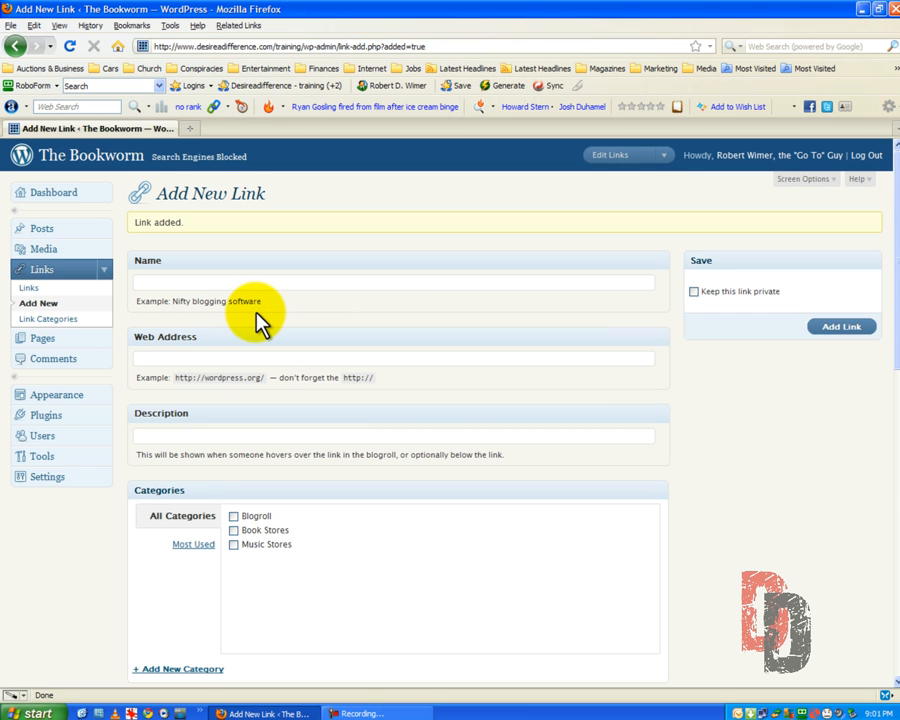
type("CD Baby")
left_click(168, 360)
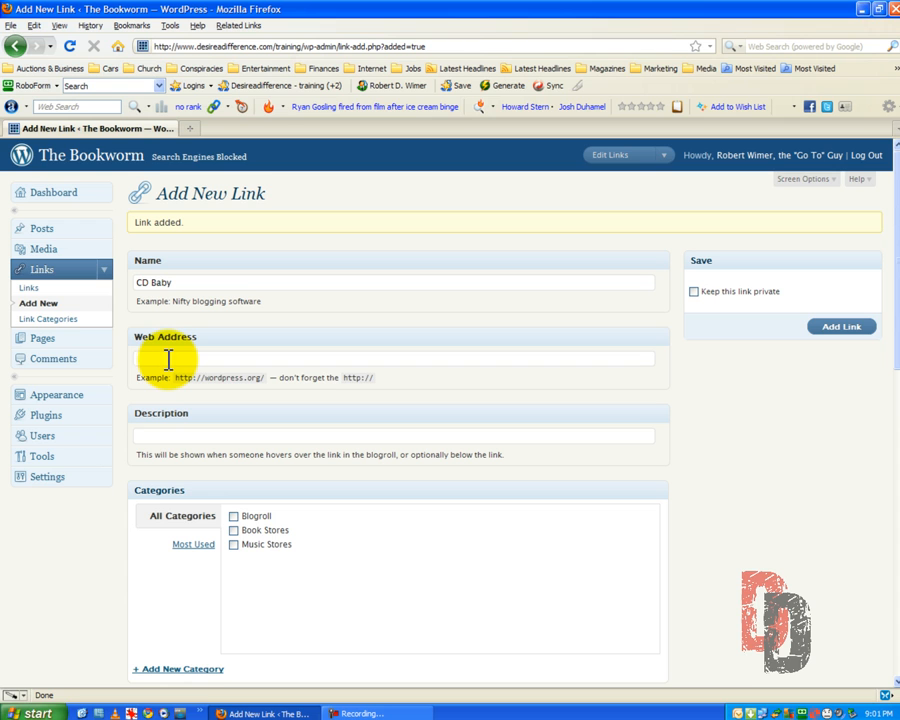
type("http:/")
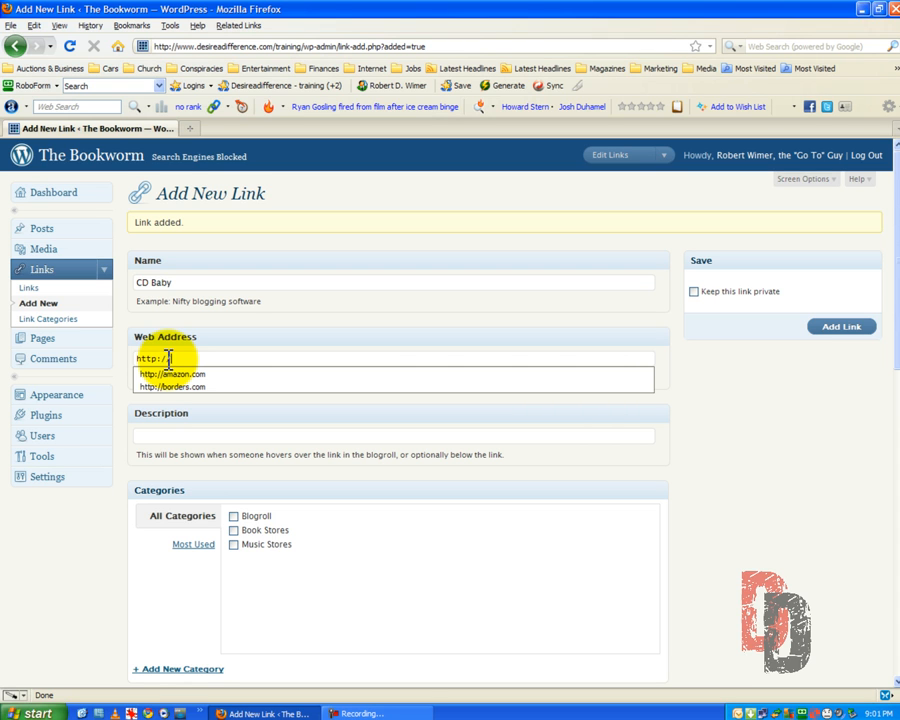
type("/cdbaby.com")
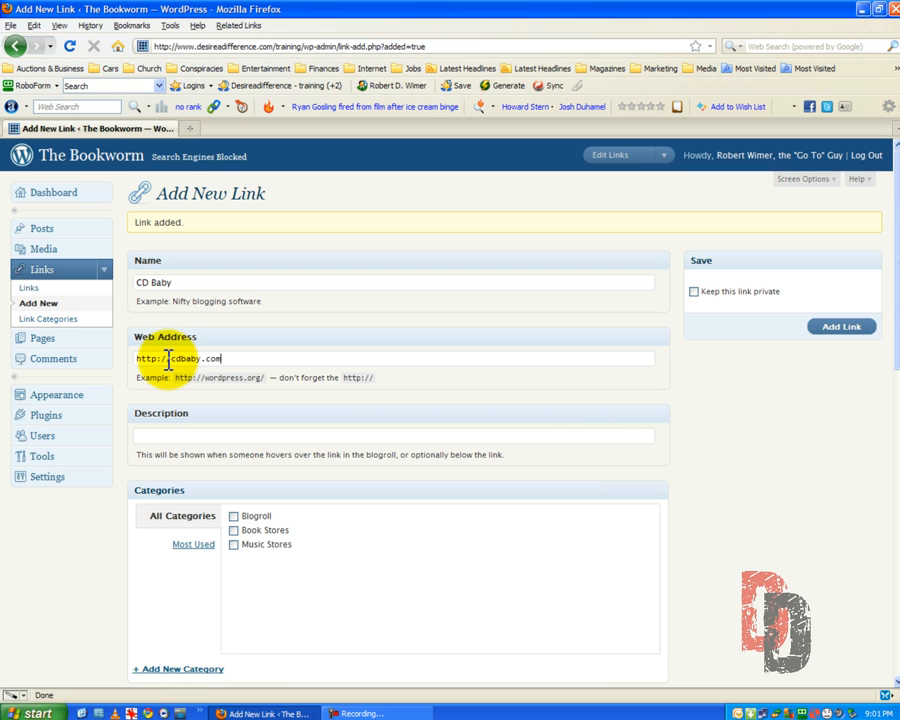
Describe the CD Baby link as "A great indie site for musicians" and add it under the Music Stores category.
left_click(145, 432)
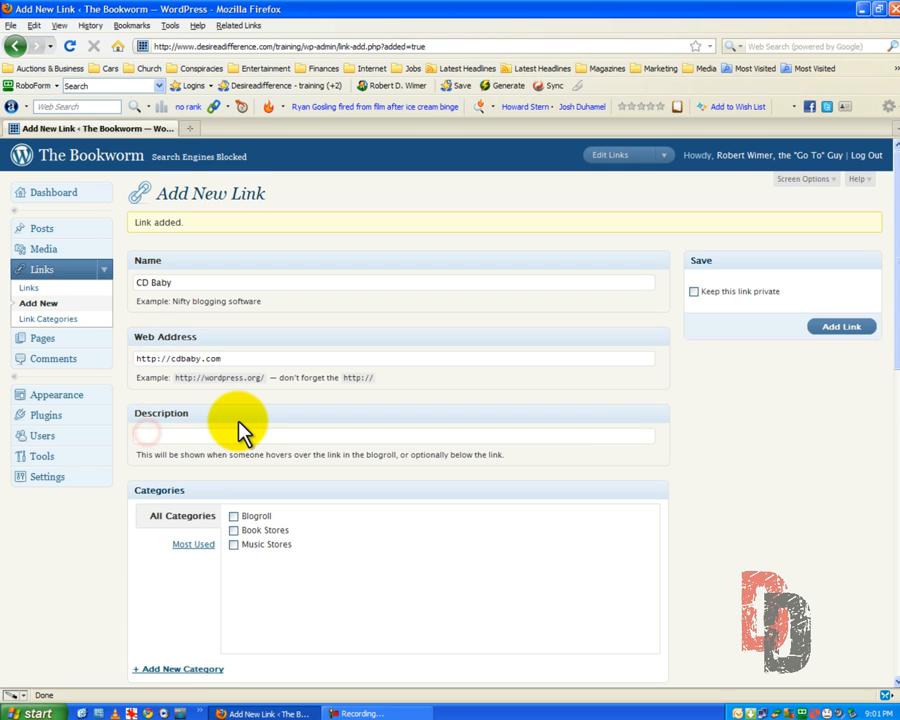
type("A great indie")
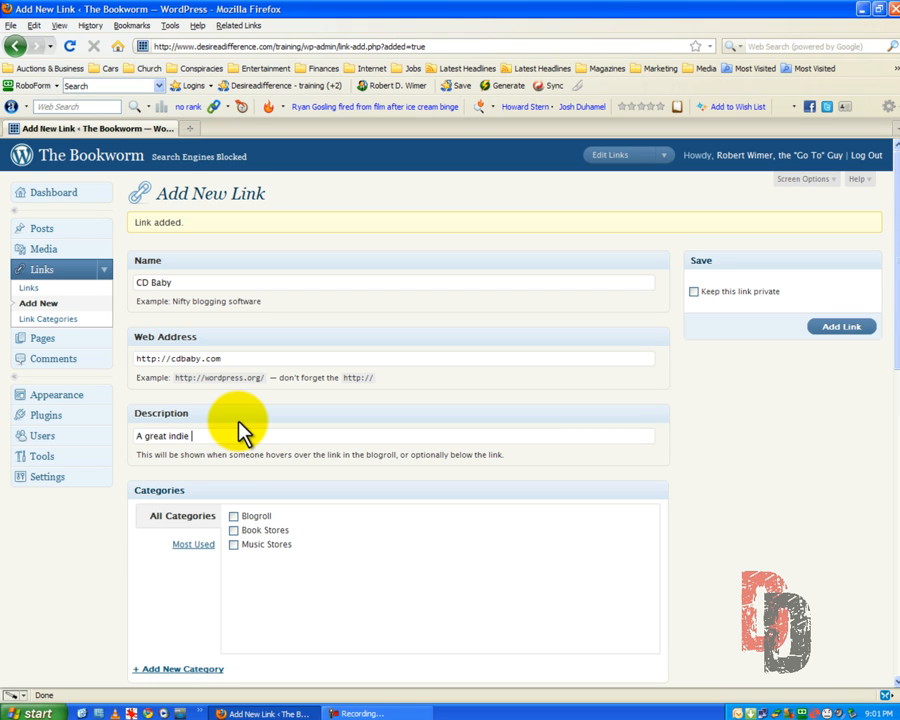
type(" site for musicians")
left_click(236, 545)
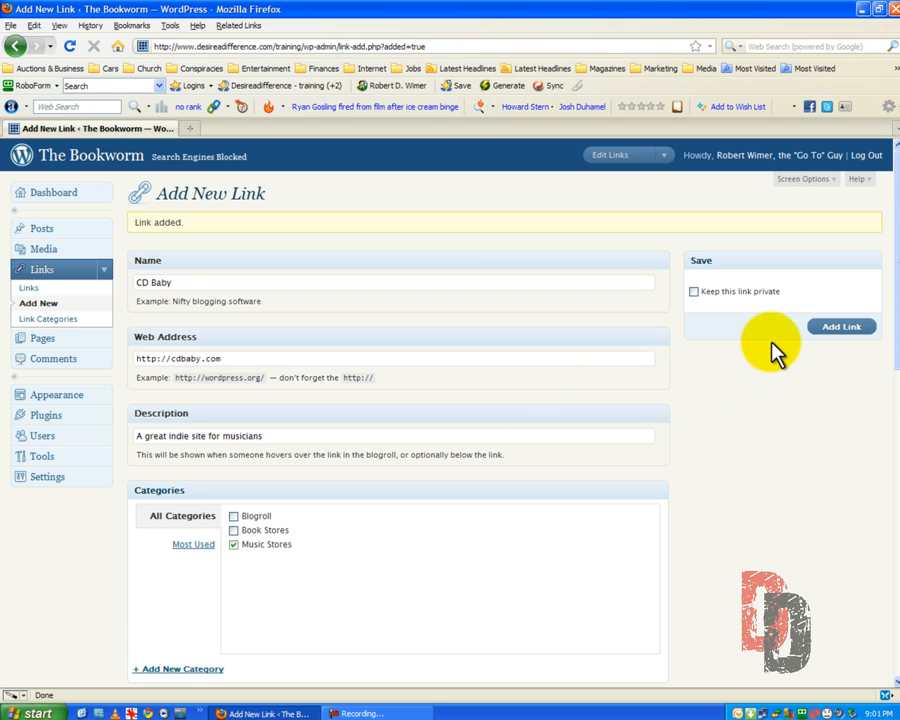
left_click(823, 330)
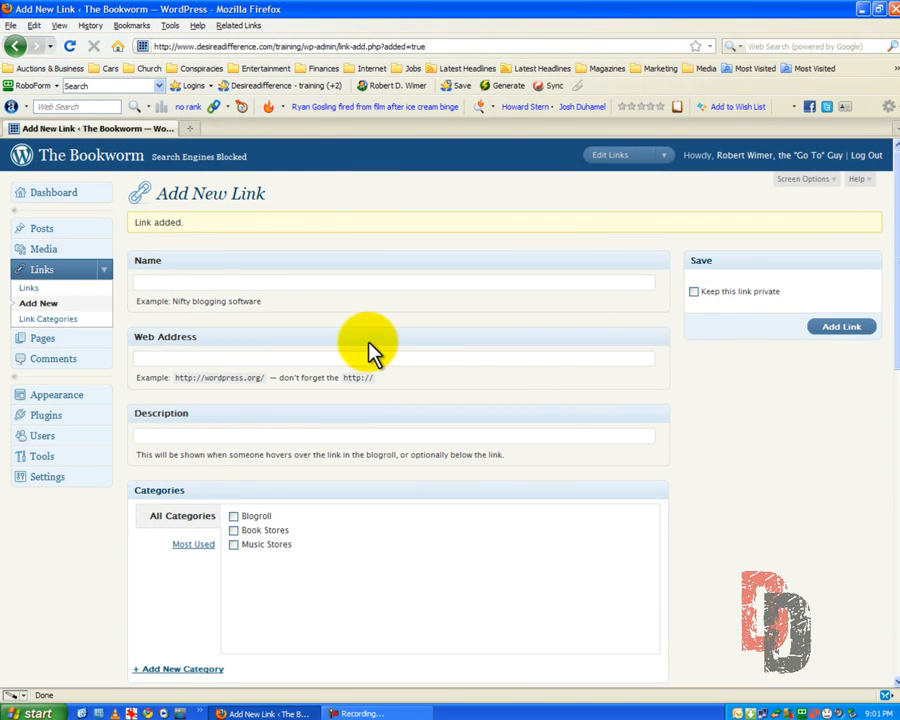
left_click(164, 282)
left_click(164, 282)
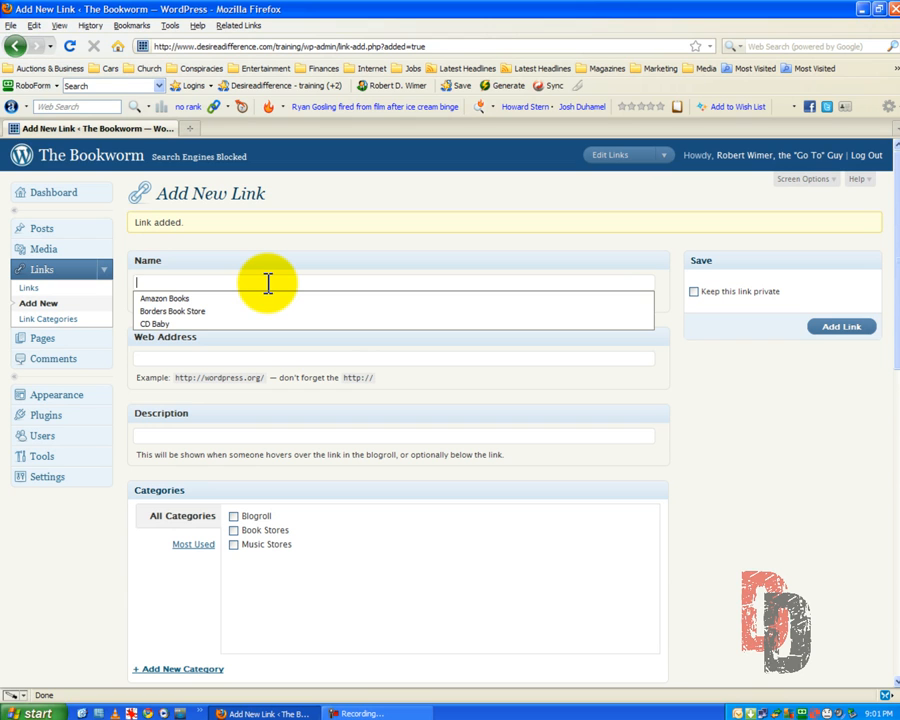
type("Dis")
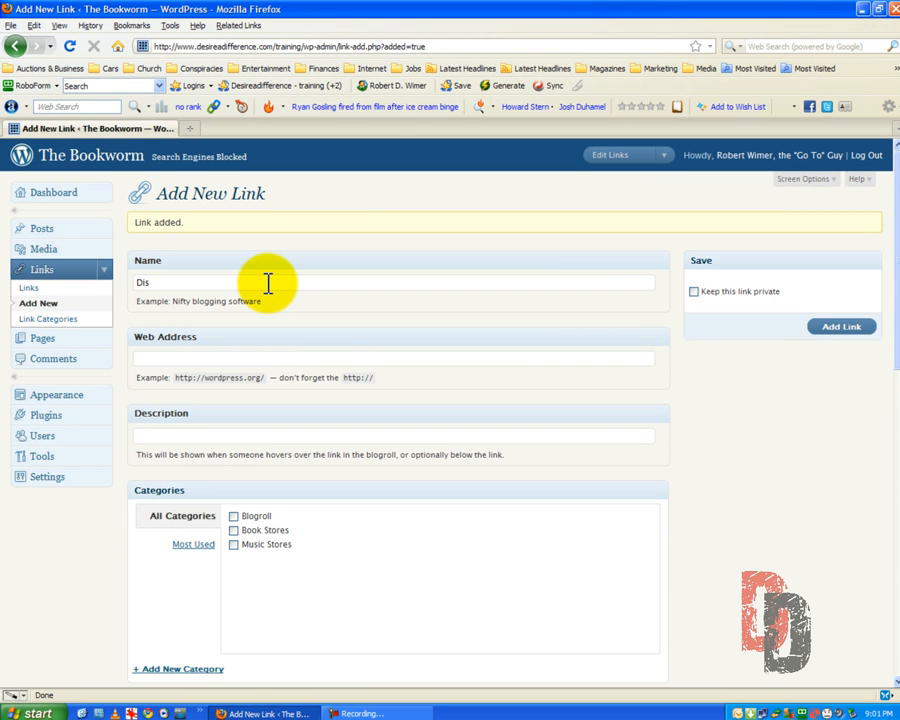
type("k maker")
key("BackSpace")
key("BackSpace")
key("BackSpace")
key("BackSpace")
key("BackSpace")
type("Maker")
left_click(167, 362)
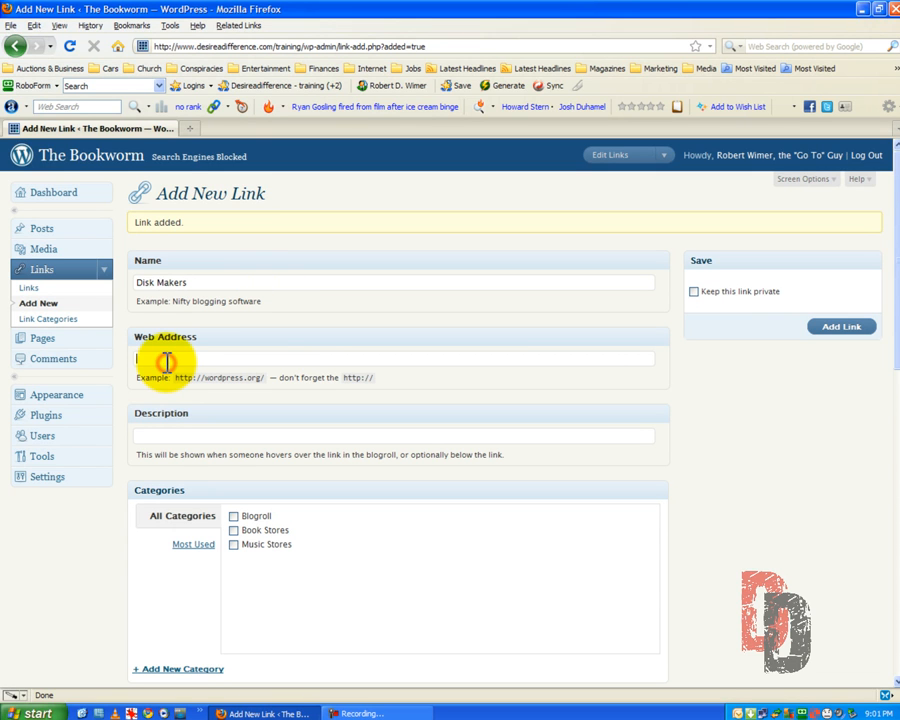
type("http://diskmakers")
Describe the Disk Makers link as "The best CD / DVD / Blu-Ray Distributer" and add it under the Music Stores category.
left_click(156, 436)
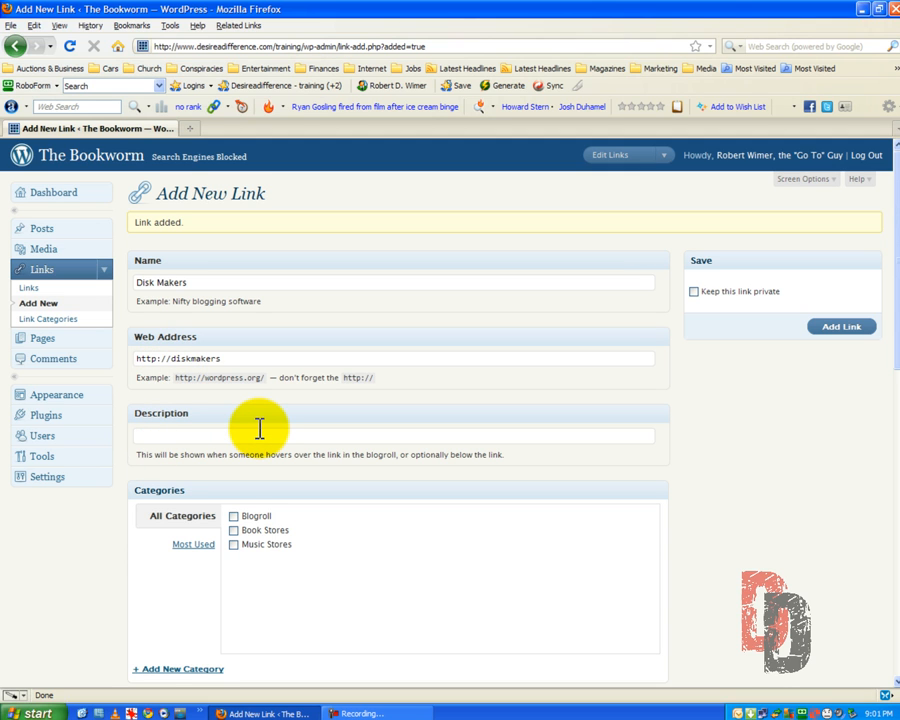
type("The best o")
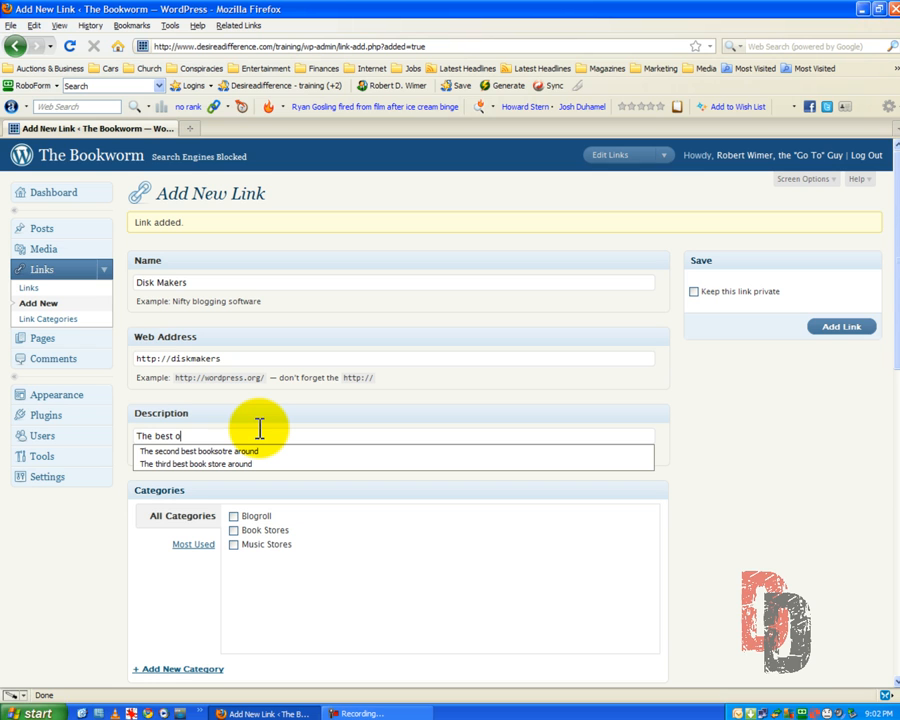
key("BackSpace")
type("CD / DVD / ")
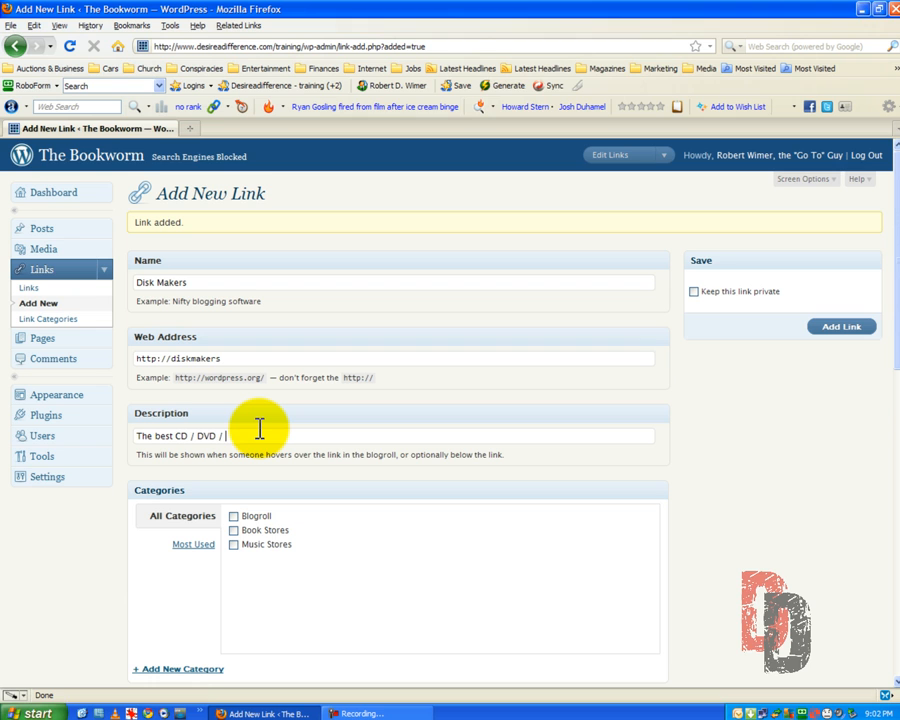
type("Blu-Ray Distributer")
left_click(238, 546)
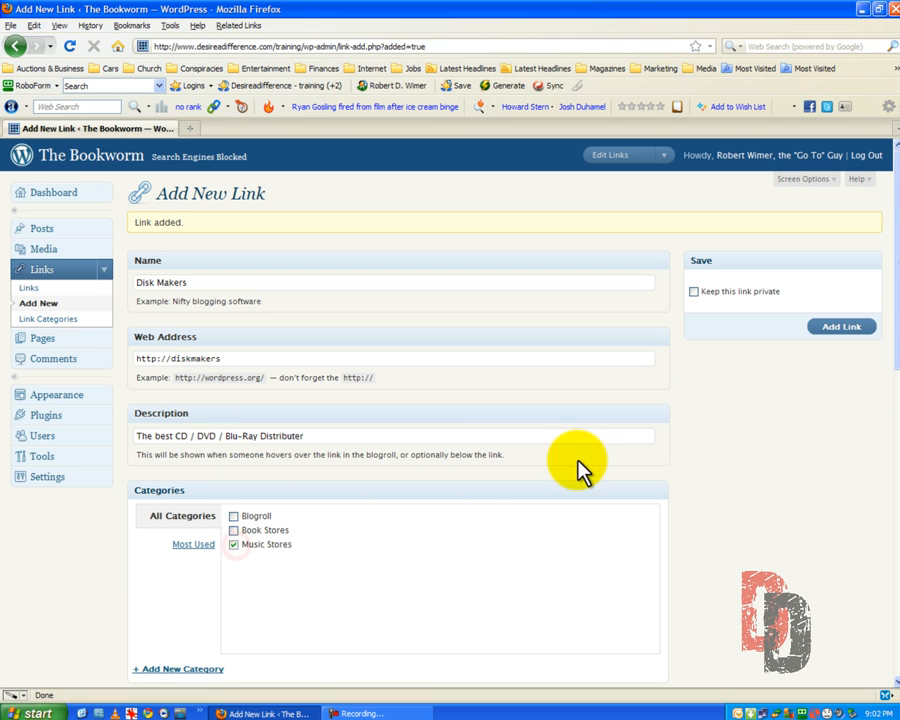
left_click(822, 328)
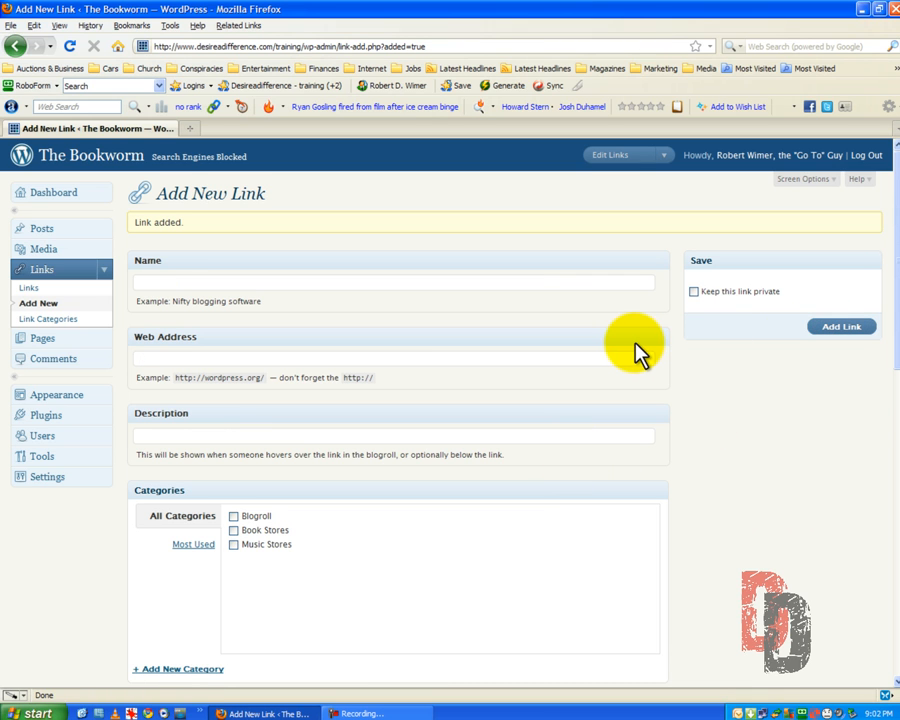
View the list of all links, and add a Links widget to the right sidebar below the Text widget.
left_click(26, 288)
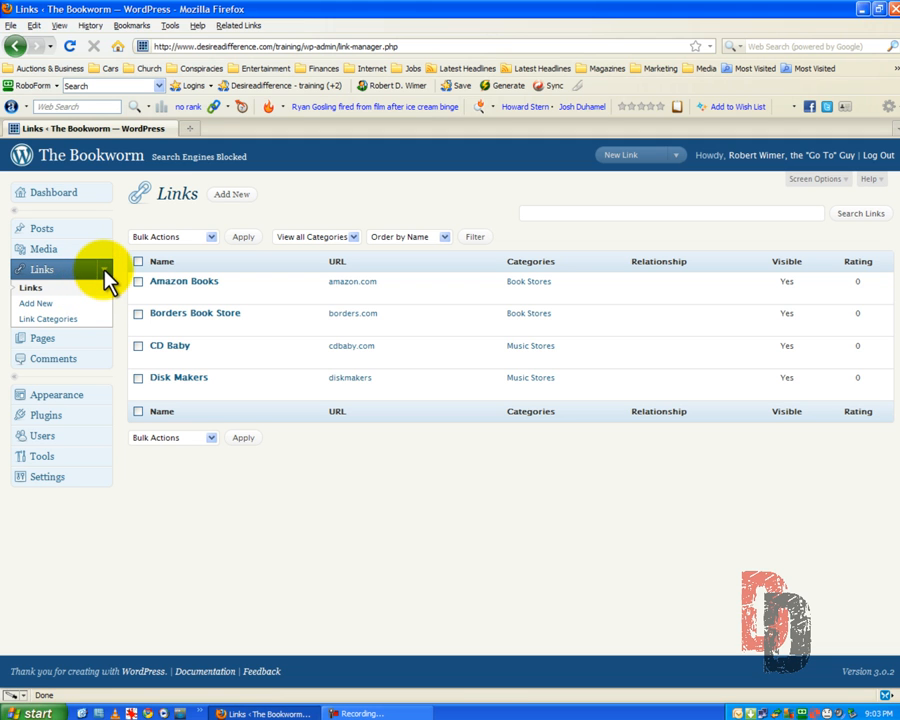
left_click(47, 400)
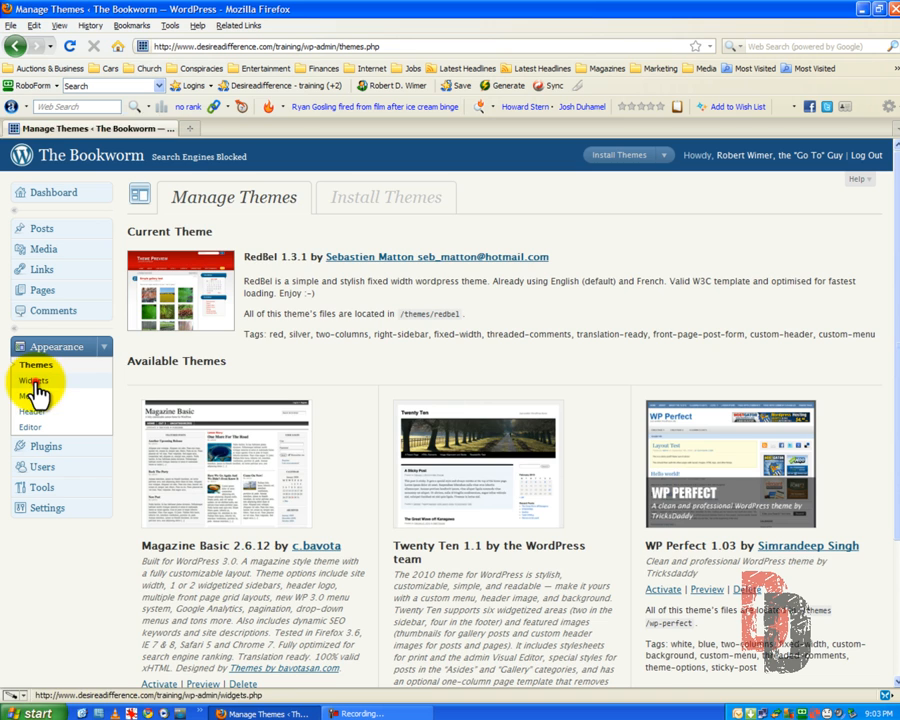
left_click(34, 382)
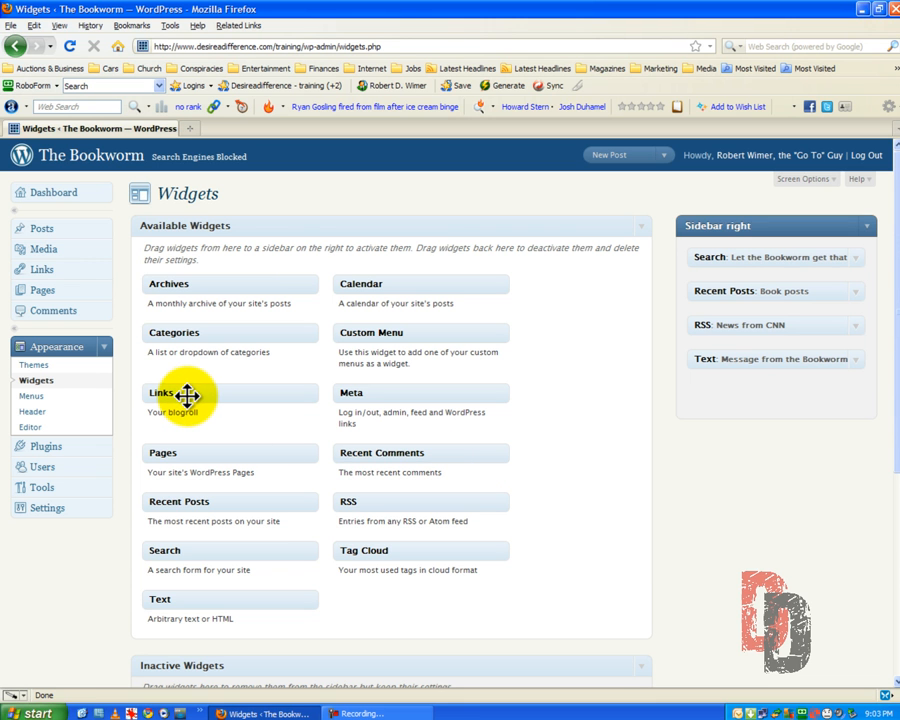
left_click_drag(187, 396, 652, 416)
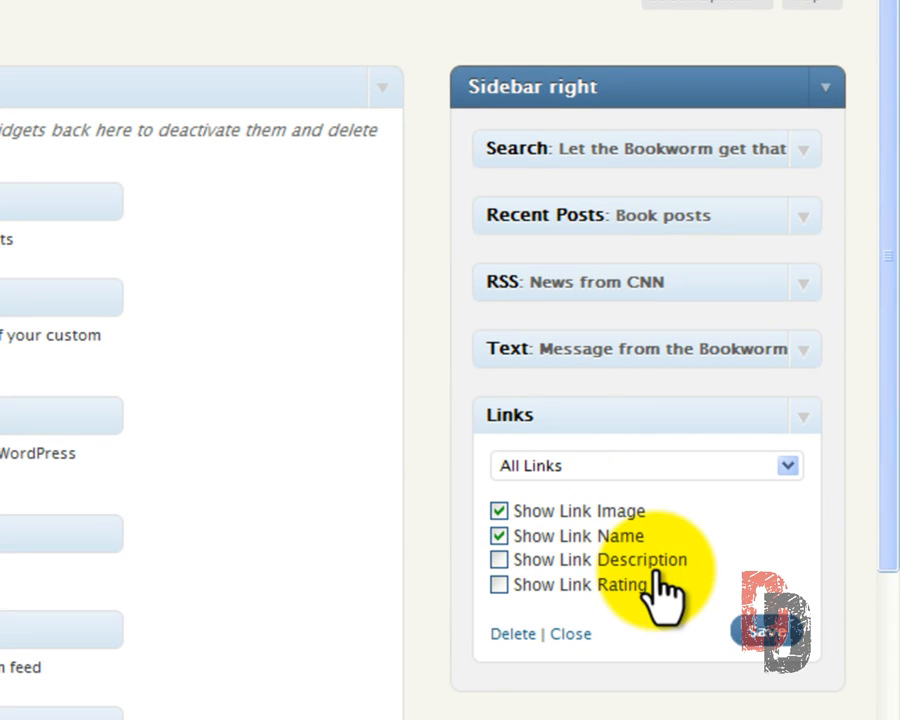
Set the new Links widget to the Book Stores category, with link descriptions shown and link images hidden, and save it.
left_click(488, 505)
left_click(496, 510)
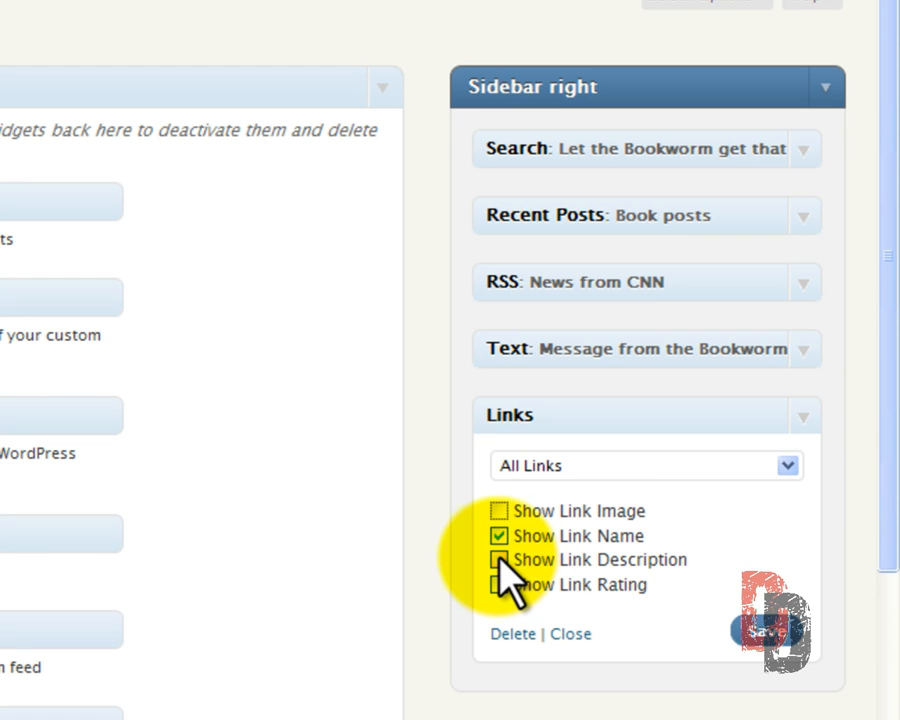
left_click(499, 559)
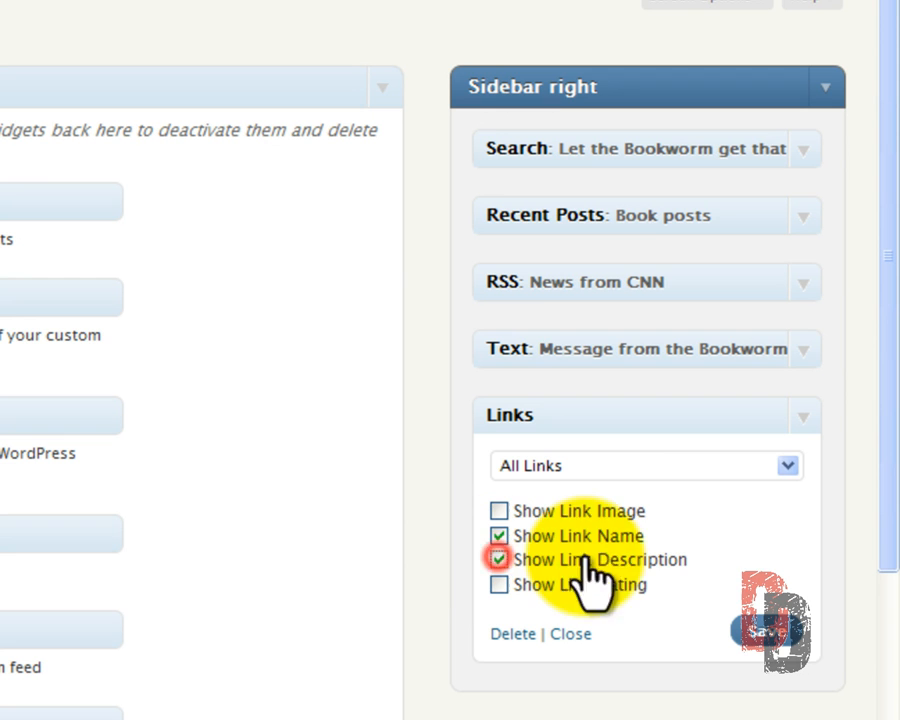
left_click(787, 467)
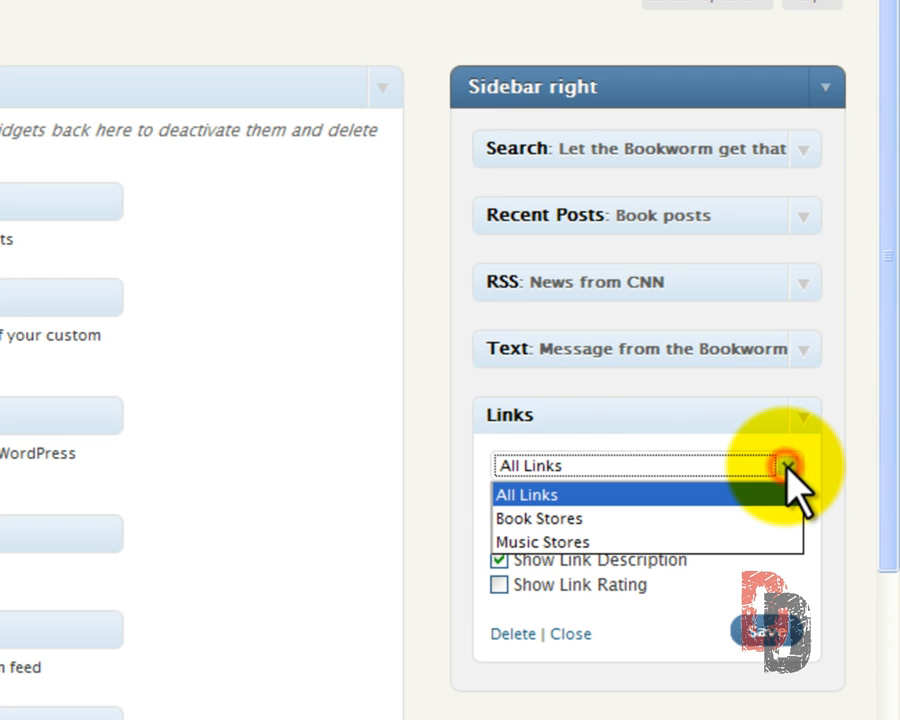
left_click(648, 518)
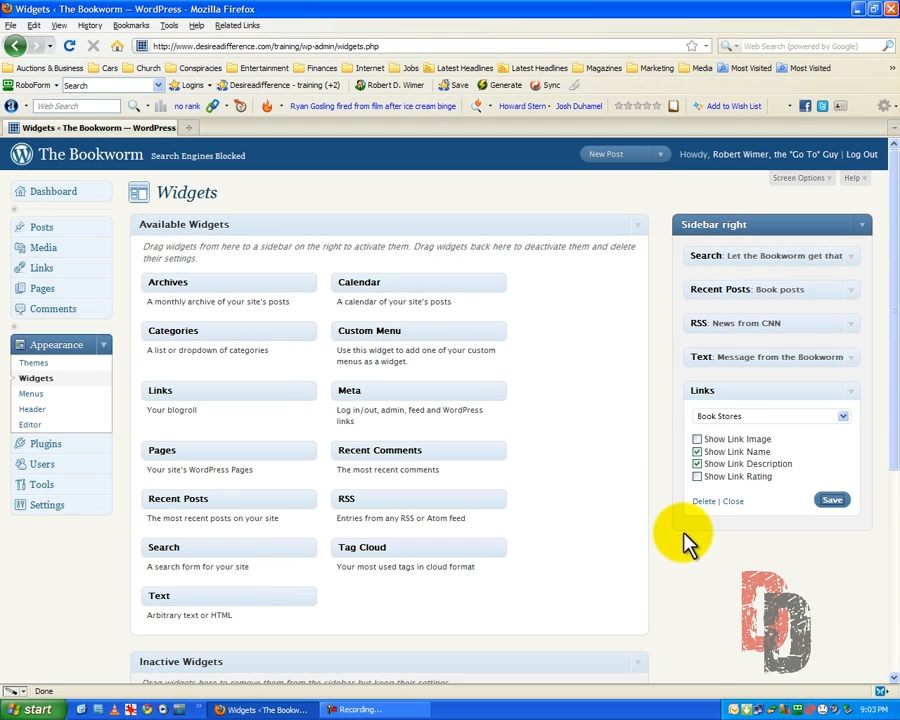
left_click(733, 501)
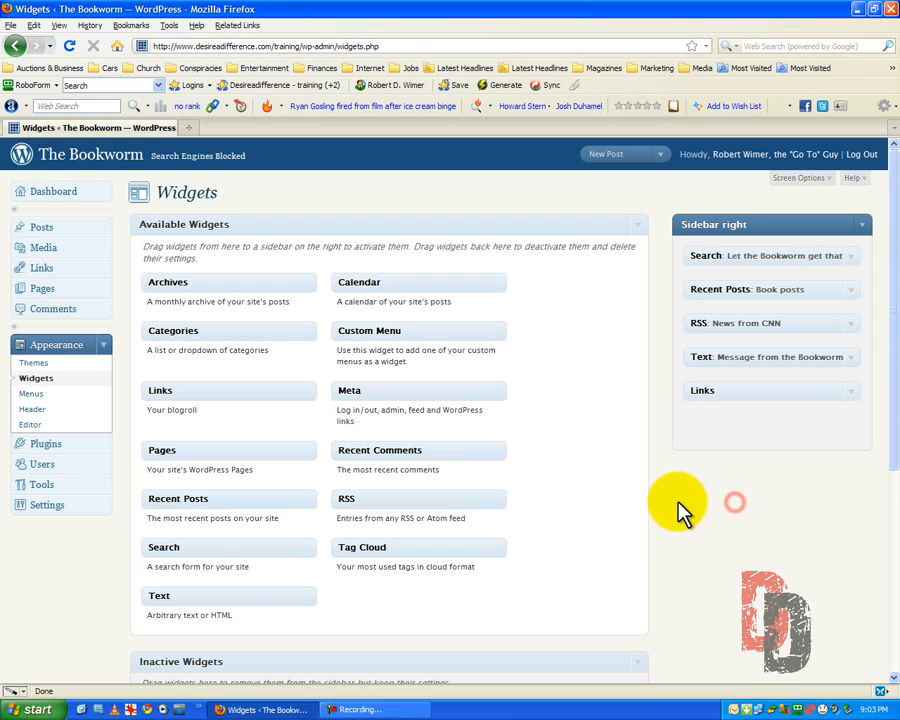
Add a second Links widget to the right sidebar and save it with the Music Stores category, descriptions shown and images hidden.
left_click_drag(207, 391, 753, 417)
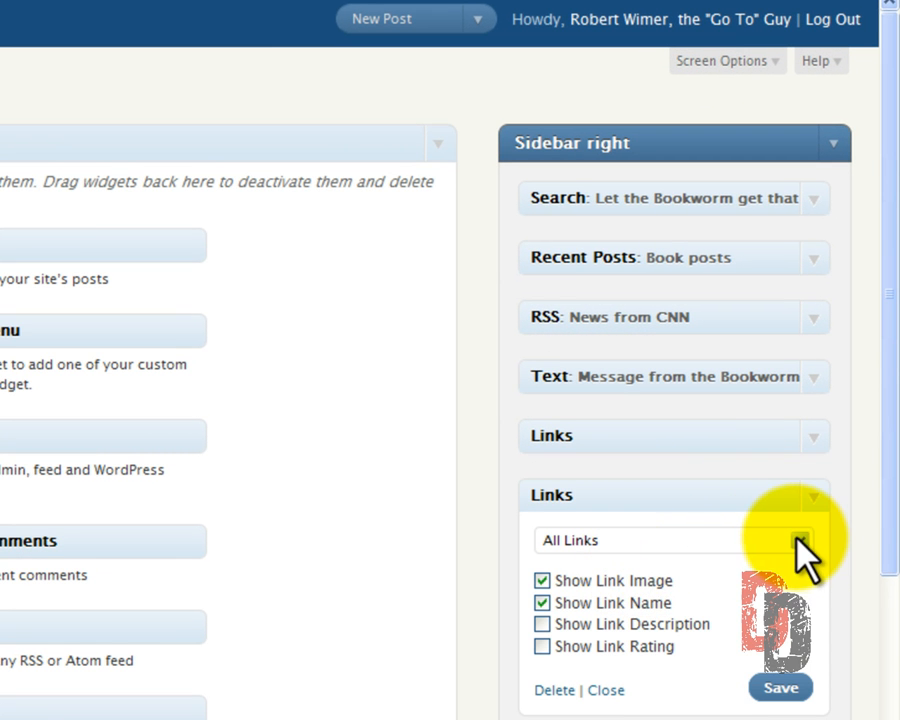
left_click(799, 538)
left_click(650, 605)
left_click(542, 581)
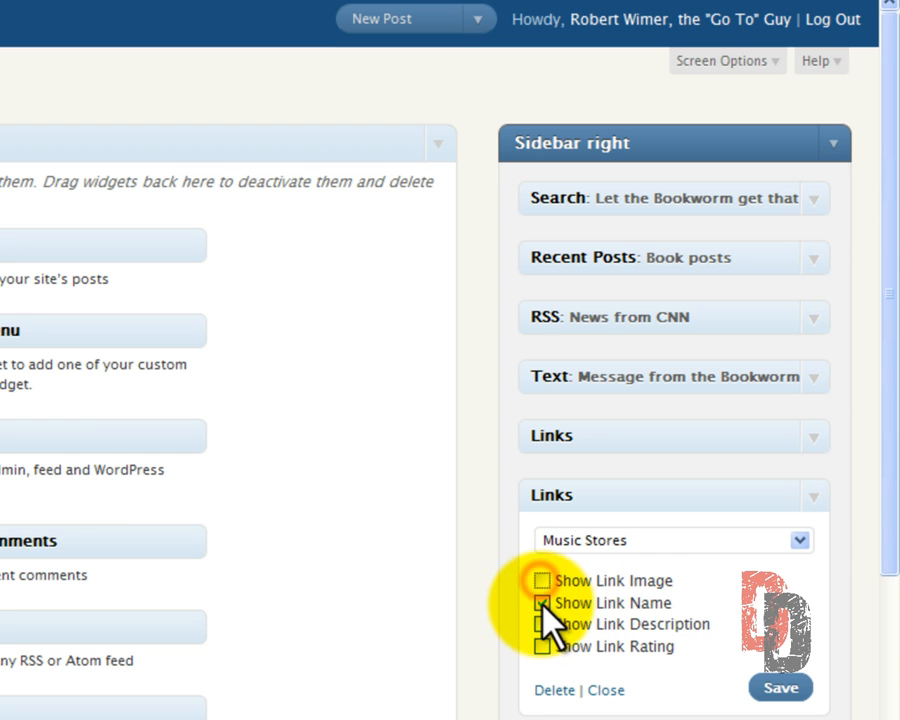
left_click(542, 603)
left_click(542, 624)
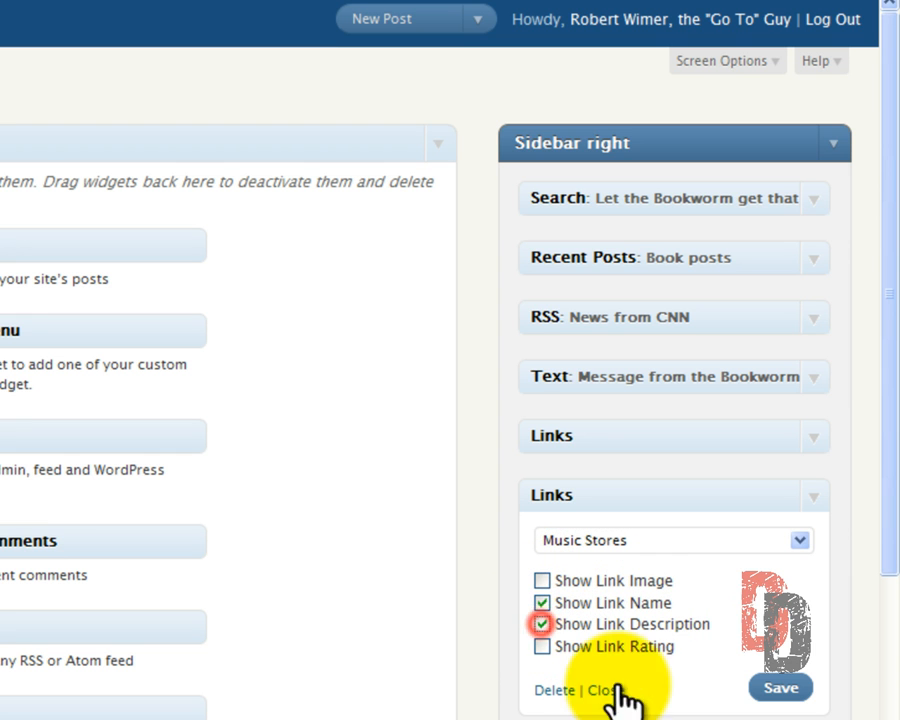
left_click(769, 690)
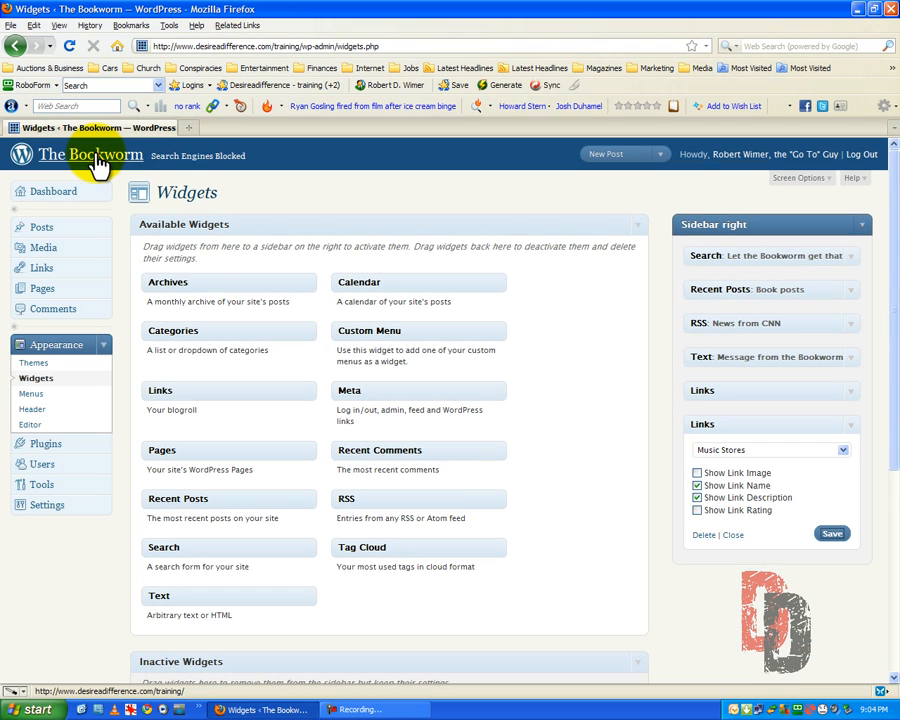
Open the public Bookworm site in a new tab and examine the Book Stores and Music Stores lists in its sidebar.
right_click(46, 163)
left_click(117, 175)
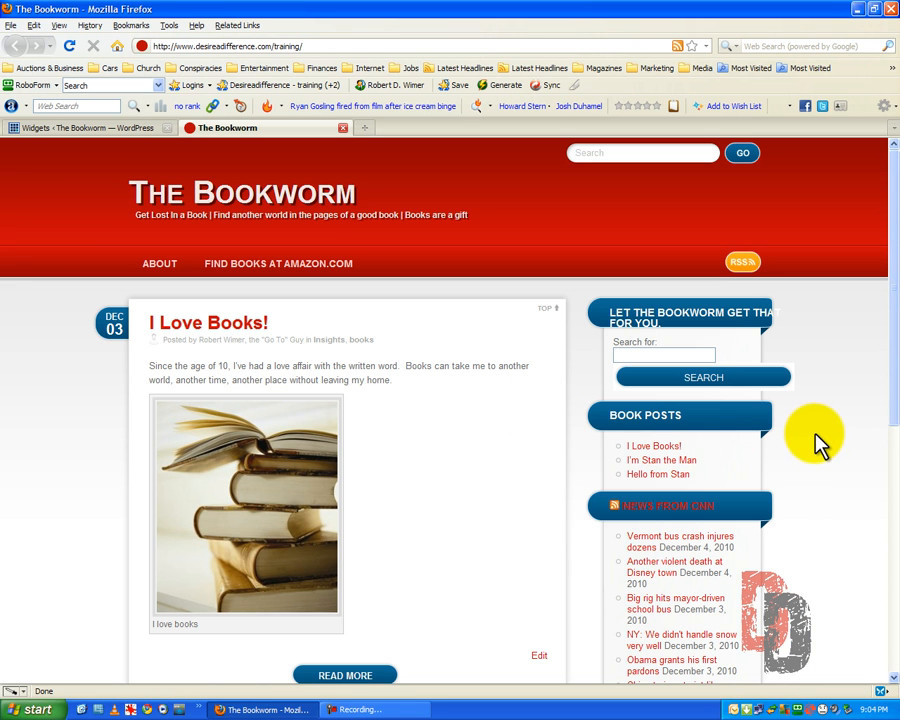
scroll(815, 445, "down", 7)
scroll(815, 445, "down", 2)
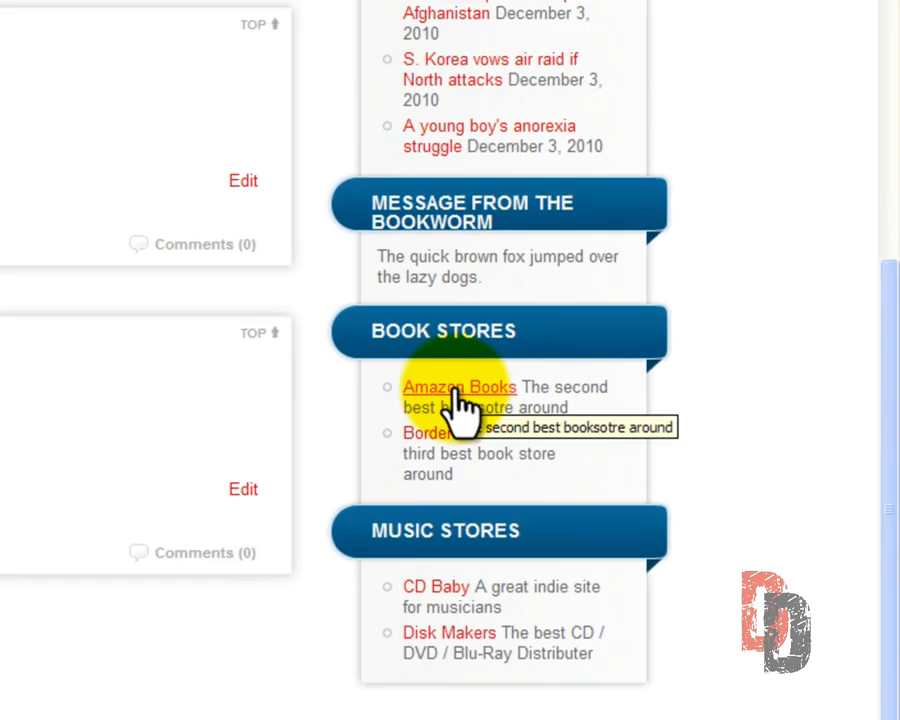
Test the Amazon Books link, compare its tab with the blog's, and close the Amazon tab.
left_click(364, 352)
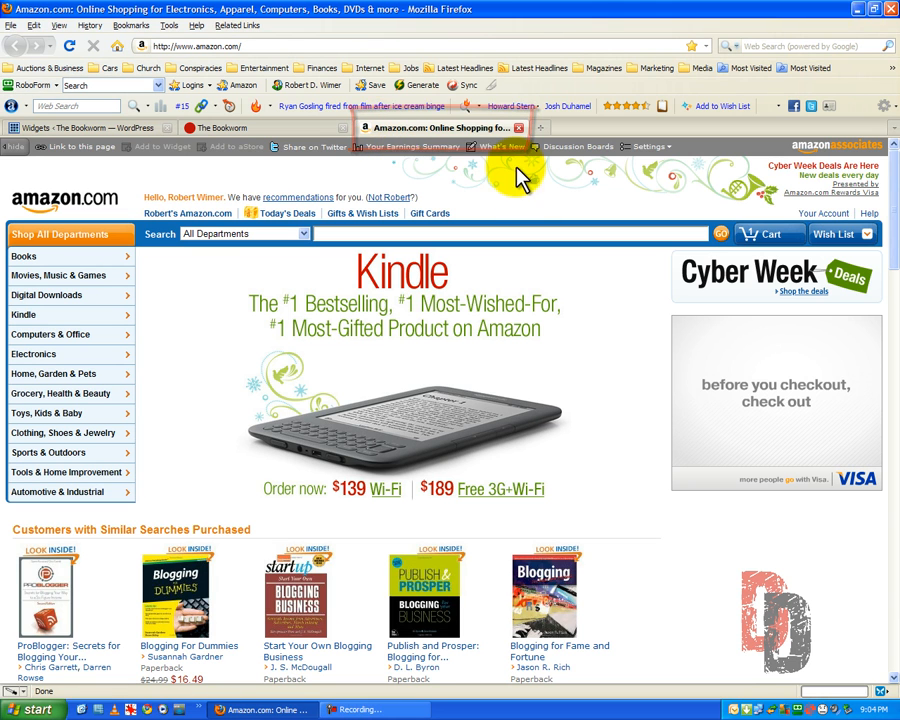
left_click(290, 137)
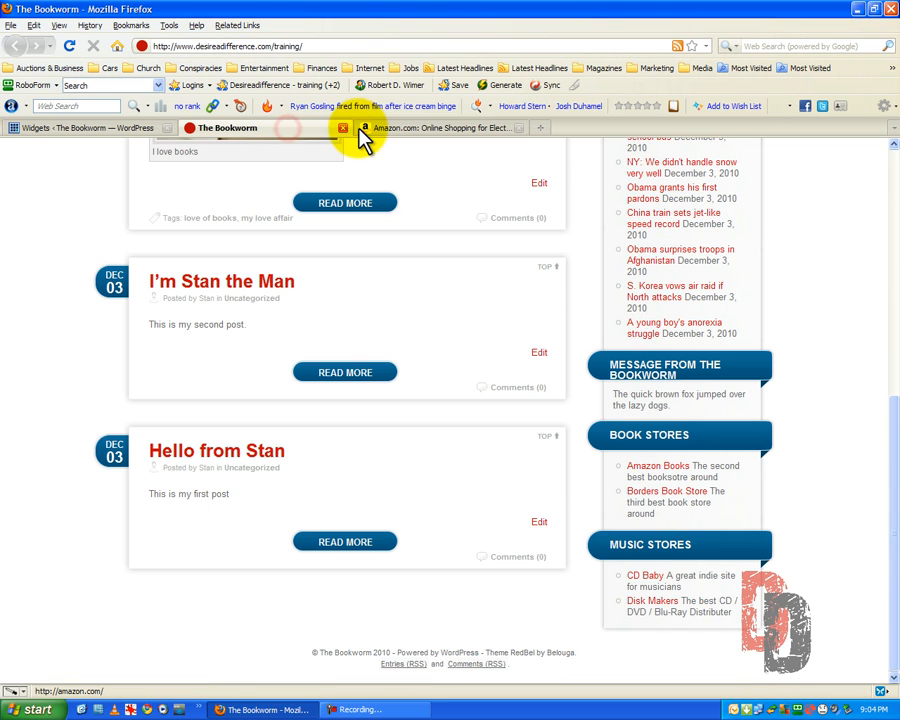
left_click(400, 132)
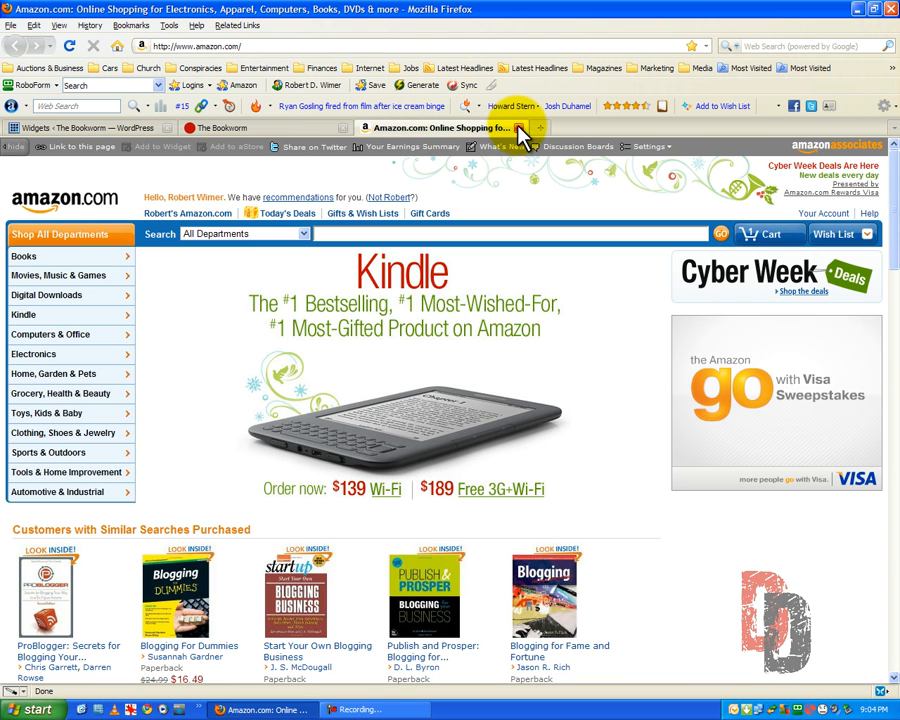
left_click(520, 128)
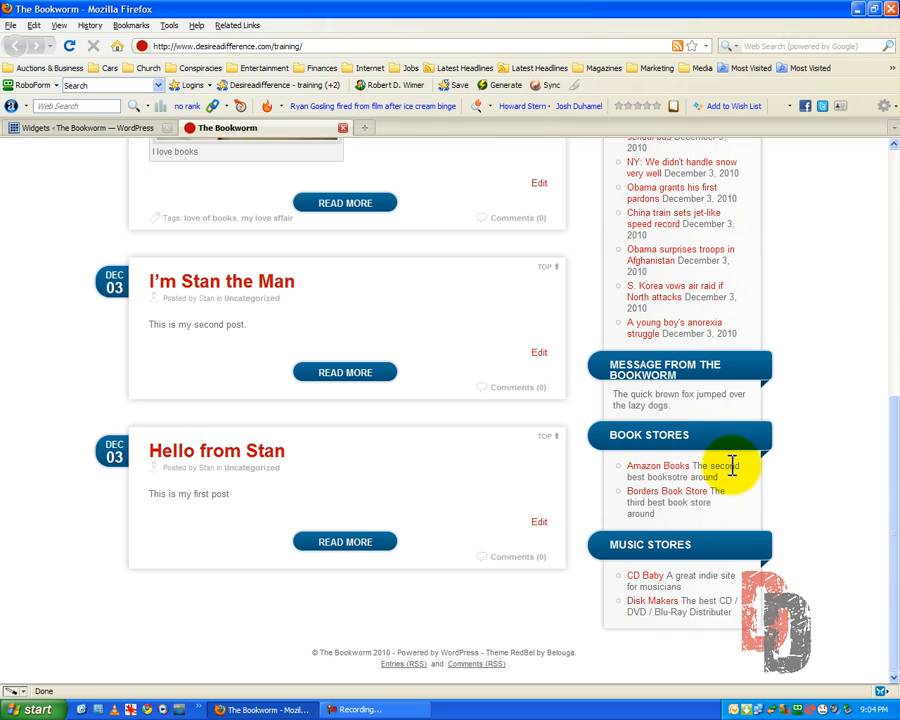
Test the Borders Book Store link, return to the blog, and look over its home page and sidebar.
left_click(686, 493)
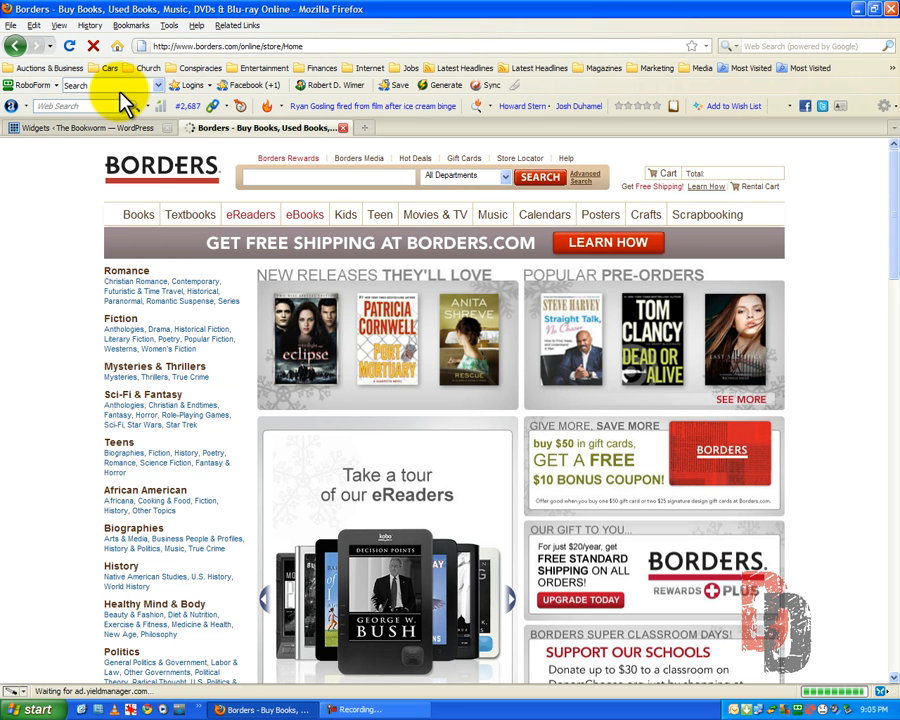
left_click(17, 47)
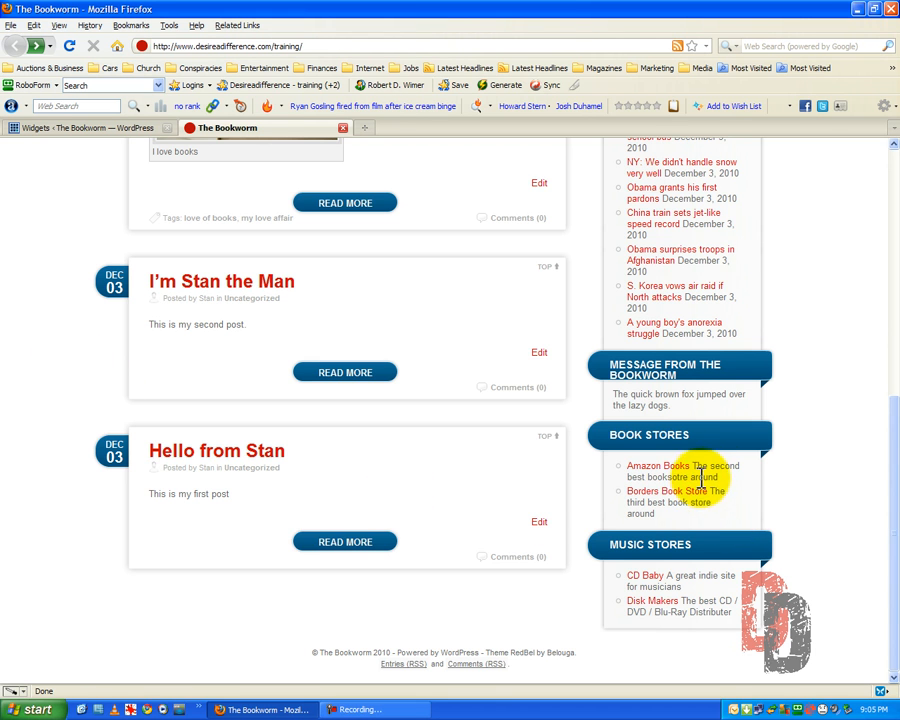
scroll(743, 482, "up", 7)
scroll(749, 476, "down", 5)
scroll(749, 482, "down", 2)
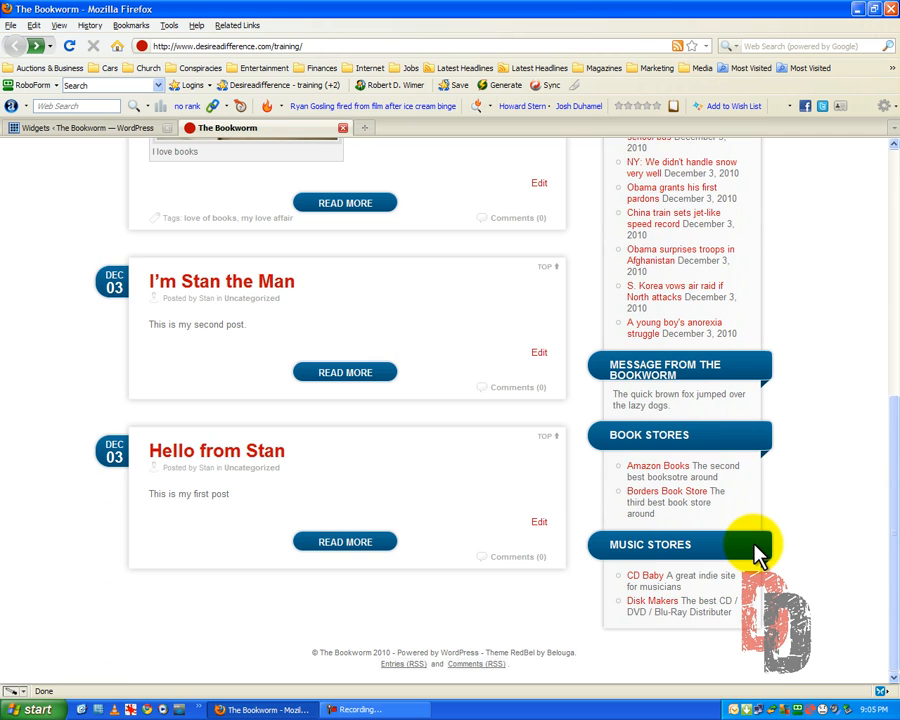
scroll(757, 553, "up", 8)
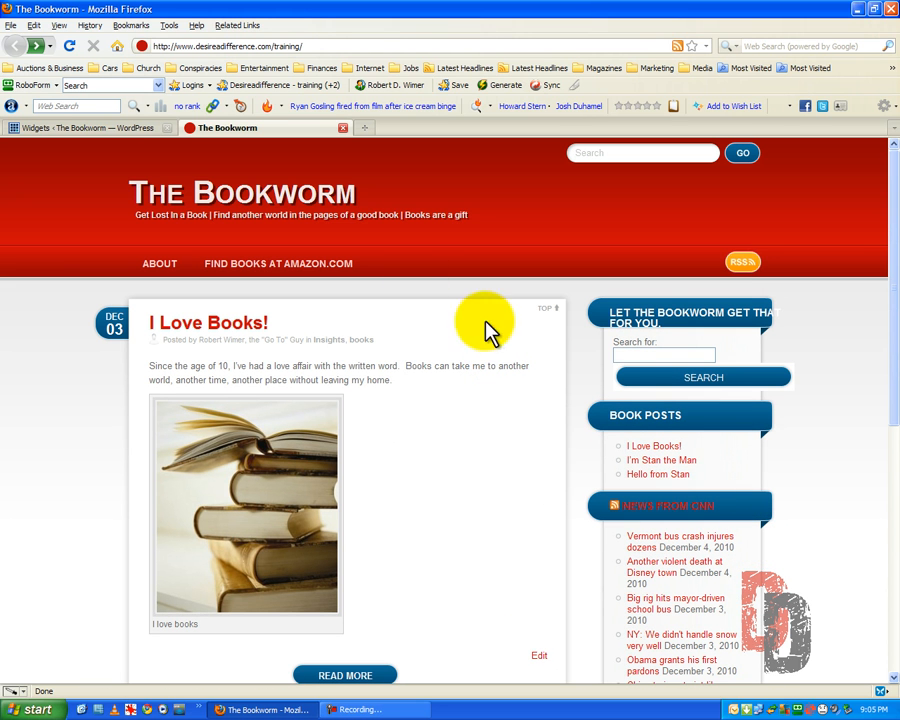
Return to the WordPress admin tab and view the Comments screen and the Dashboard overview.
left_click(122, 128)
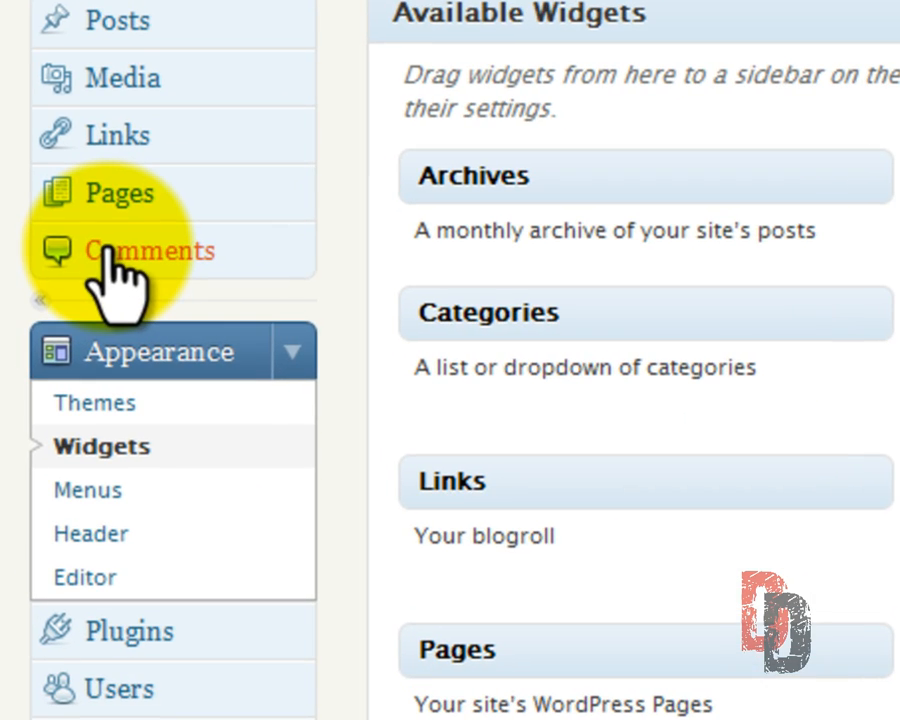
left_click(103, 250)
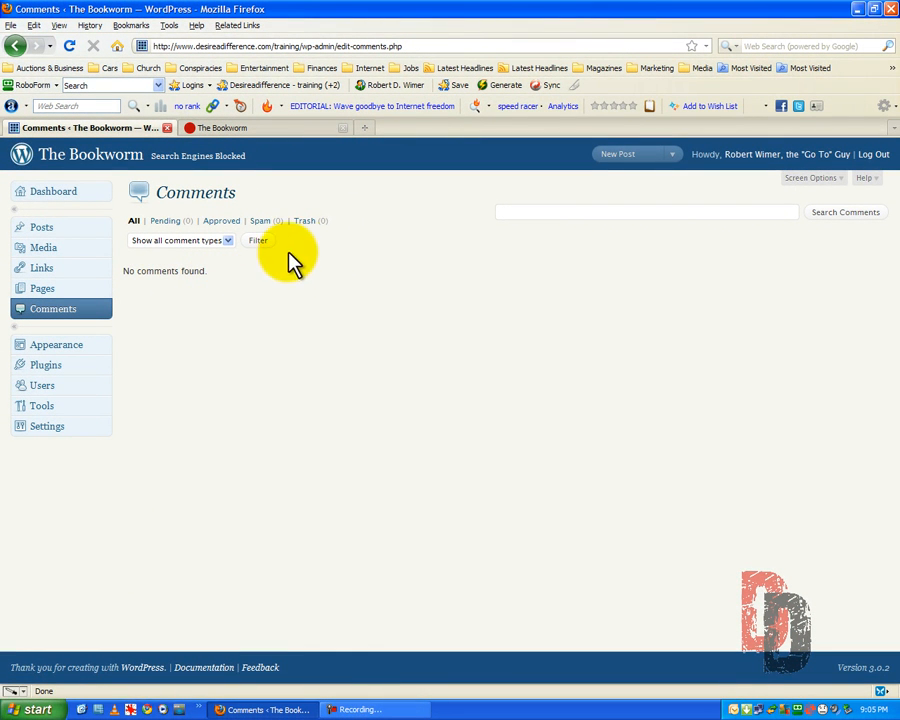
left_click(40, 193)
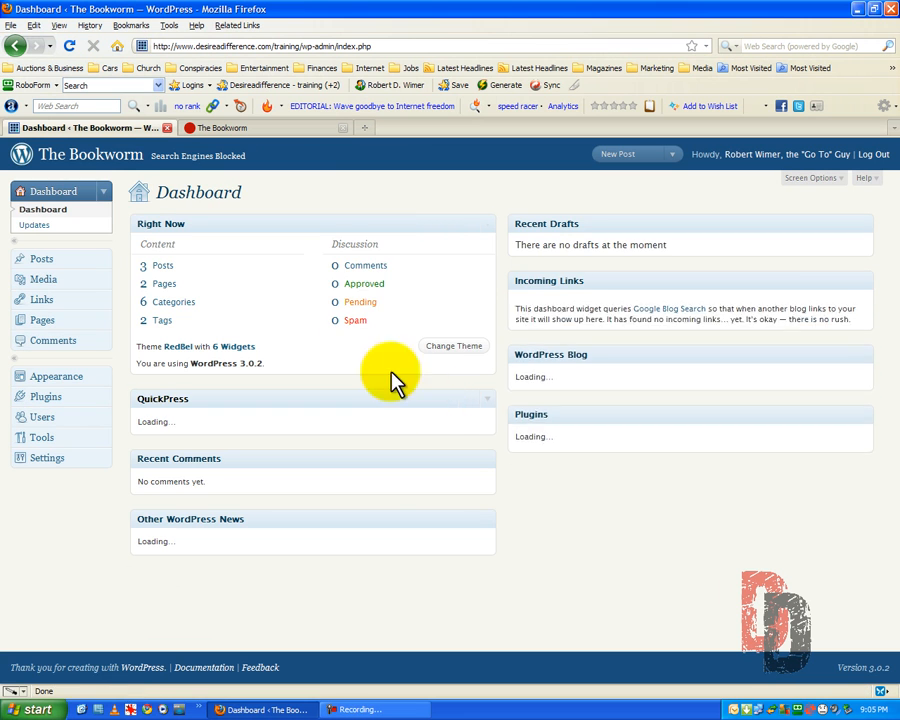
Post the comment "I love this post. I feel like I already know you." on the public "I Love Books!" post.
left_click(232, 128)
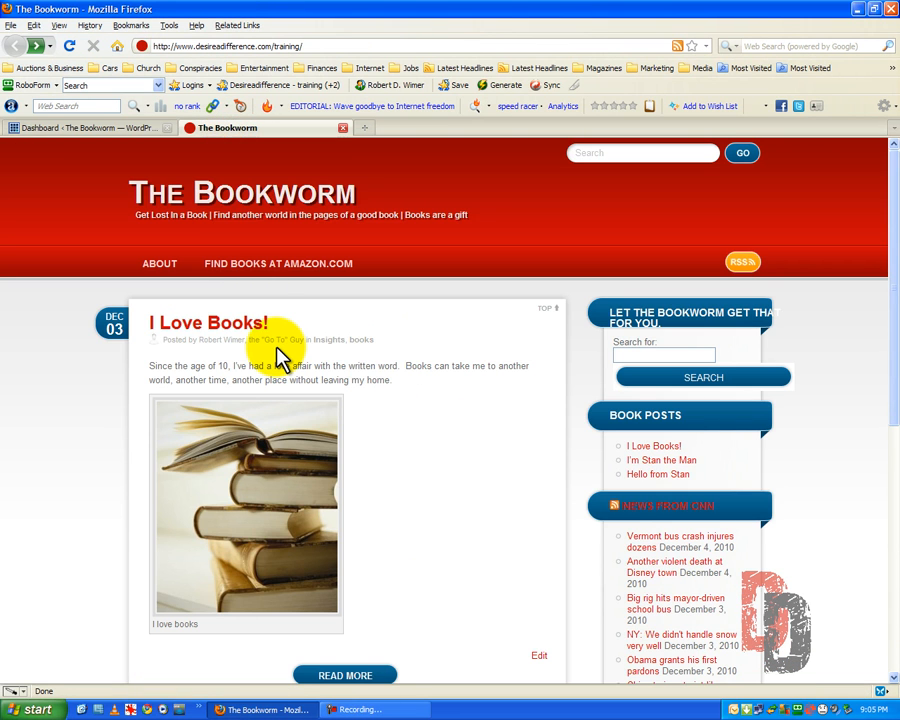
left_click(233, 325)
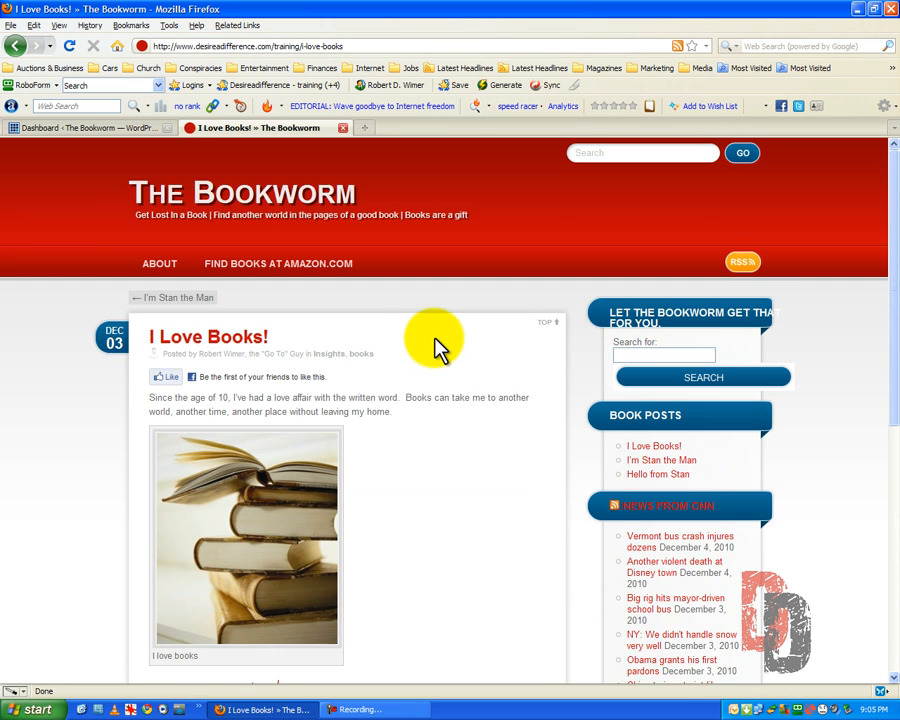
scroll(436, 345, "down", 5)
scroll(436, 345, "down", 4)
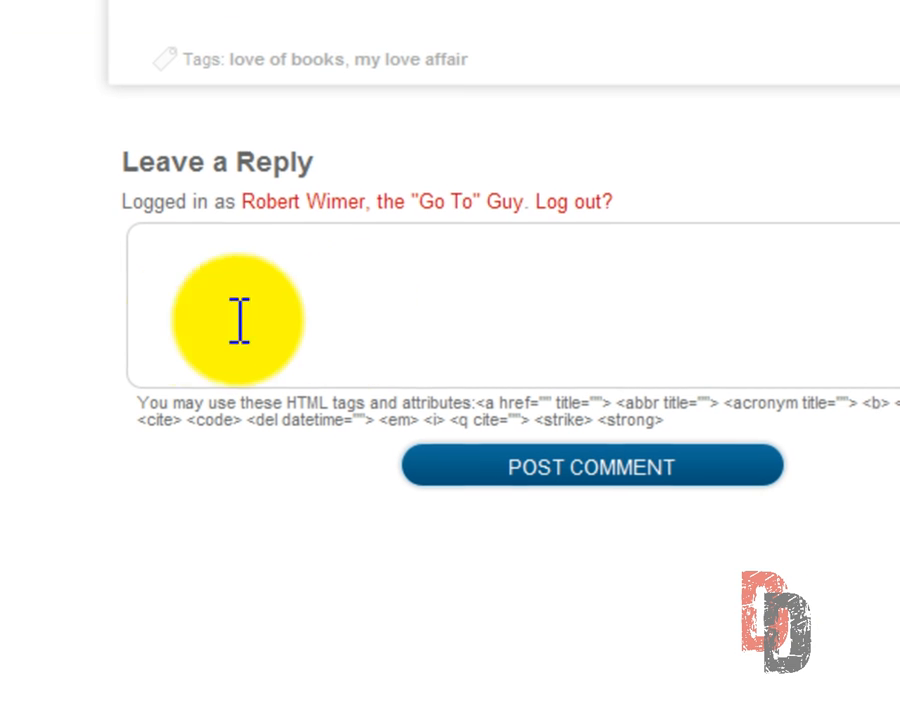
left_click(181, 379)
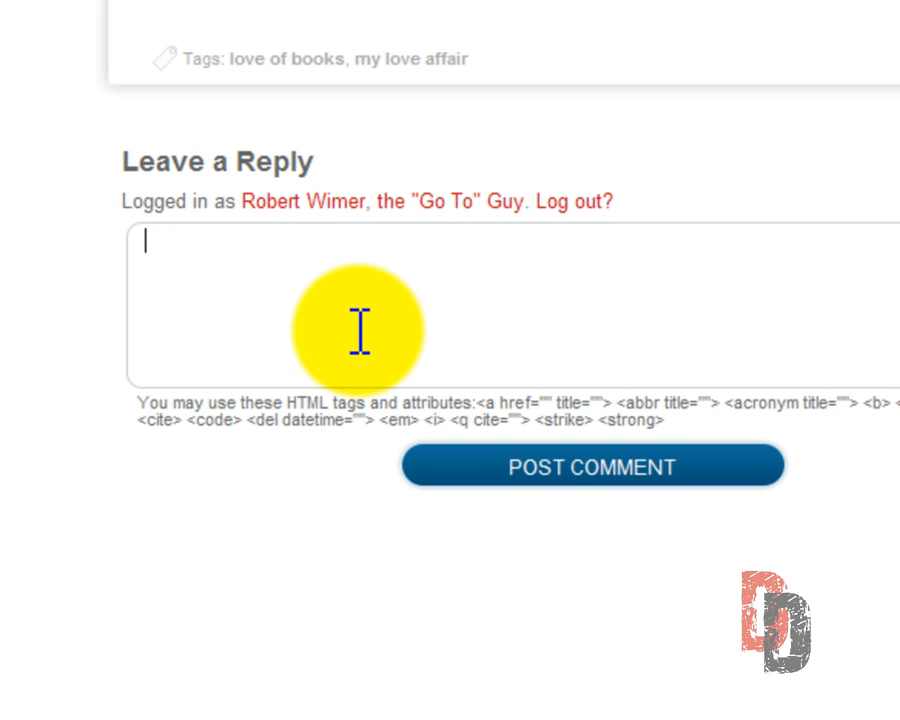
type("I love th")
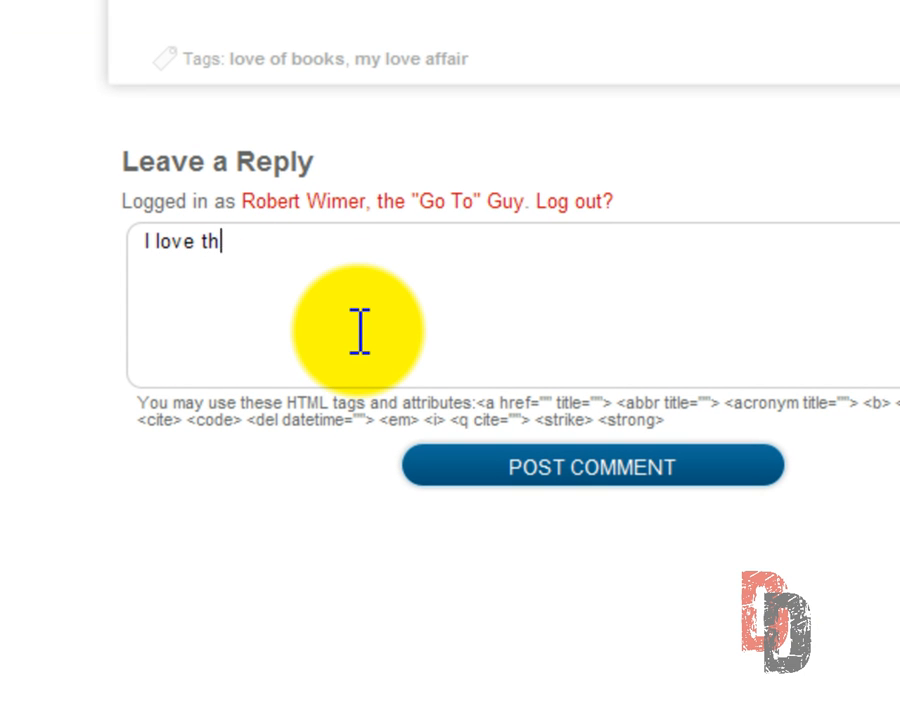
type("is post.  I feel like I")
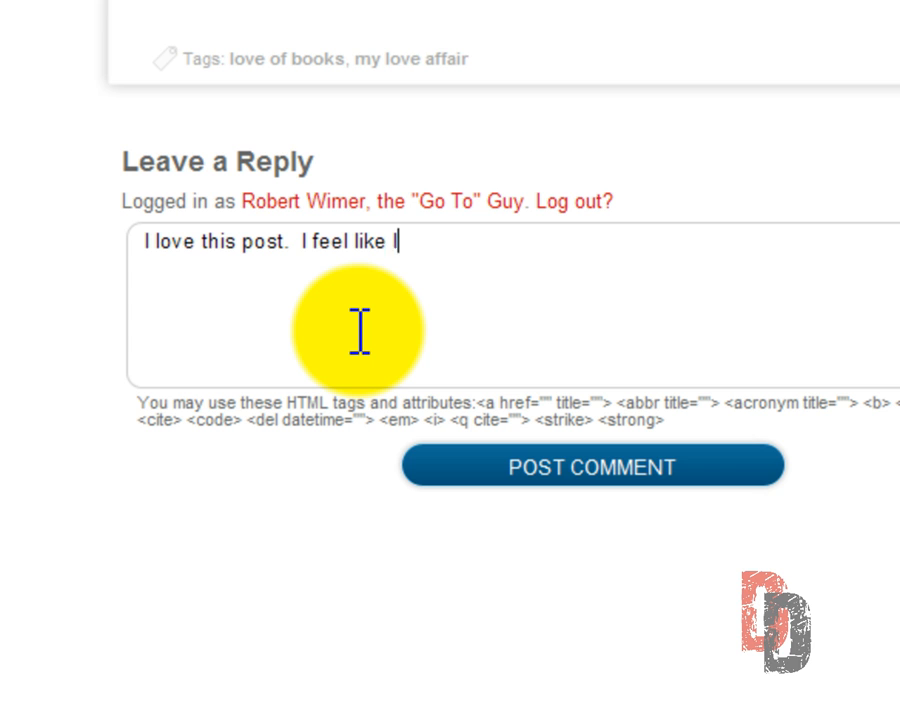
type("dy ")
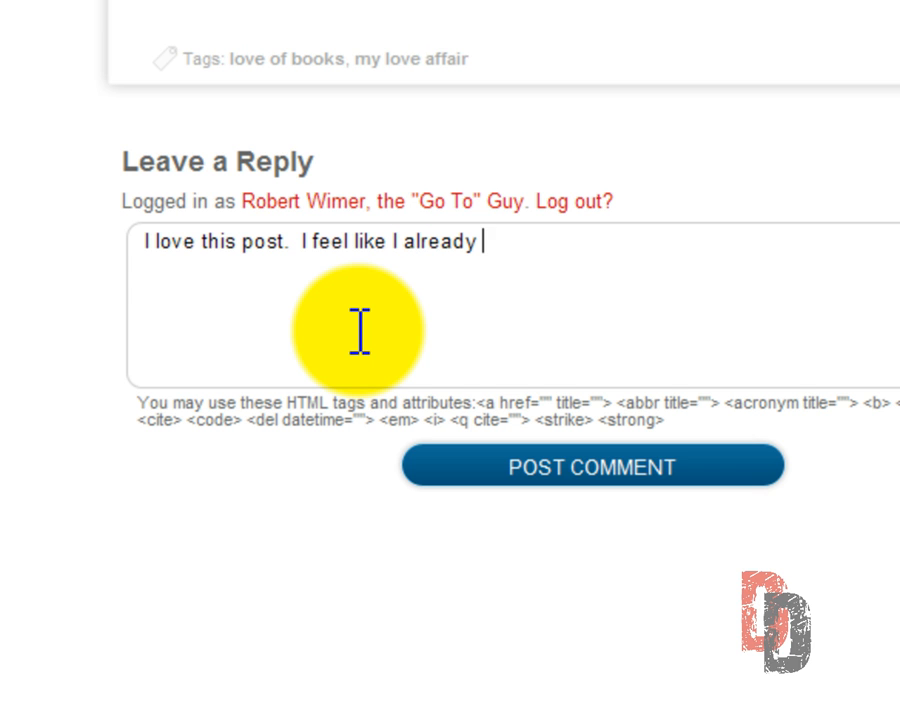
type("know you")
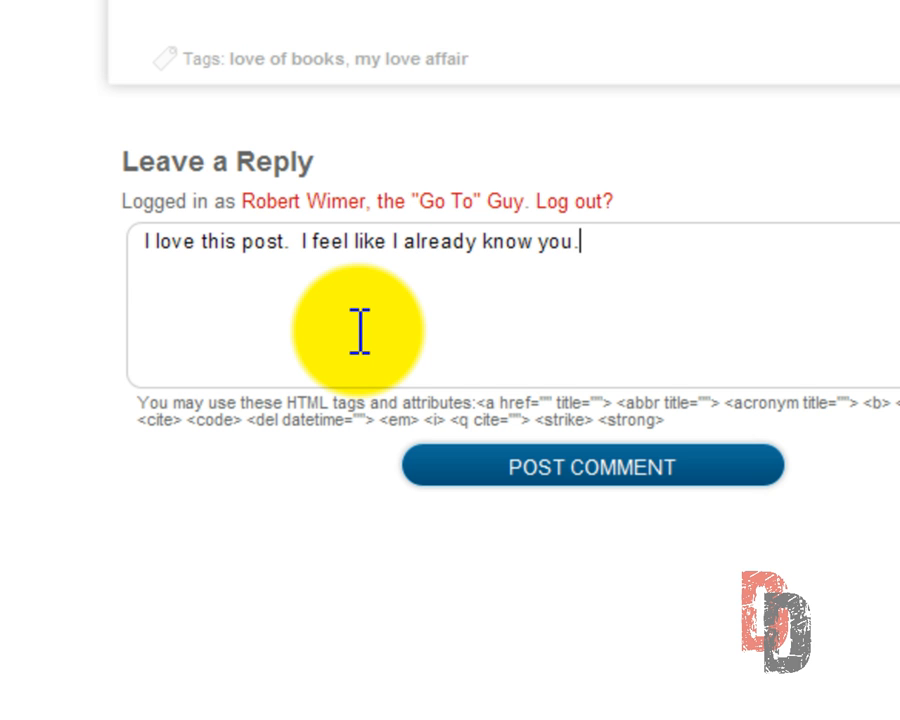
type(".")
left_click(573, 470)
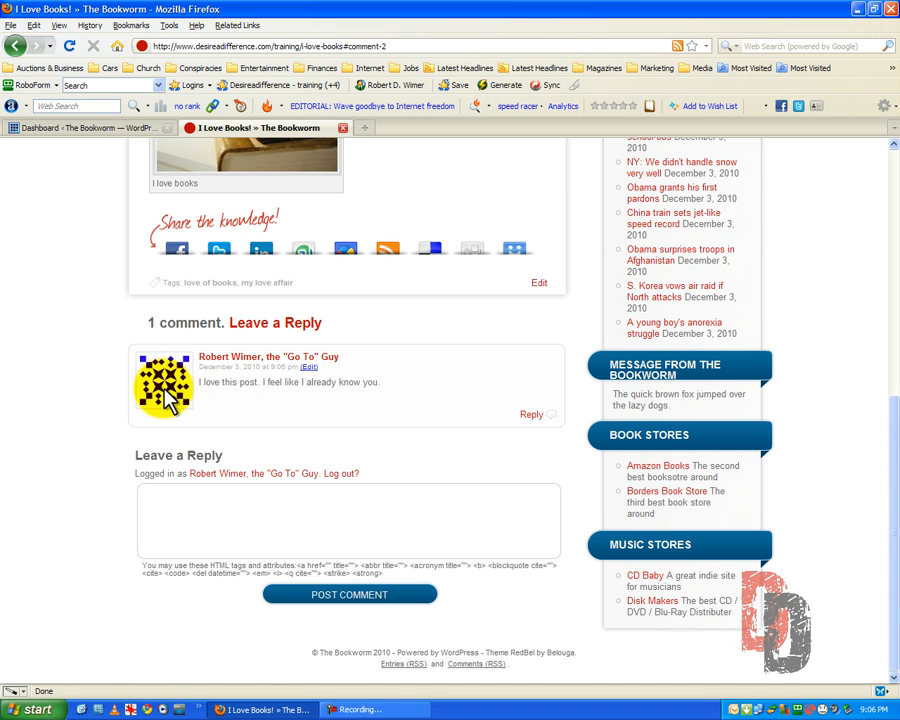
Return to the admin Dashboard, refresh it to check the recent comments, and open the Discussion settings.
scroll(161, 372, "up", 8)
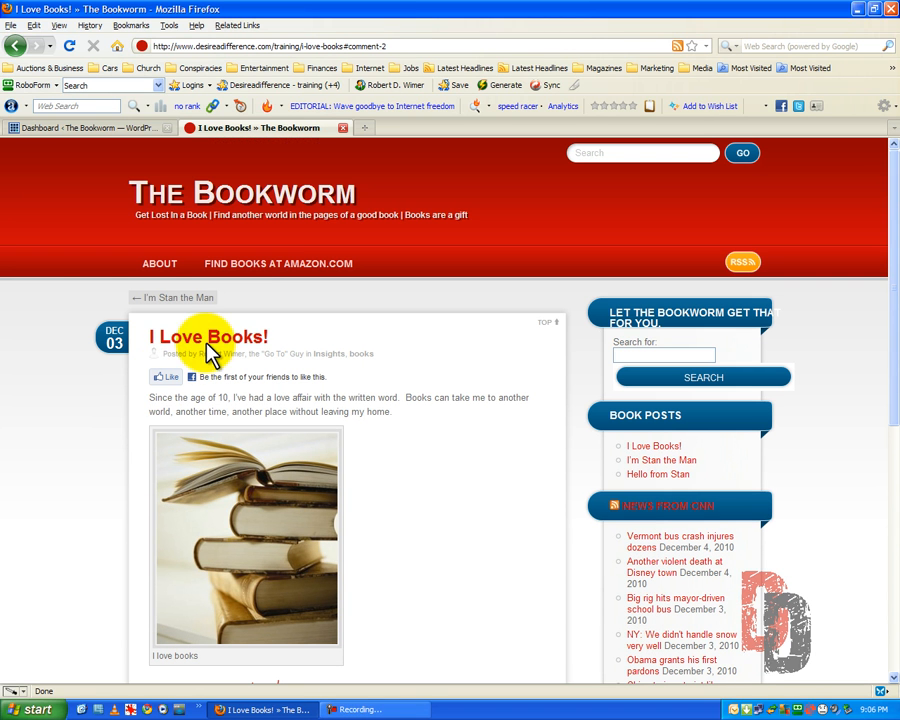
left_click(152, 131)
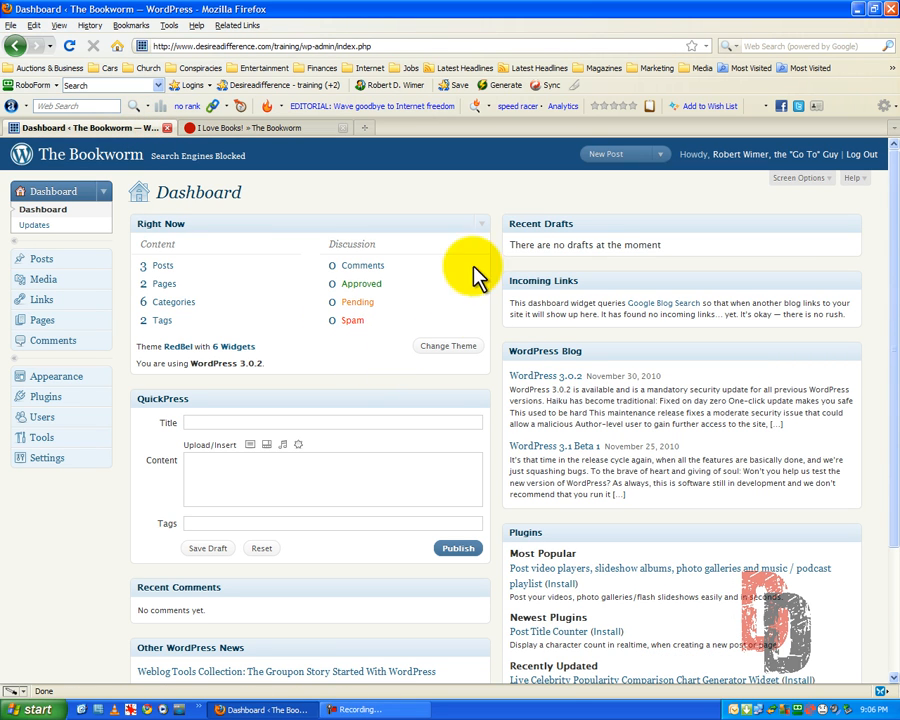
left_click(69, 45)
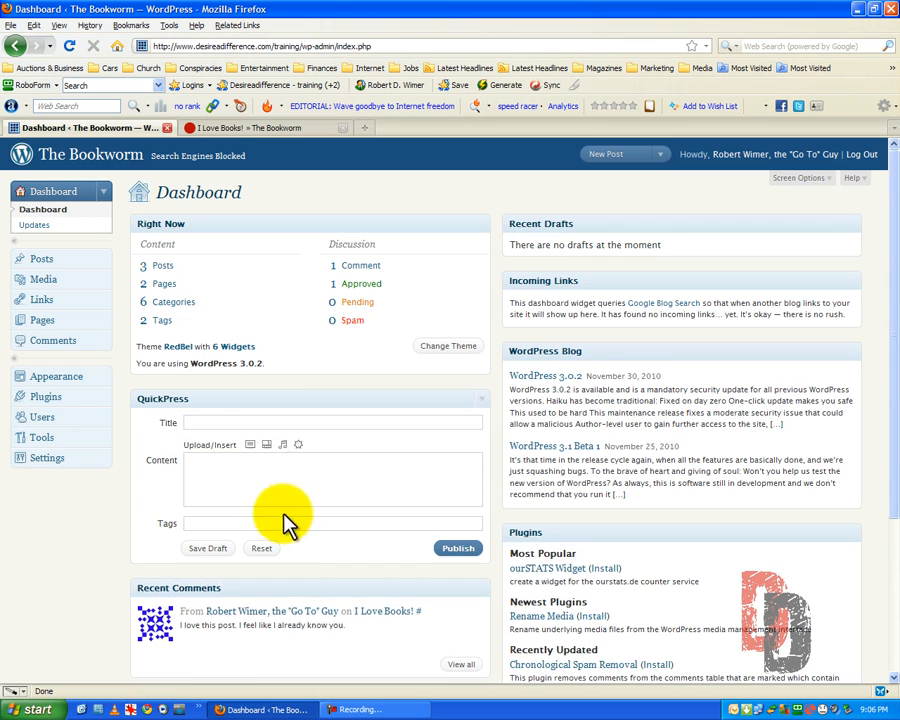
left_click(42, 461)
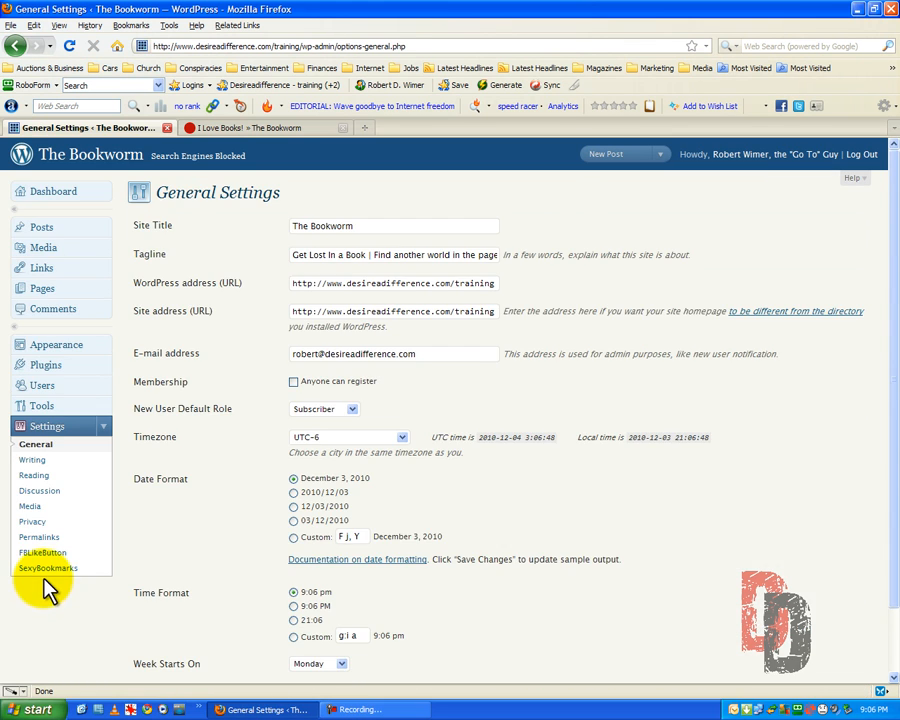
left_click(39, 491)
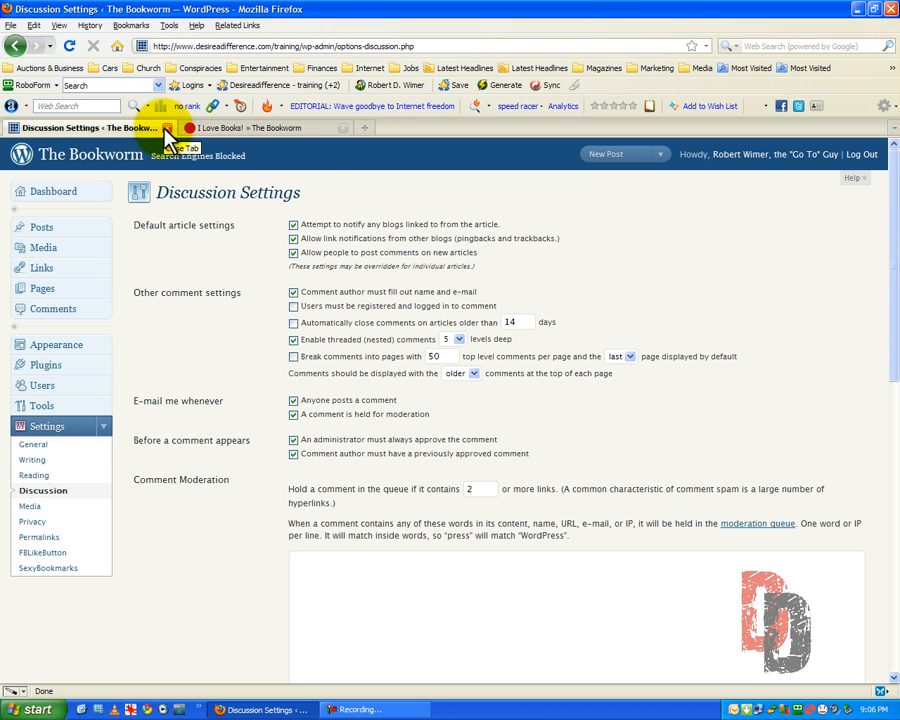
Log out of WordPress, close the "I Love Books!" page, and open the public Bookworm site in a new tab.
left_click(805, 164)
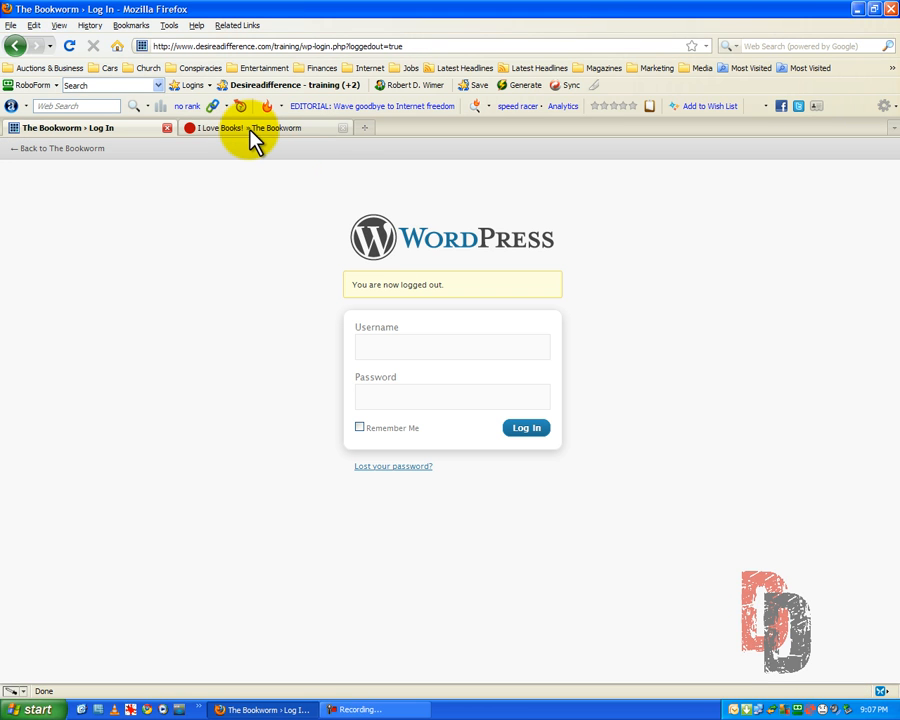
left_click(343, 128)
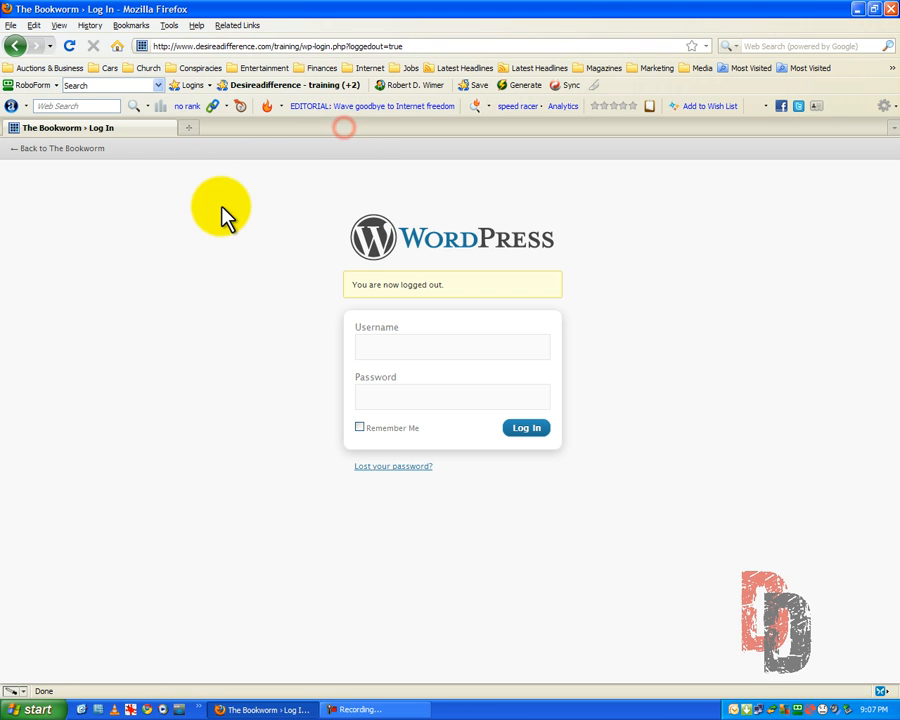
right_click(72, 150)
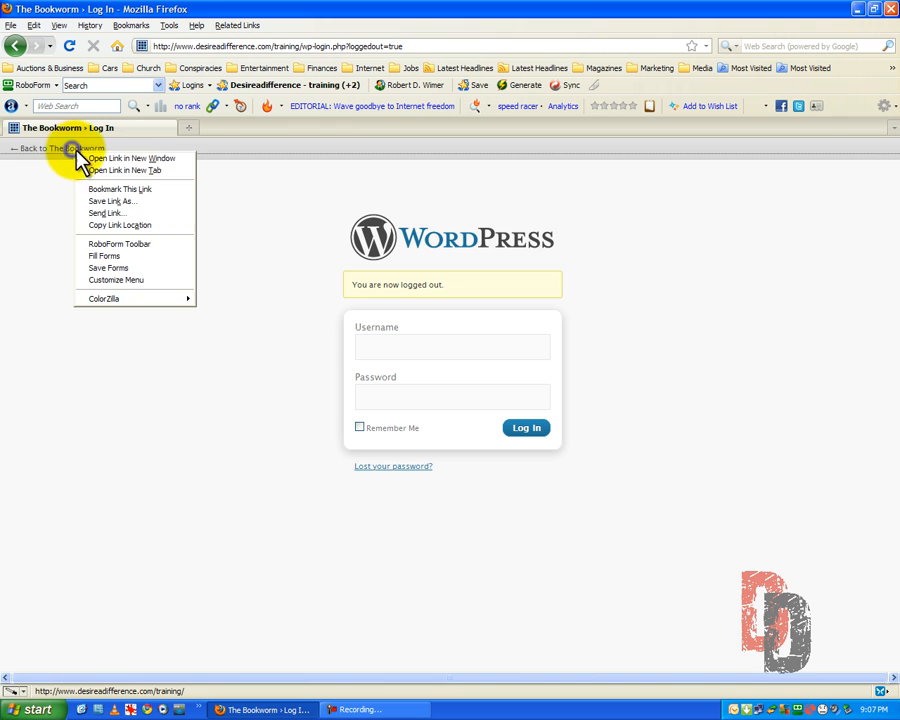
left_click(95, 170)
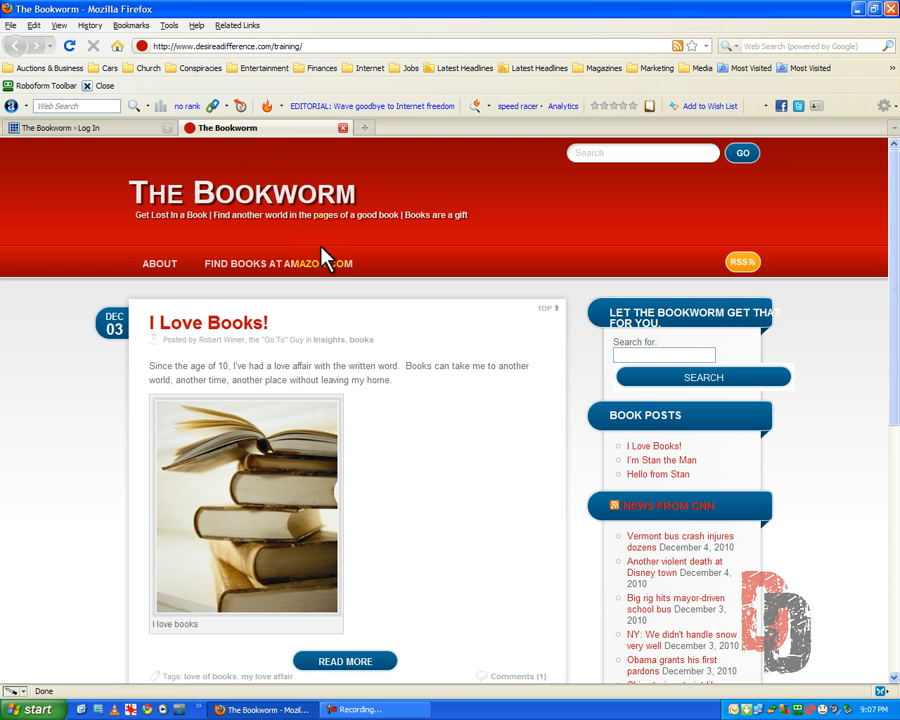
Look over the public home page and open the "I'm Stan the Man" post at its reply form.
scroll(351, 261, "down", 7)
scroll(360, 262, "up", 4)
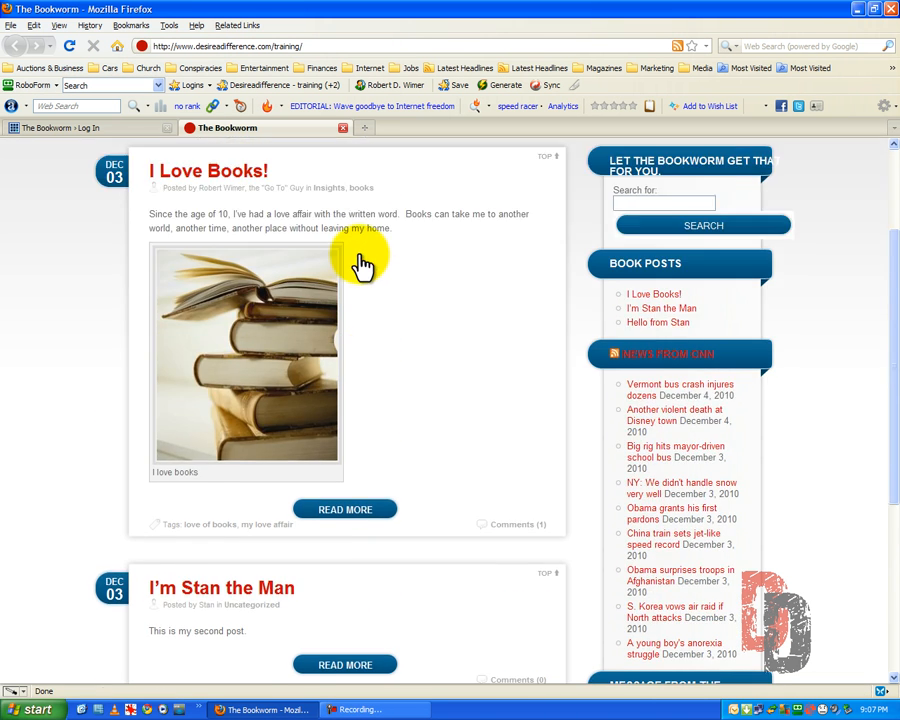
scroll(355, 261, "up", 3)
scroll(350, 259, "down", 7)
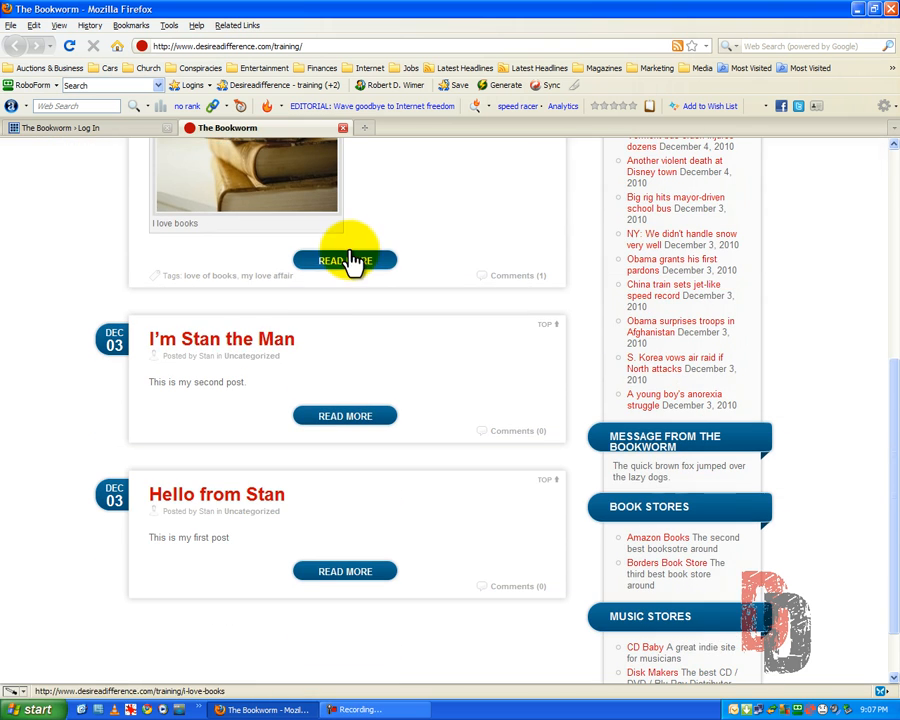
left_click(235, 343)
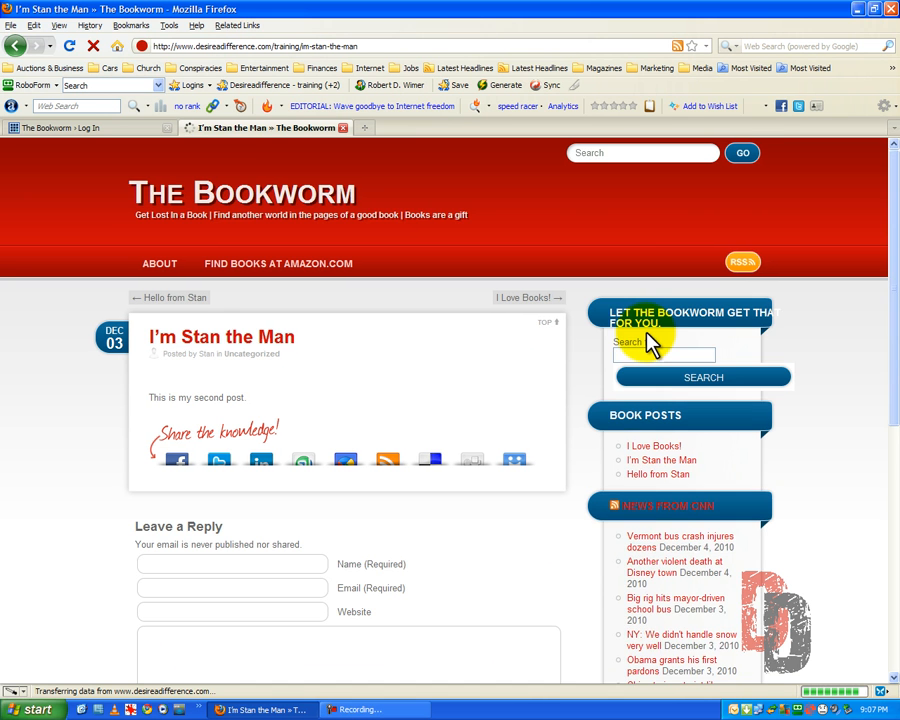
scroll(648, 343, "down", 5)
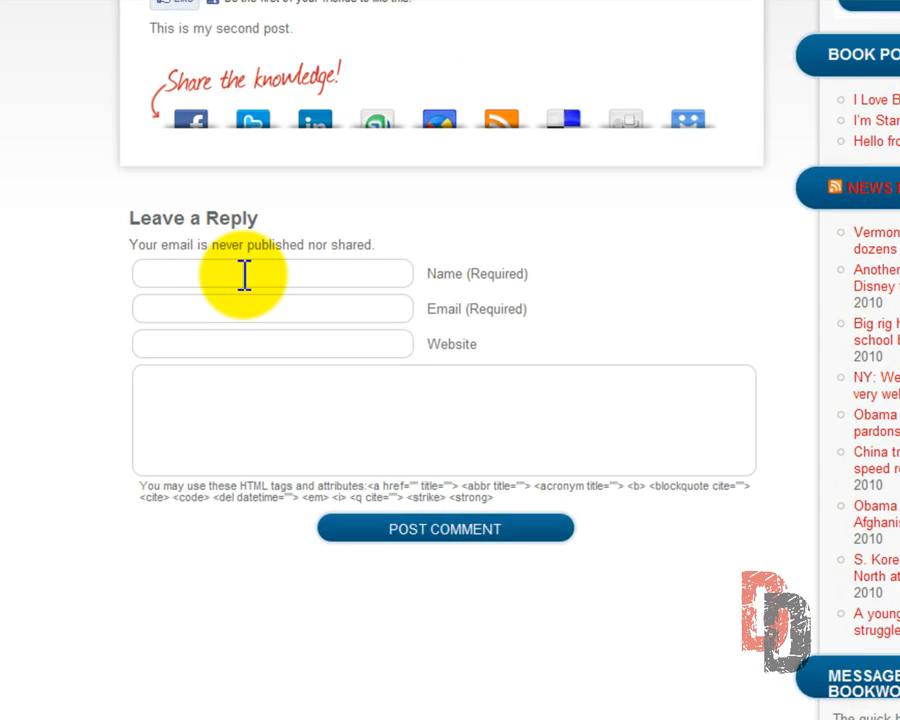
left_click(190, 319)
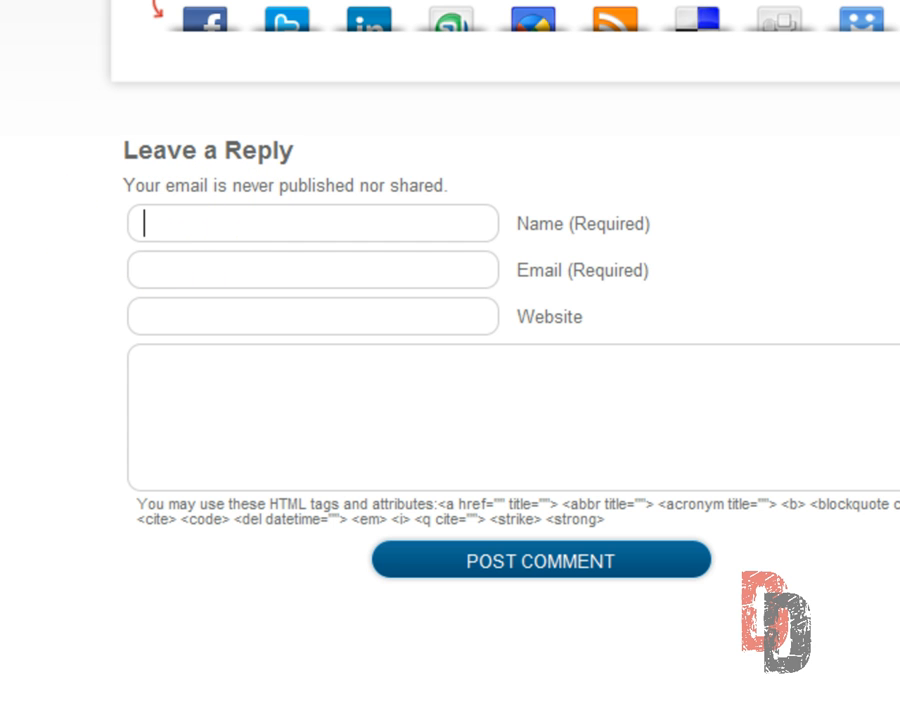
type("Robert")
key("Tab")
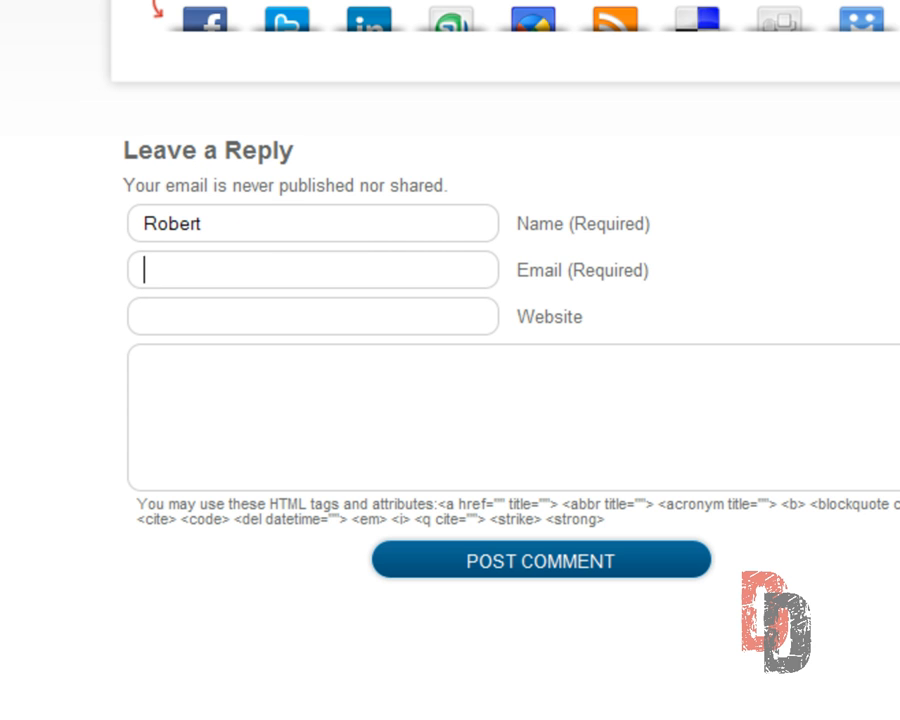
type("nigelum")
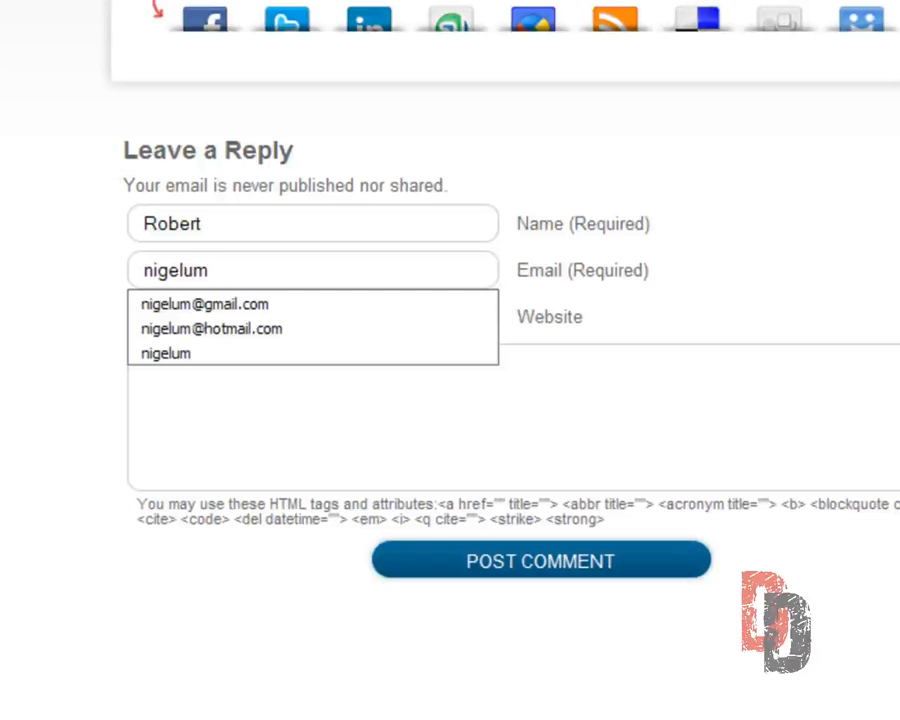
key("Down")
key("Return")
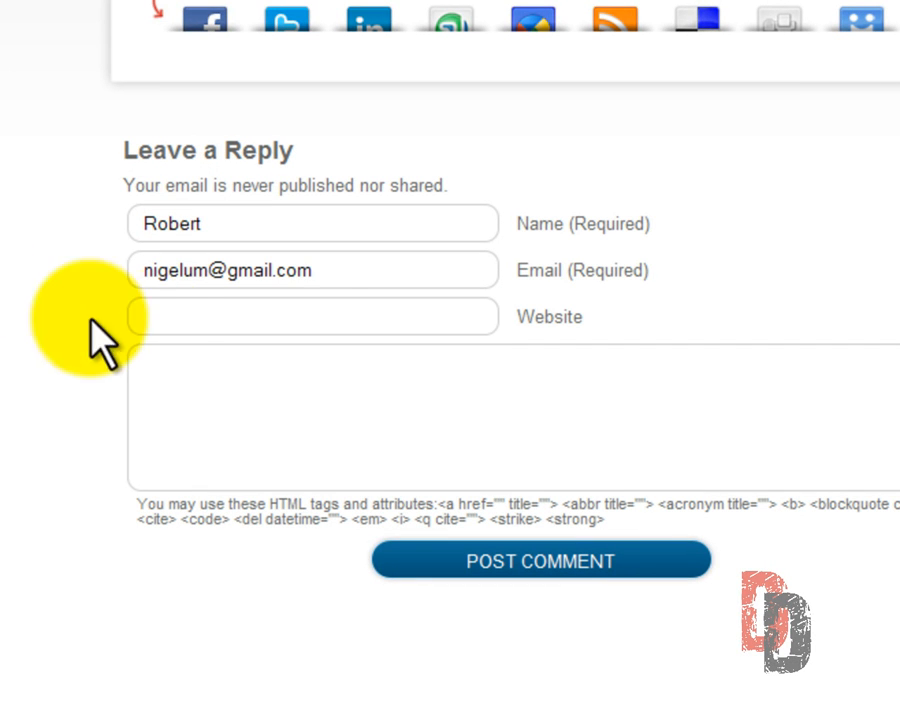
left_click(268, 314)
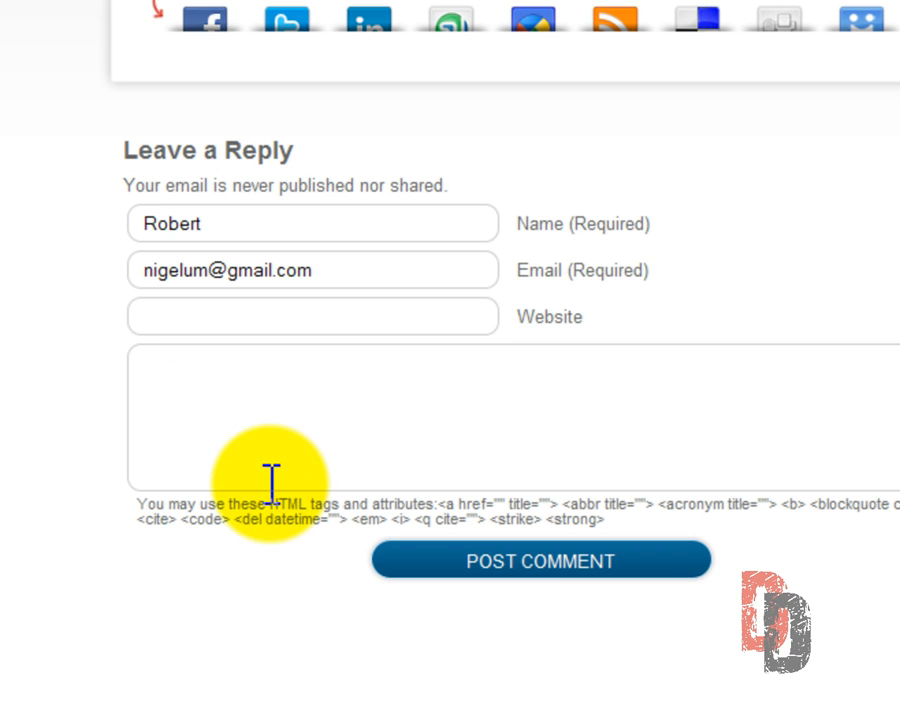
type("http")
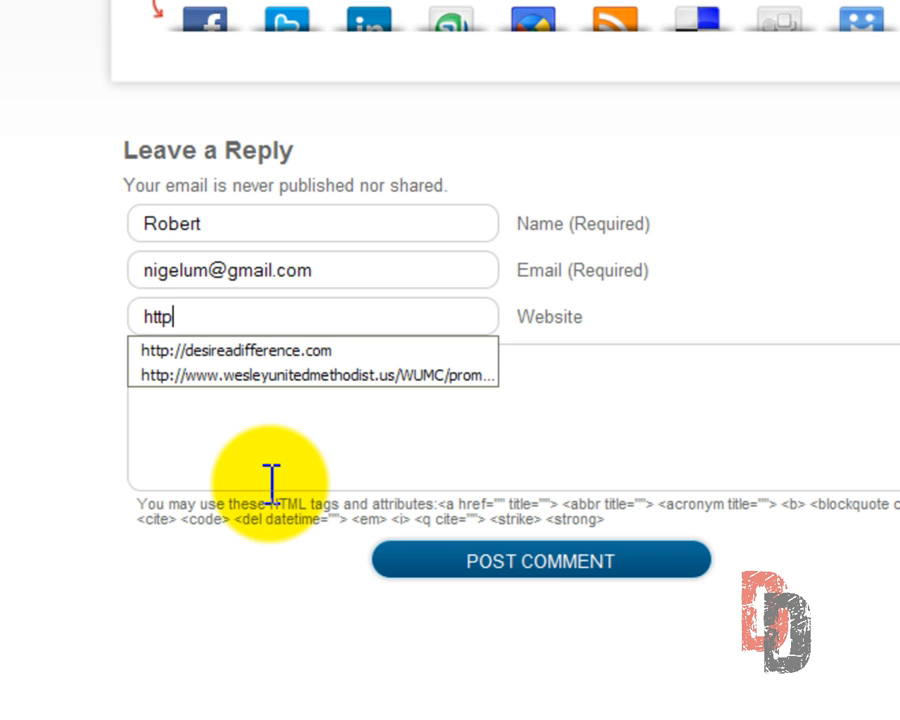
type("://noname.com")
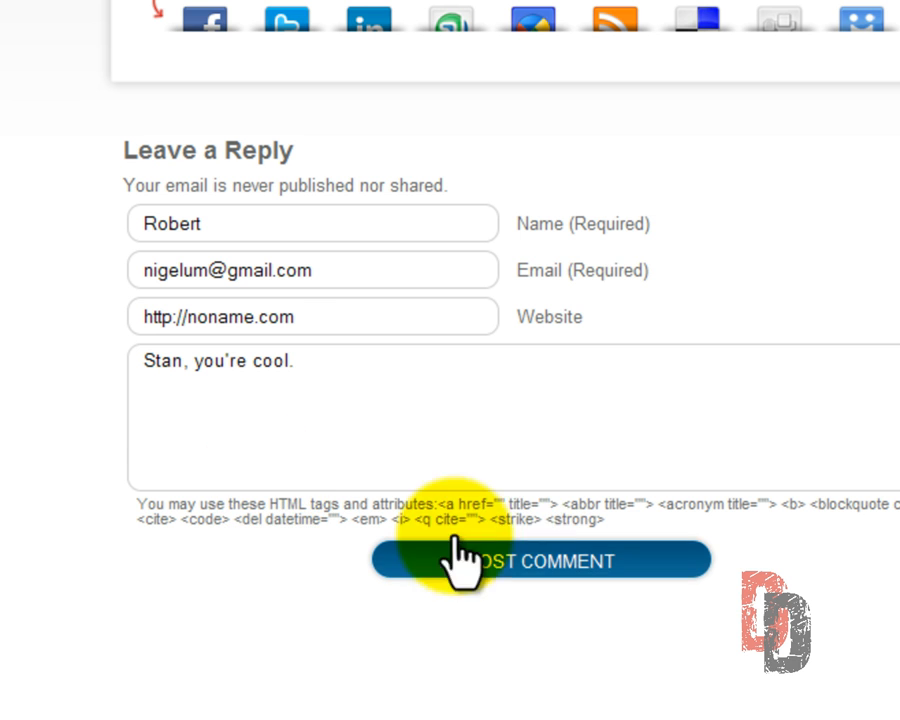
left_click(586, 560)
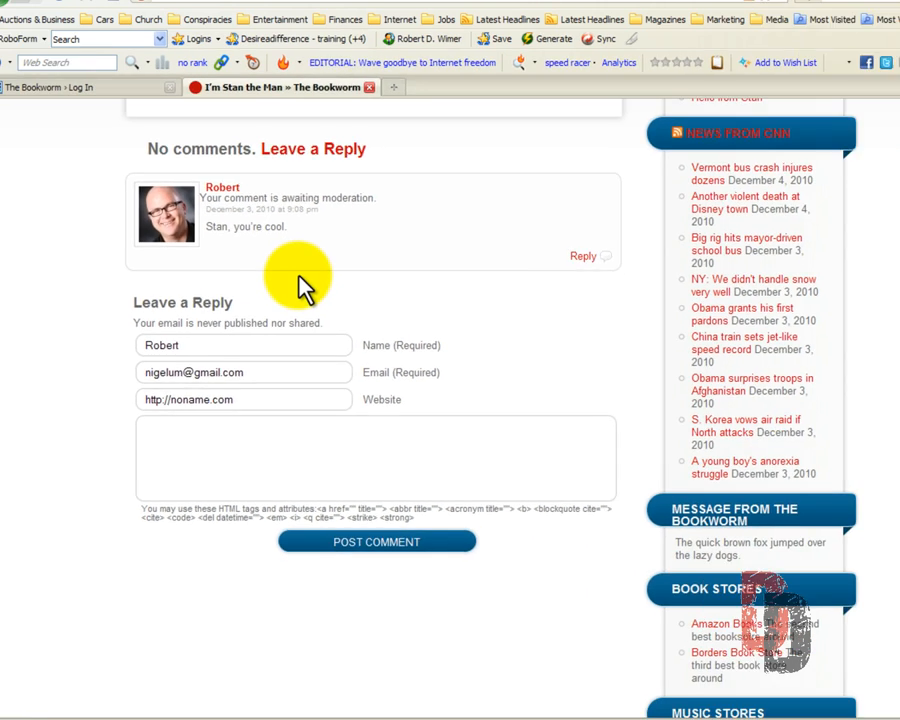
Return to the WordPress login page and log in with the username and password saved as "Desireadifference - training".
scroll(417, 162, "up", 5)
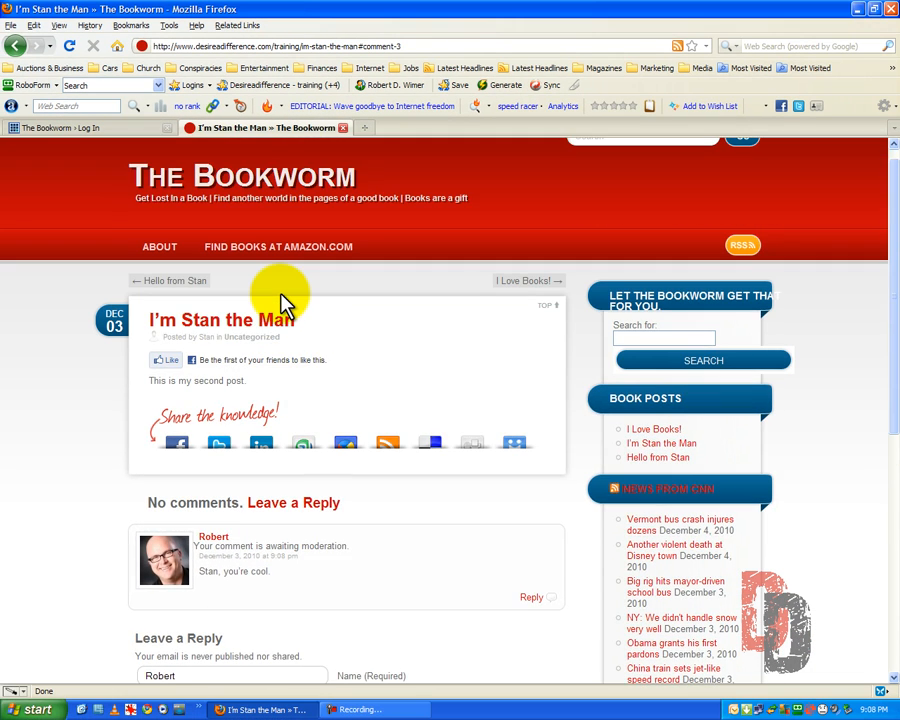
scroll(271, 305, "up", 1)
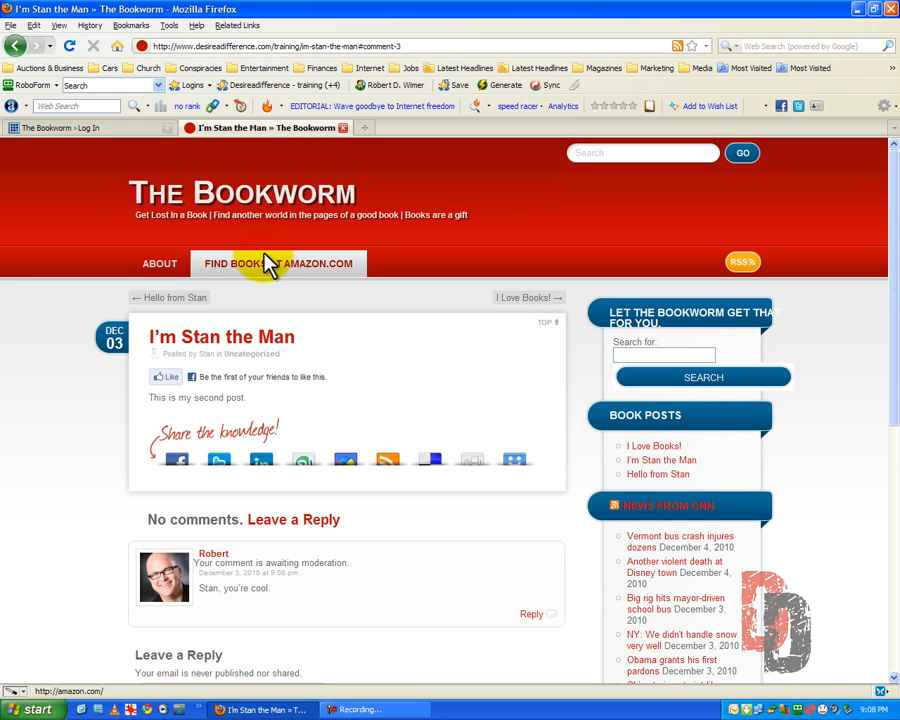
left_click(137, 131)
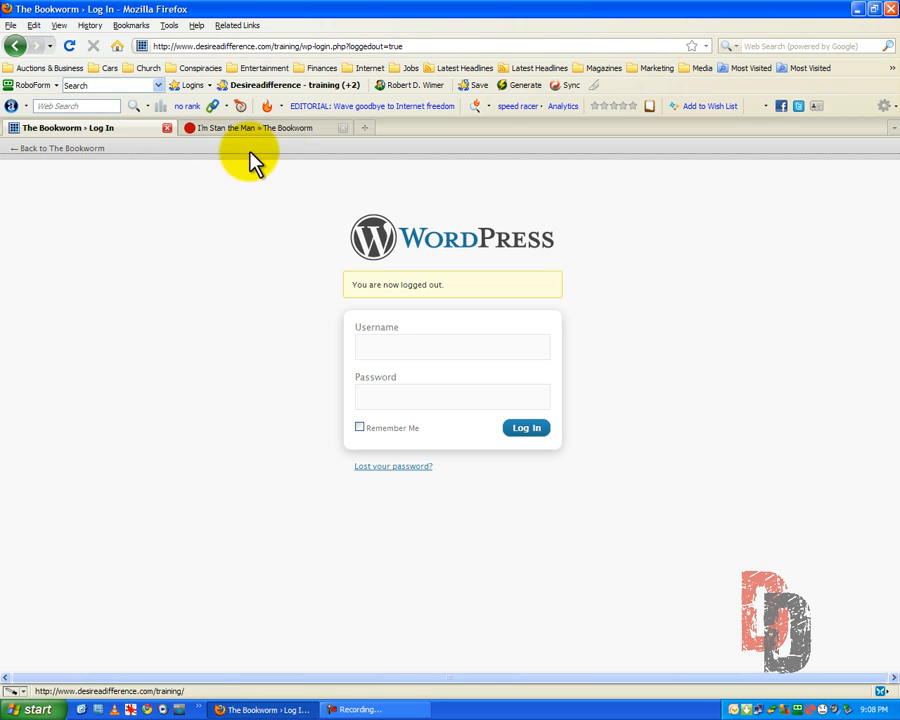
left_click(271, 86)
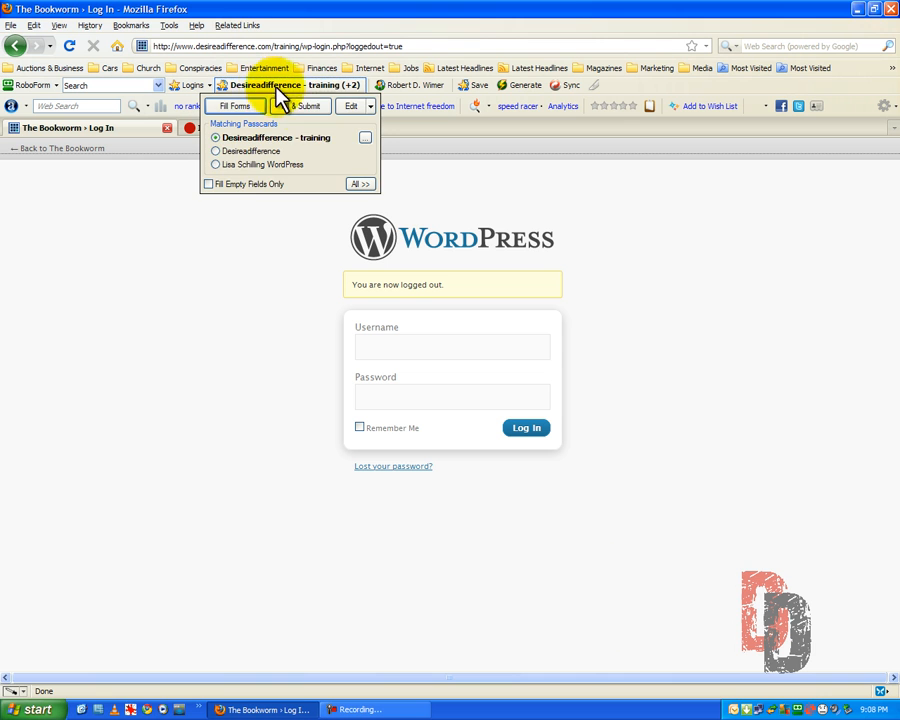
left_click(303, 106)
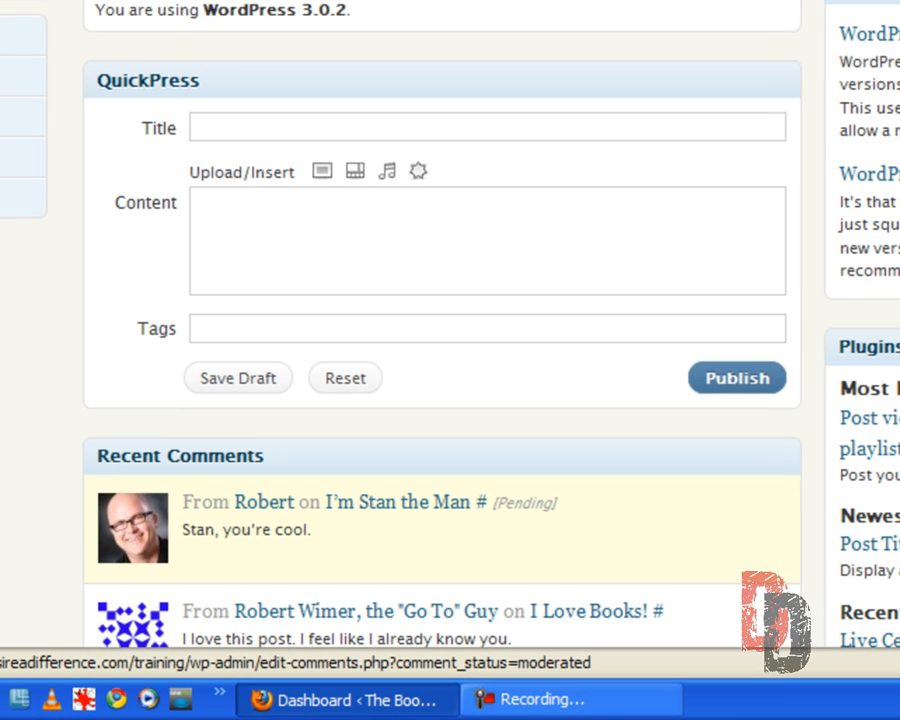
Open the pending "Stan, you're cool." comment for editing from the Dashboard's recent comments and select its text.
scroll(396, 96, "down", 8)
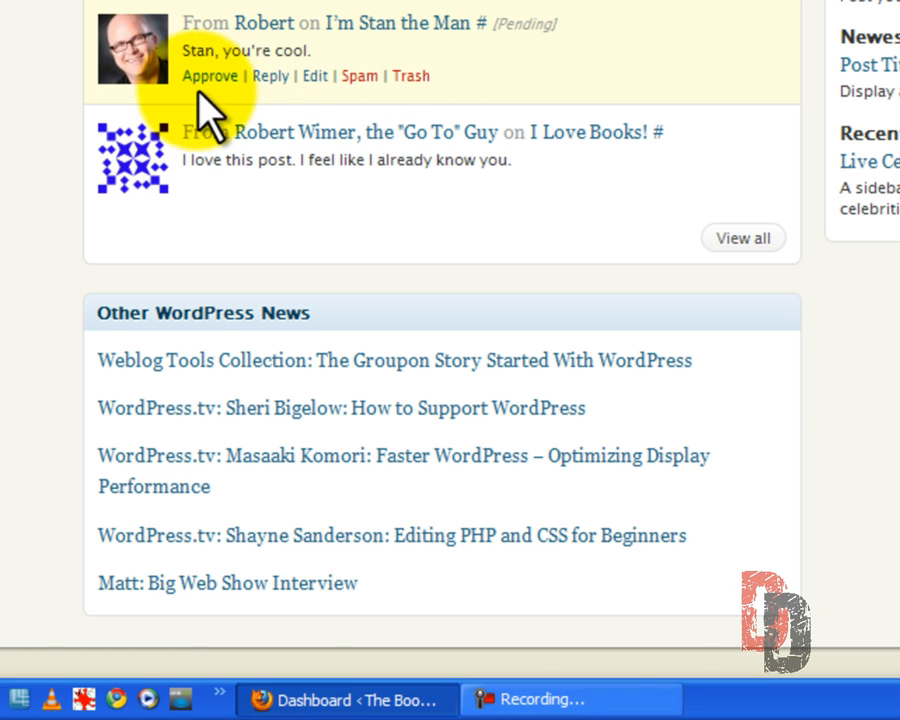
left_click(314, 77)
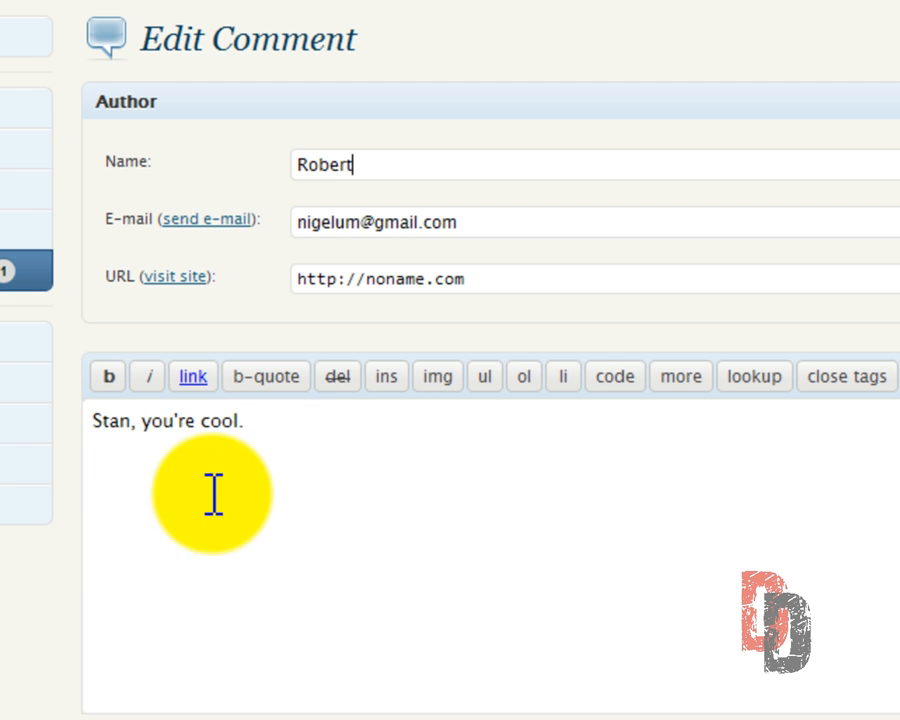
left_click_drag(281, 426, 88, 446)
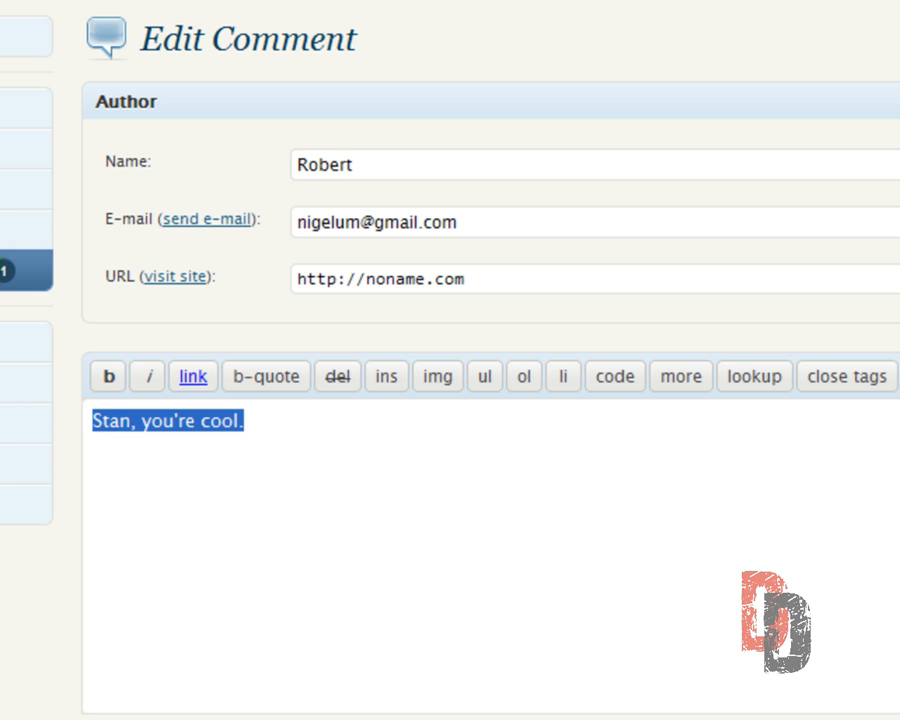
Open the Comments list and approve the pending "Stan, you're cool." comment.
left_click(3, 272)
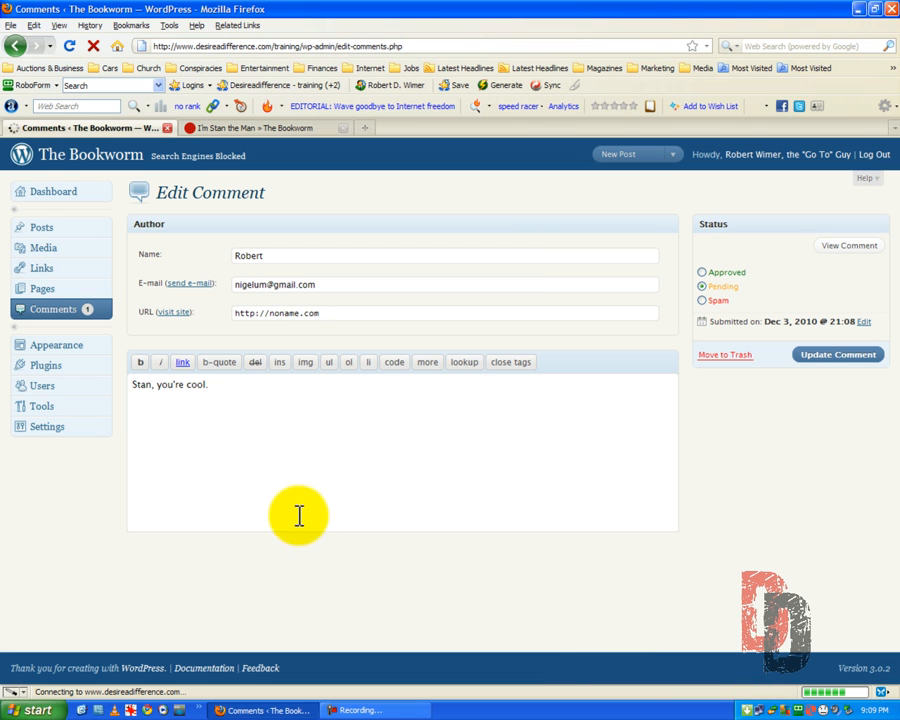
left_click(48, 310)
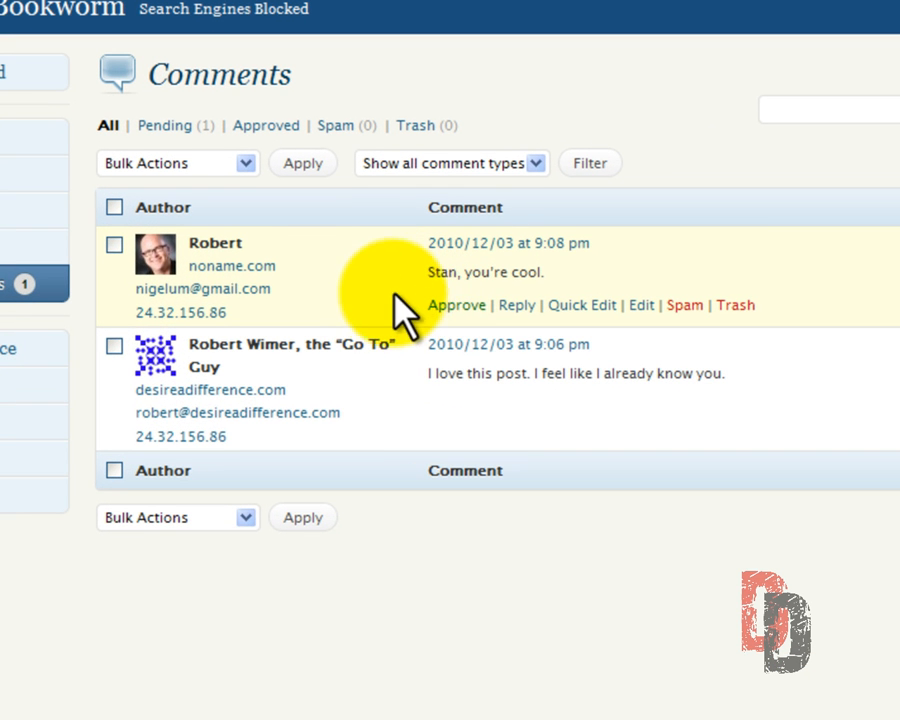
left_click(456, 304)
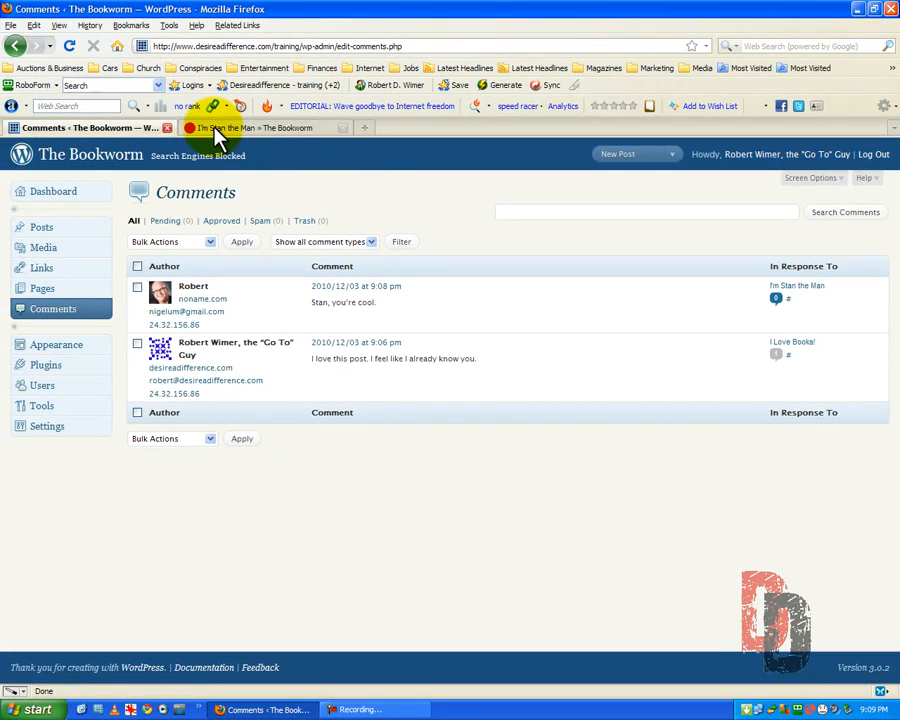
Reload the public "I'm Stan the Man" post and check its comment section.
left_click(214, 43)
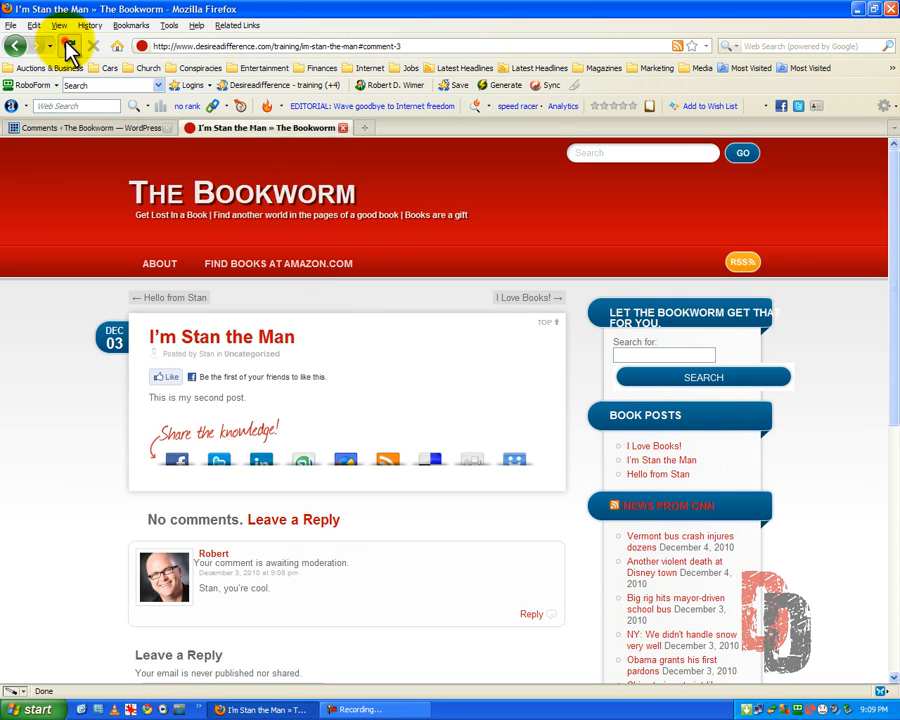
left_click(69, 46)
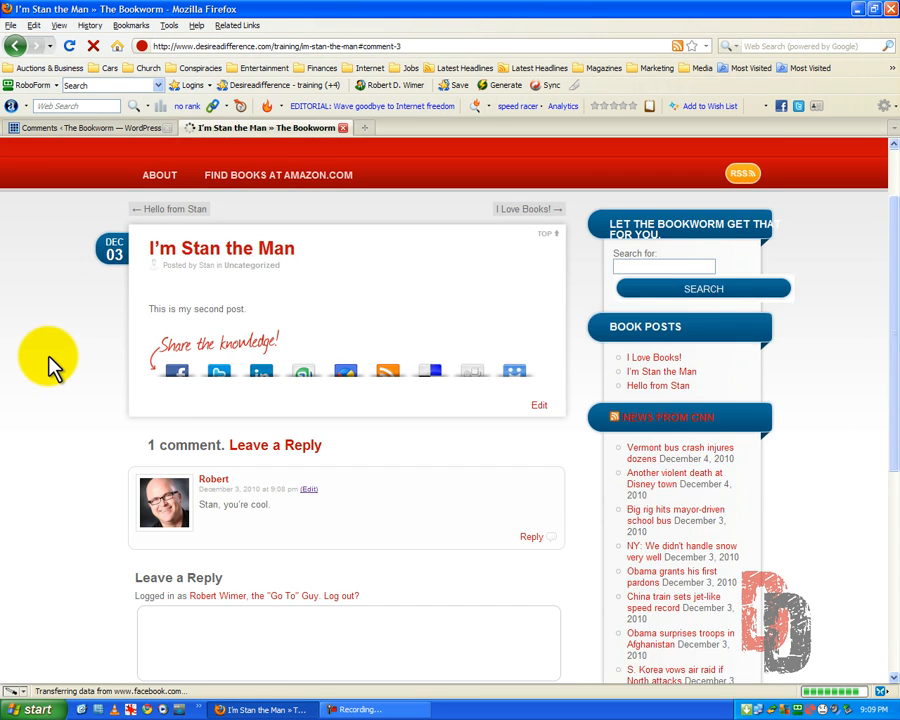
scroll(46, 354, "up", 3)
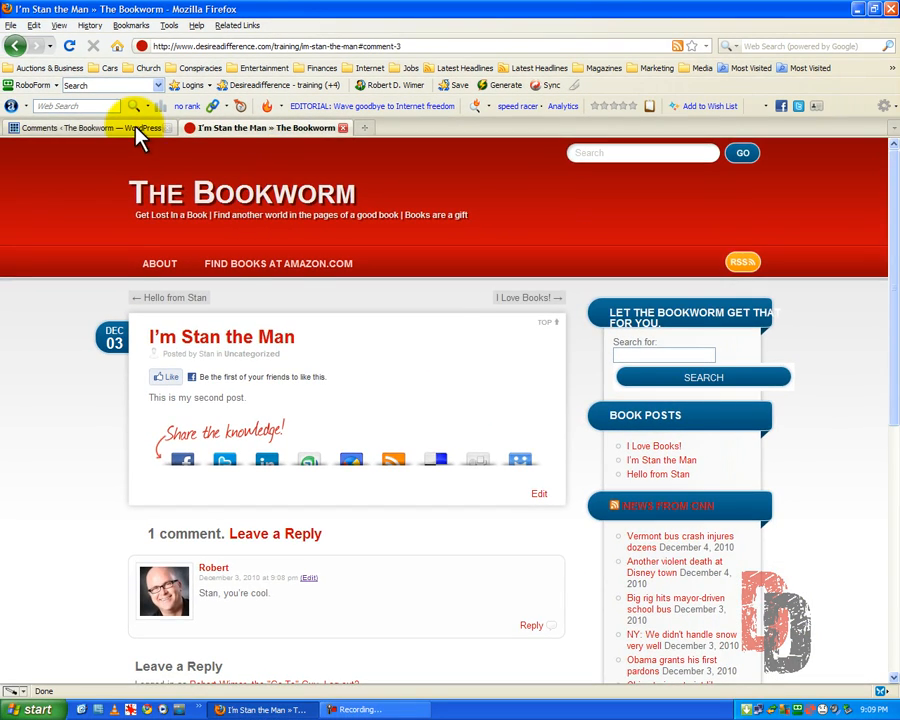
Return from the public post to the admin Comments list and log out of WordPress.
left_click(140, 129)
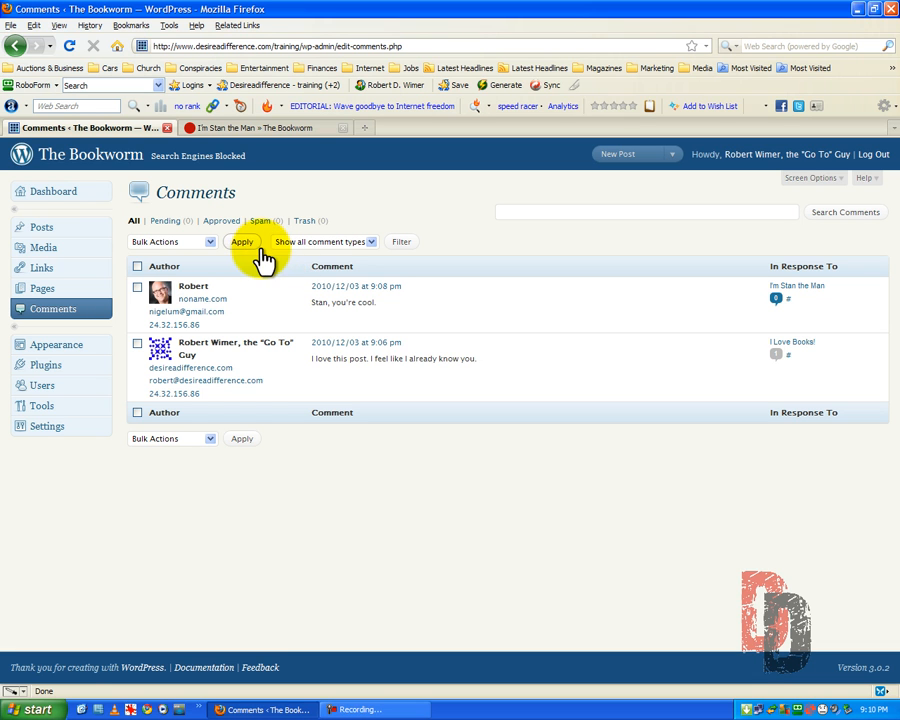
left_click(212, 137)
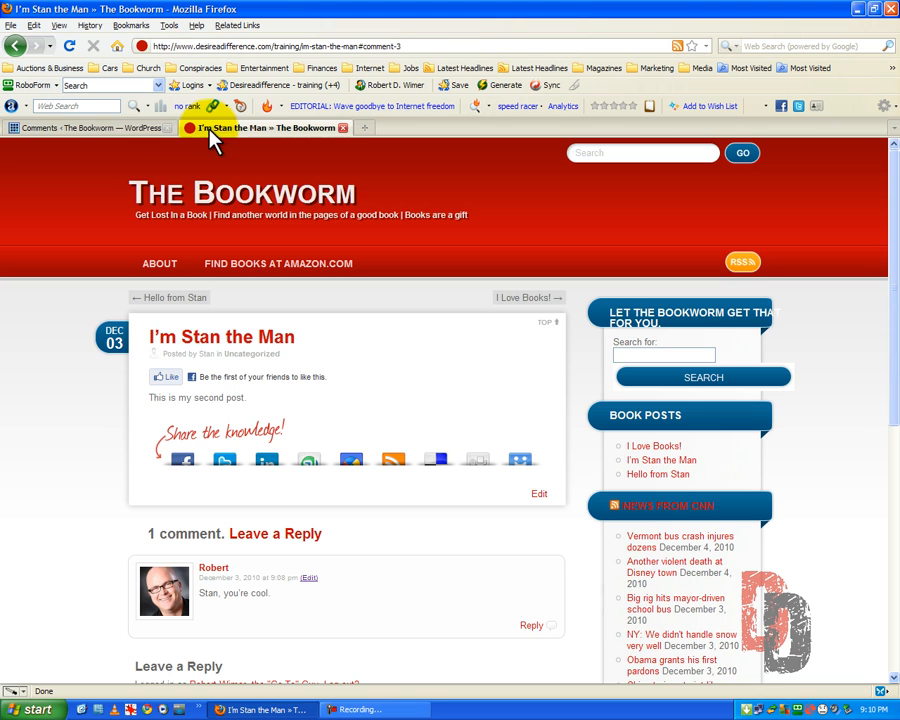
left_click(136, 129)
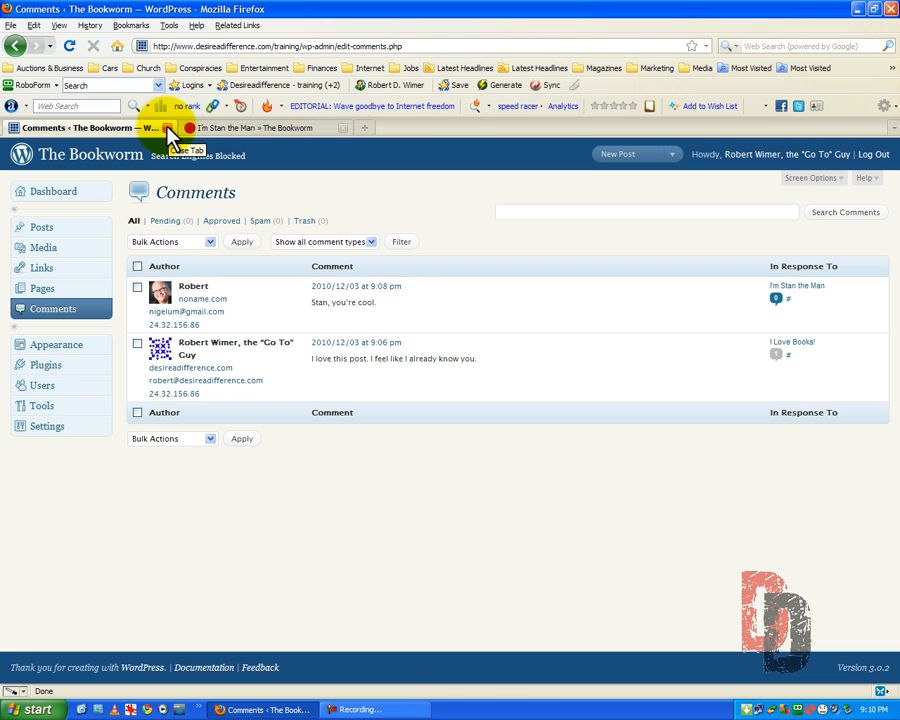
left_click(873, 154)
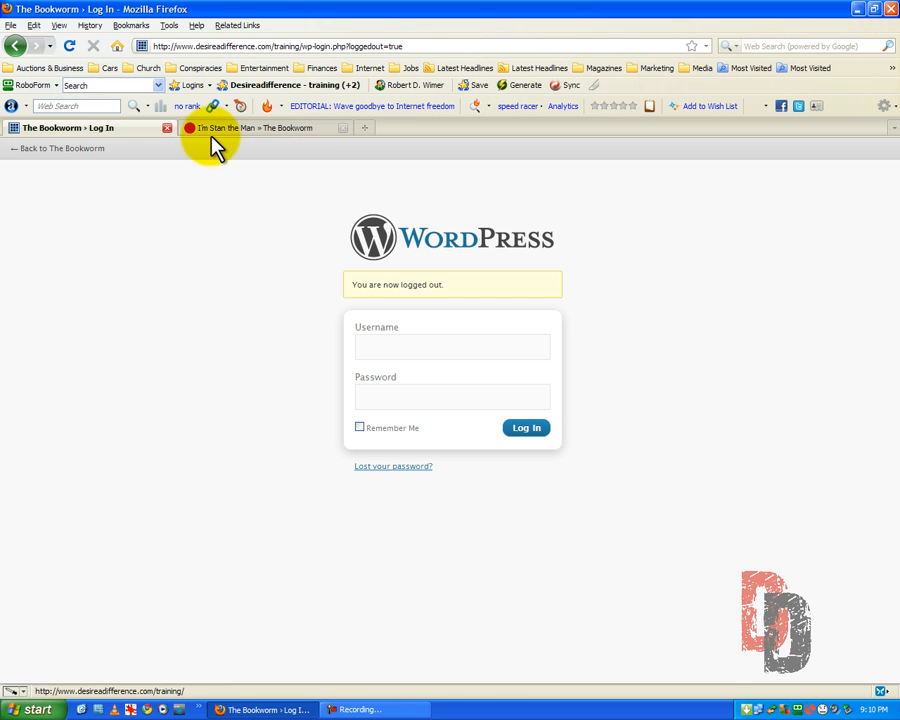
Go to the public blog's home page and open the "I Love Books!" post at its reply form.
left_click(215, 130)
left_click(237, 207)
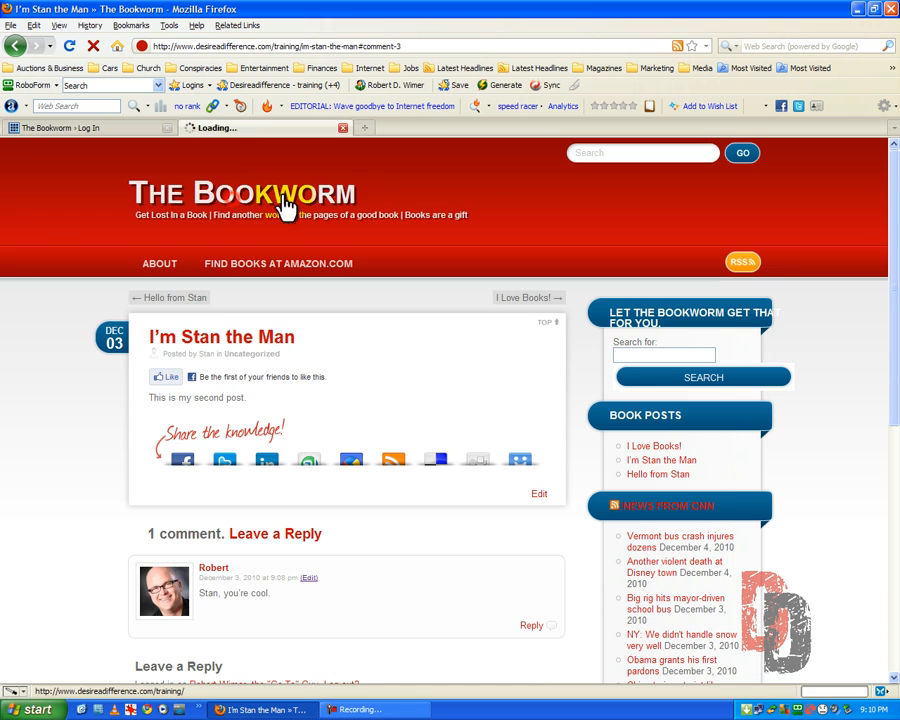
scroll(468, 201, "down", 3)
scroll(472, 205, "up", 3)
left_click(236, 328)
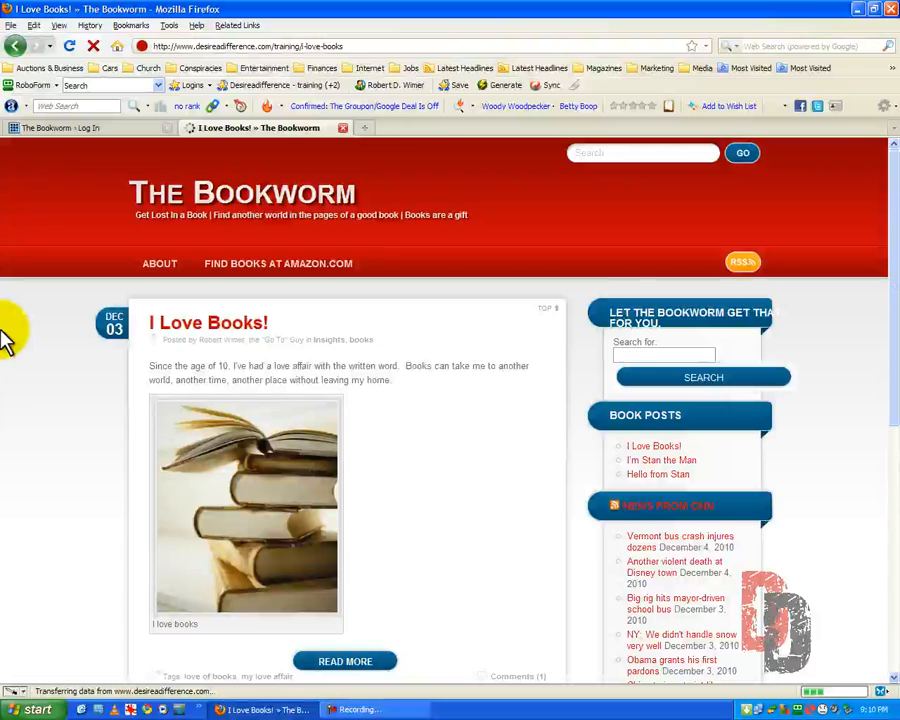
scroll(10, 336, "down", 7)
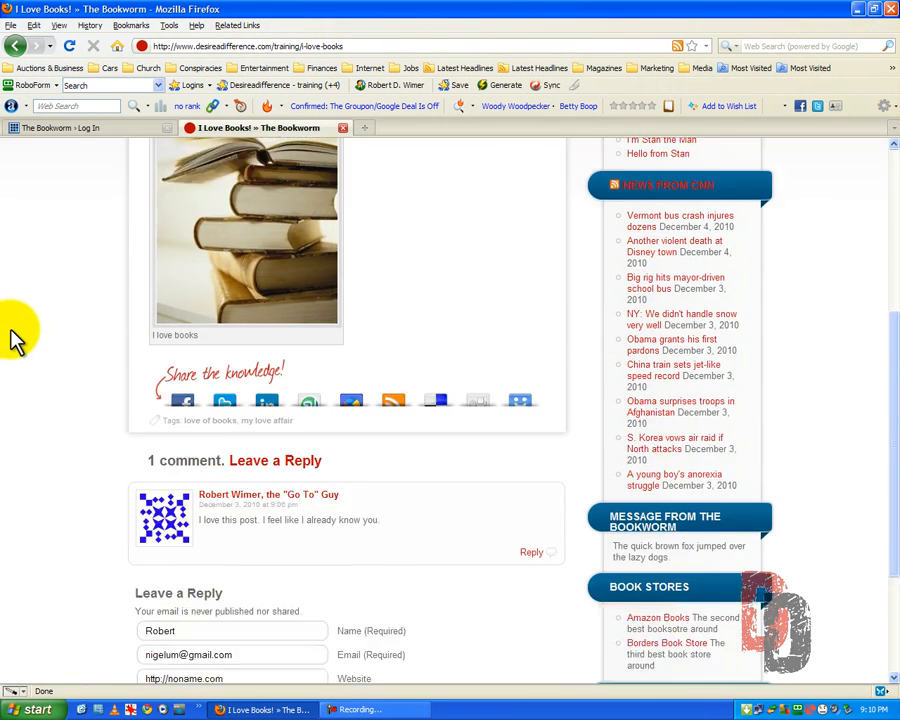
scroll(18, 332, "down", 3)
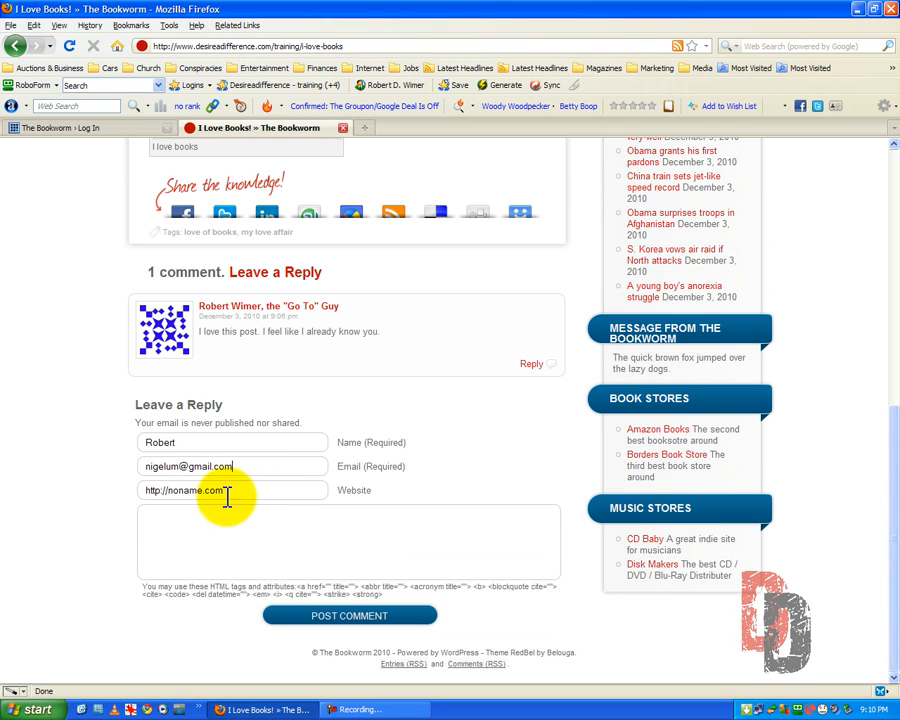
left_click(157, 515)
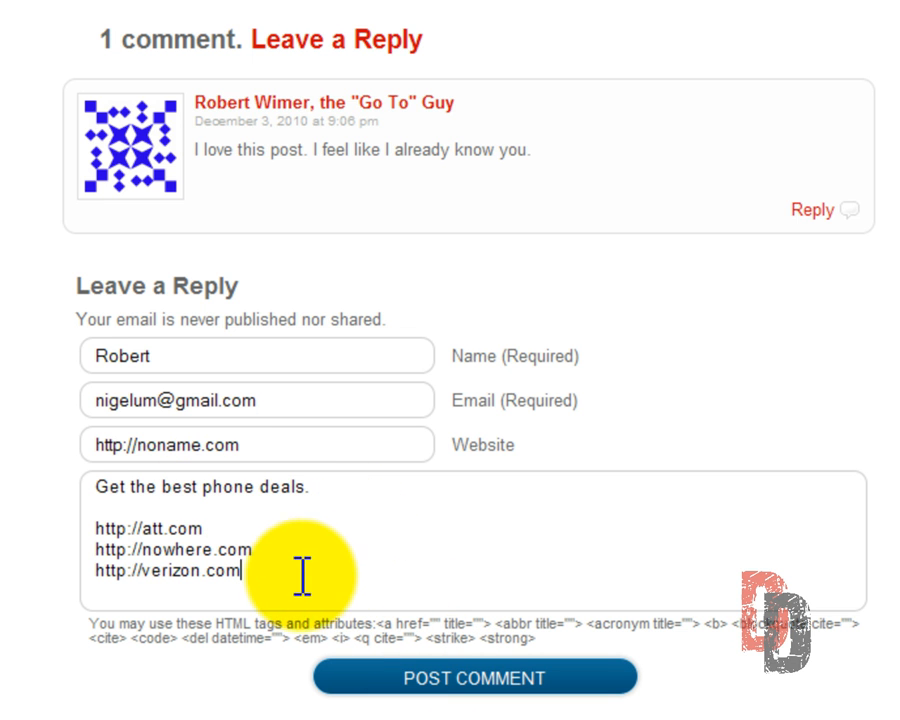
left_click_drag(275, 571, 96, 518)
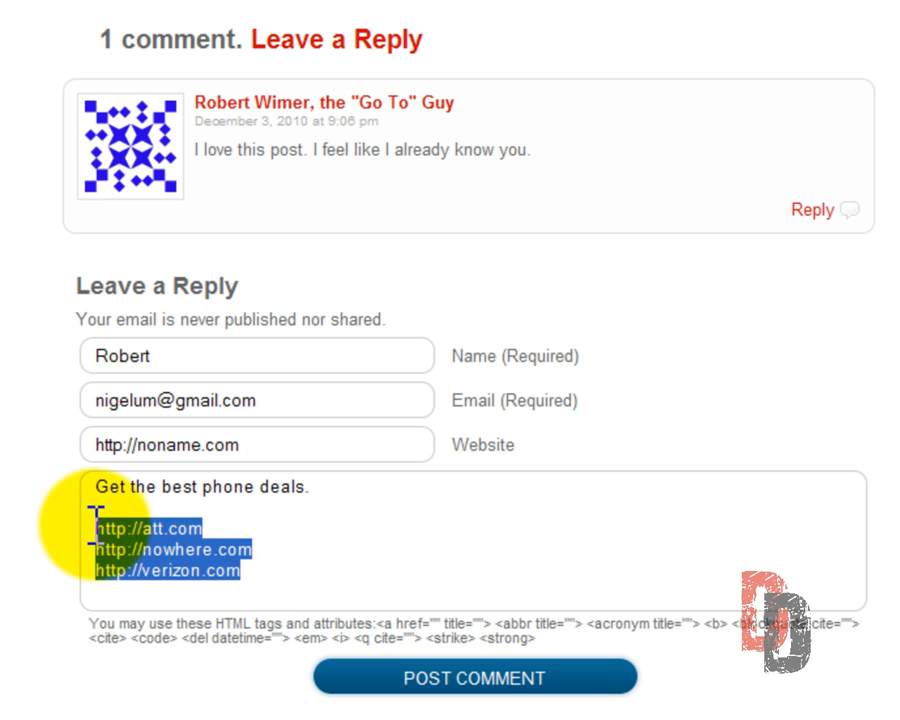
left_click(322, 527)
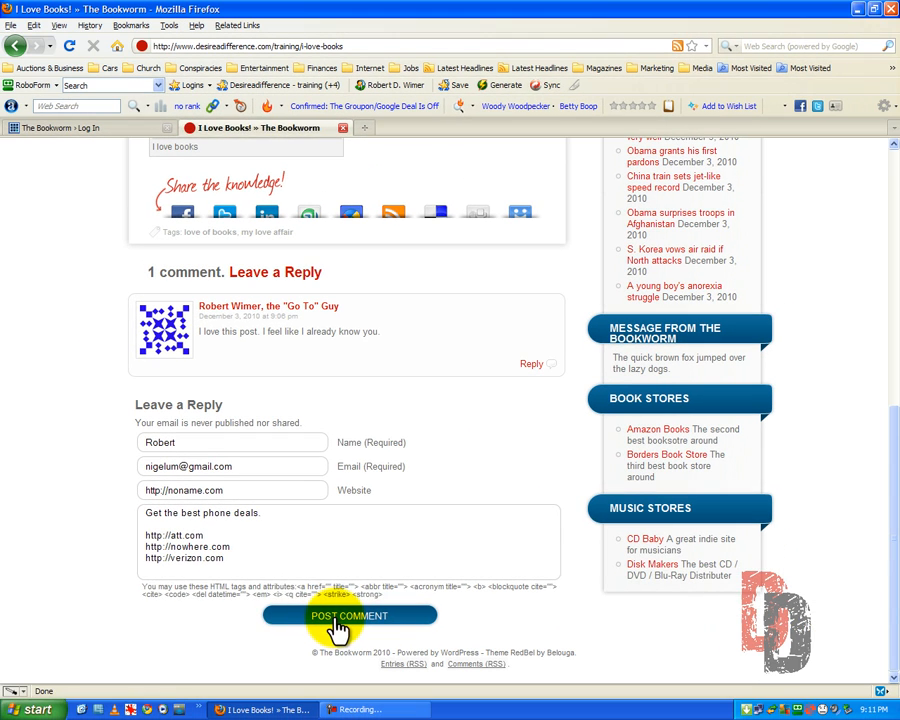
left_click(417, 678)
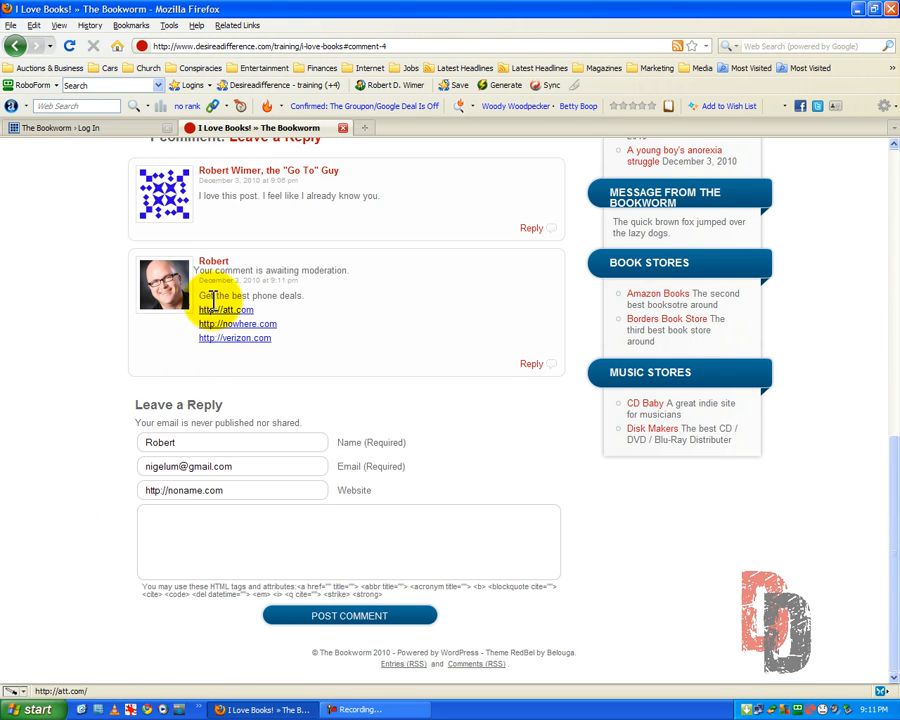
Log back in to WordPress with the username and password saved as "Desireadifference - training" and open the pending comments list.
scroll(395, 380, "up", 5)
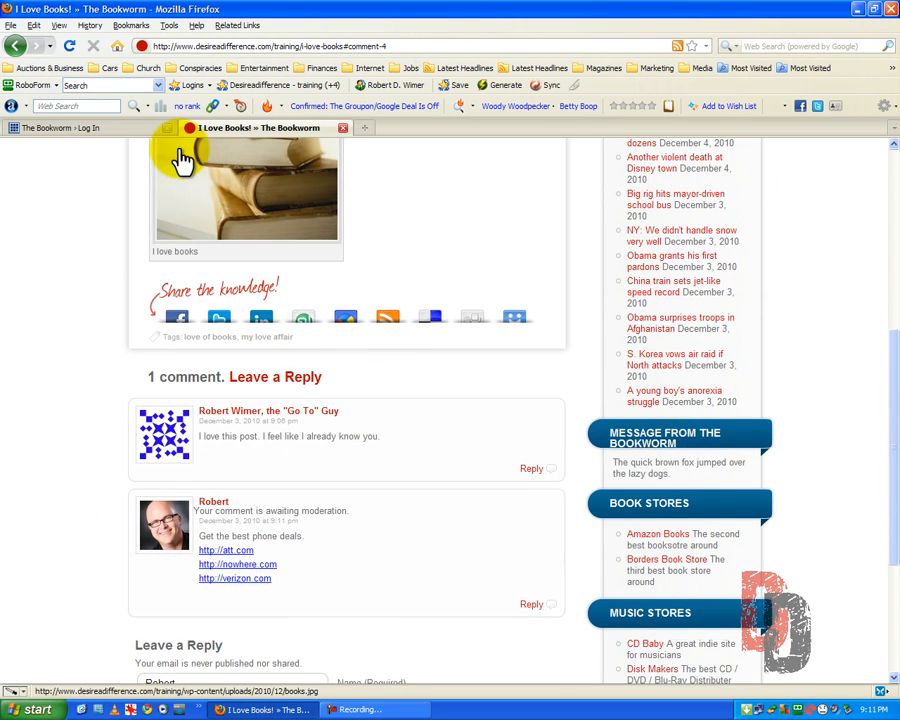
left_click(135, 130)
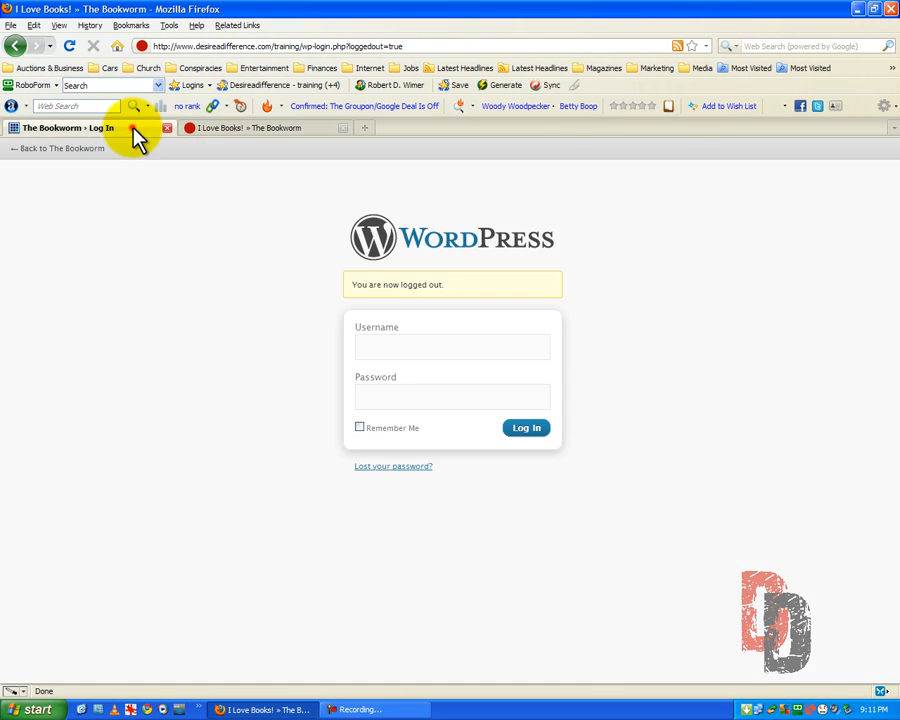
left_click(294, 86)
left_click(300, 106)
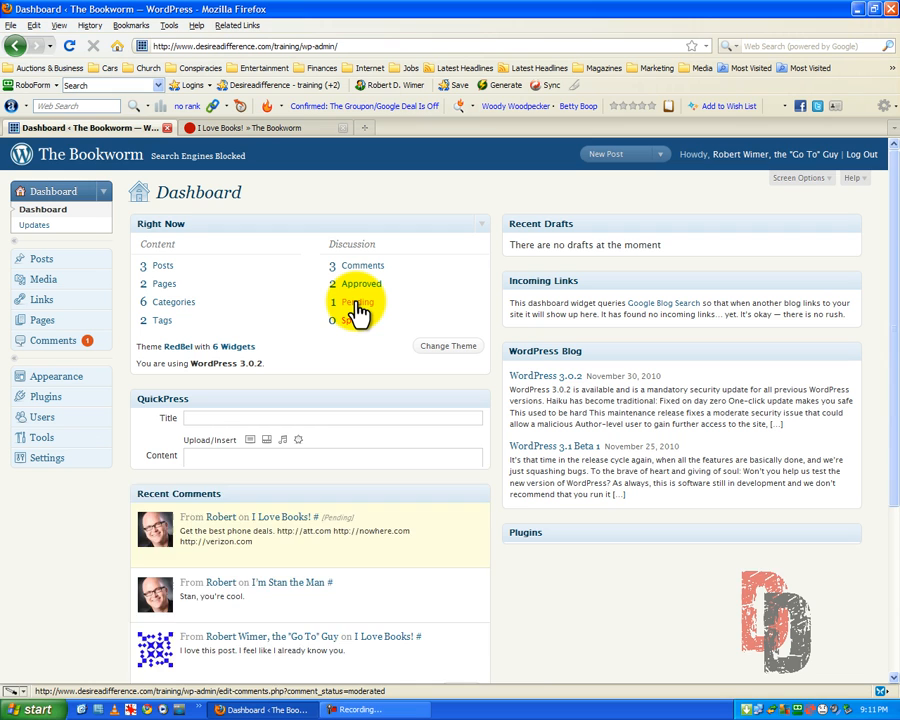
left_click(357, 302)
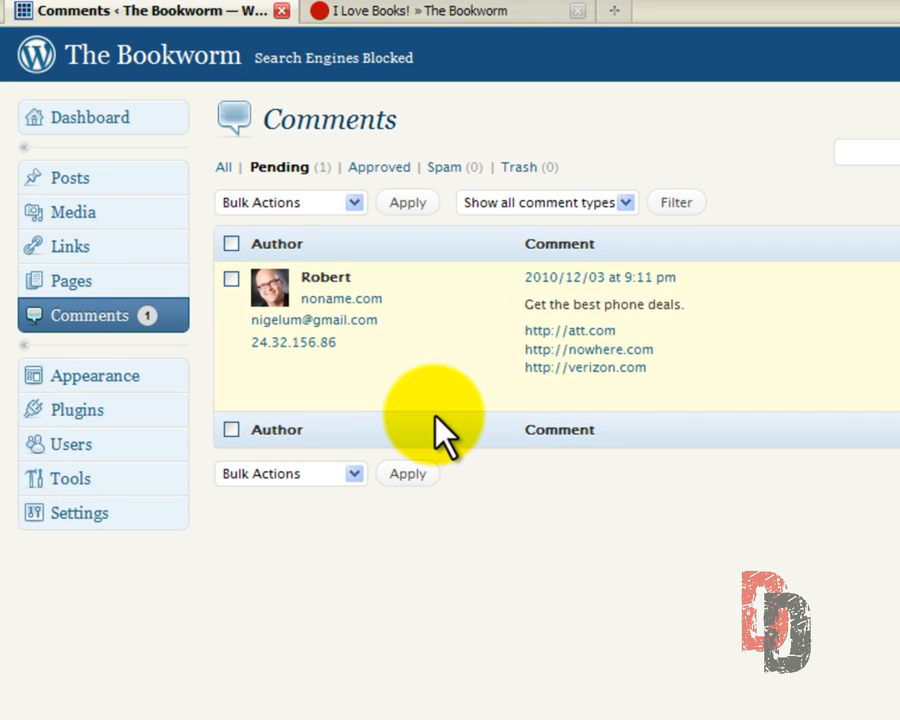
mouse_move(288, 322)
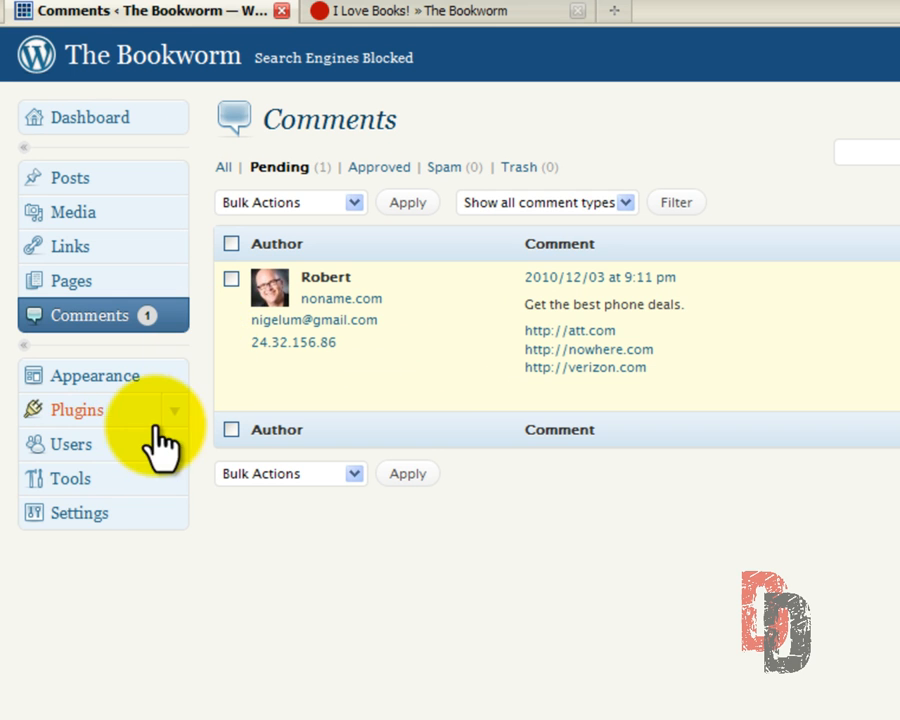
In the Discussion settings, hold comments in the queue if they contain 1 or more links, and save the changes.
left_click(66, 514)
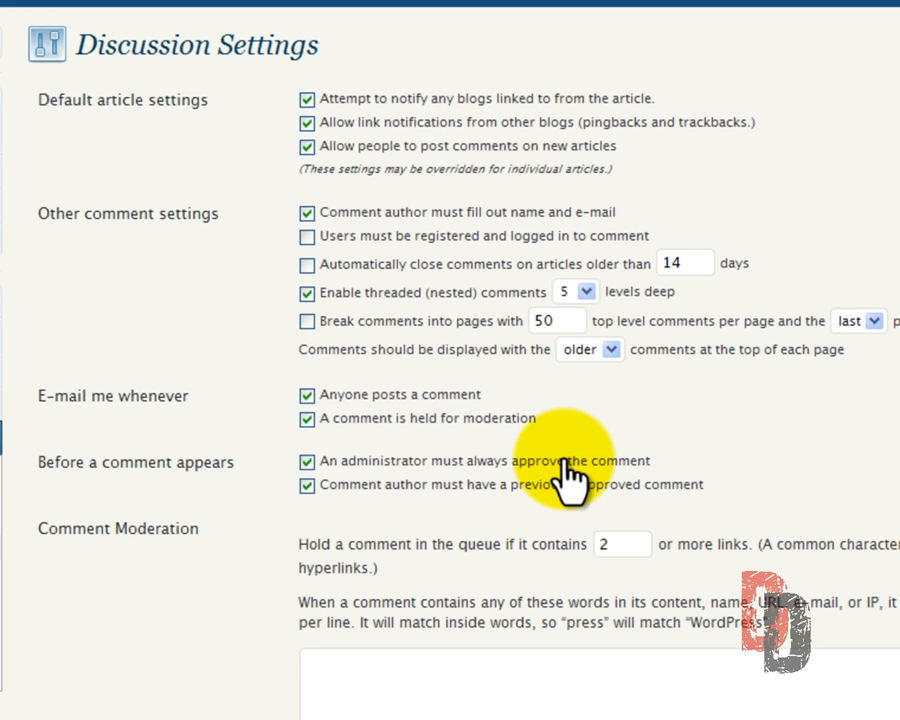
scroll(537, 500, "down", 5)
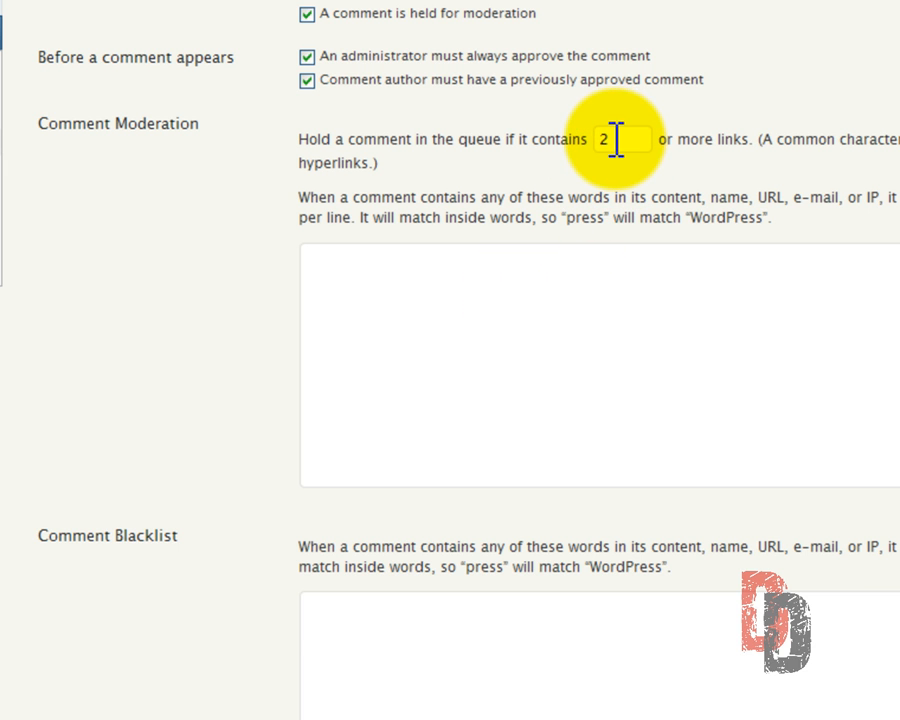
left_click_drag(616, 140, 578, 141)
type("1")
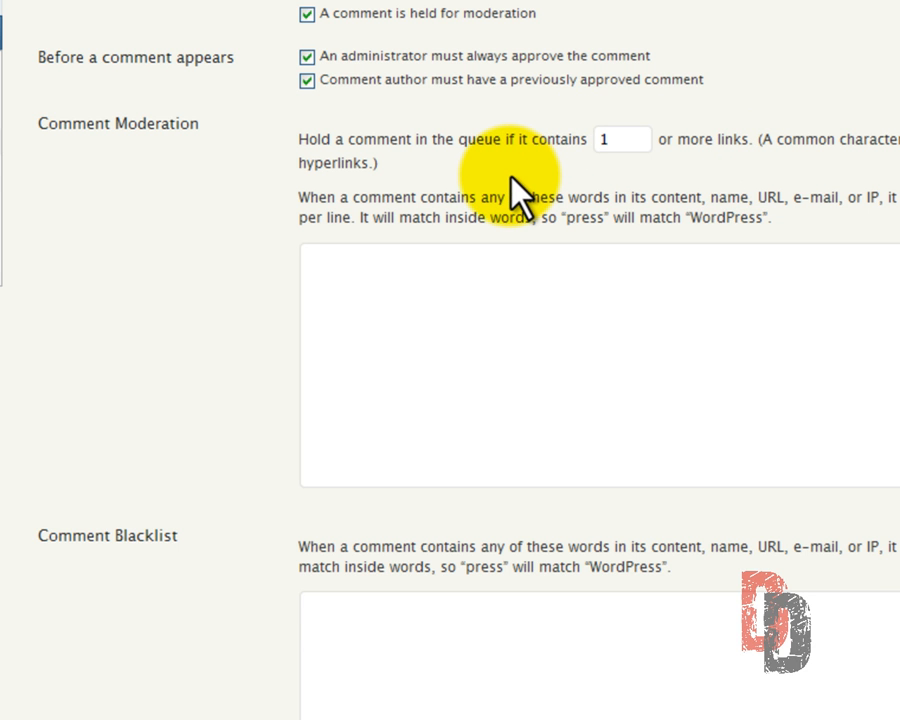
scroll(512, 193, "up", 5)
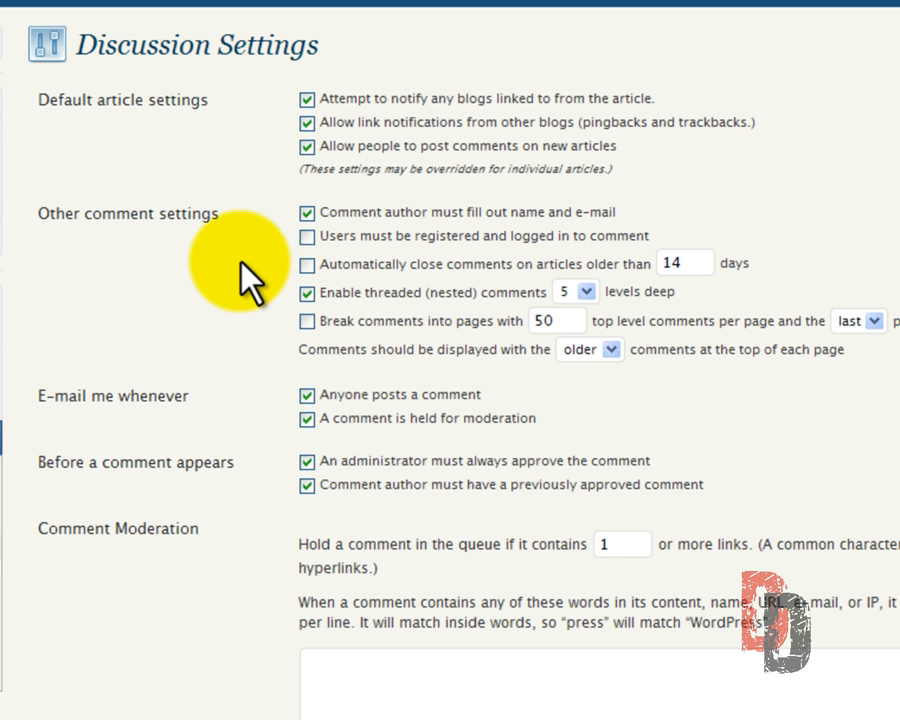
scroll(240, 263, "down", 10)
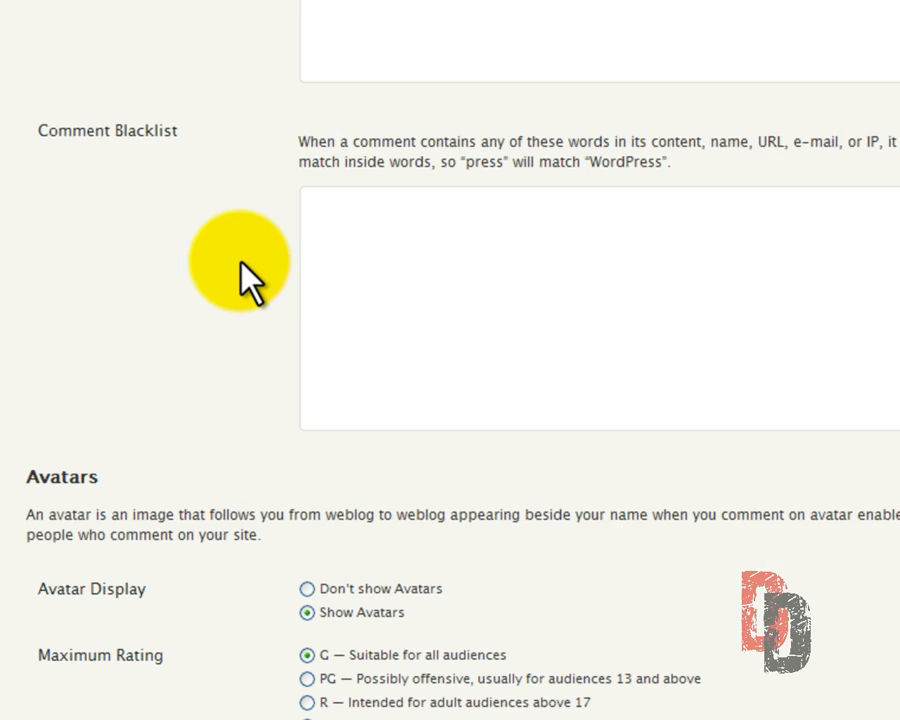
scroll(242, 263, "down", 3)
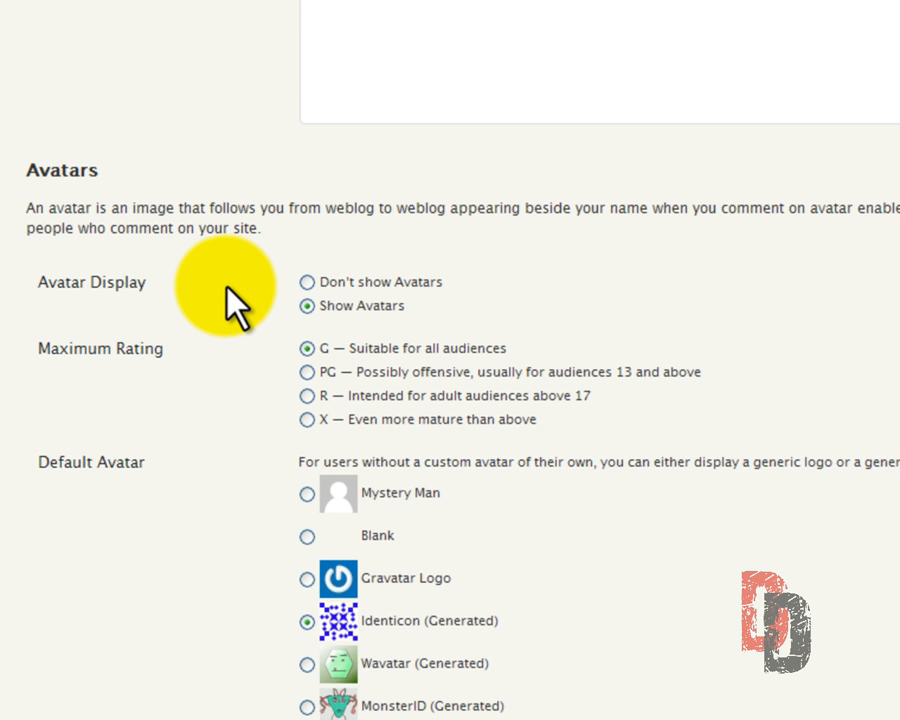
scroll(228, 292, "up", 7)
scroll(228, 292, "down", 7)
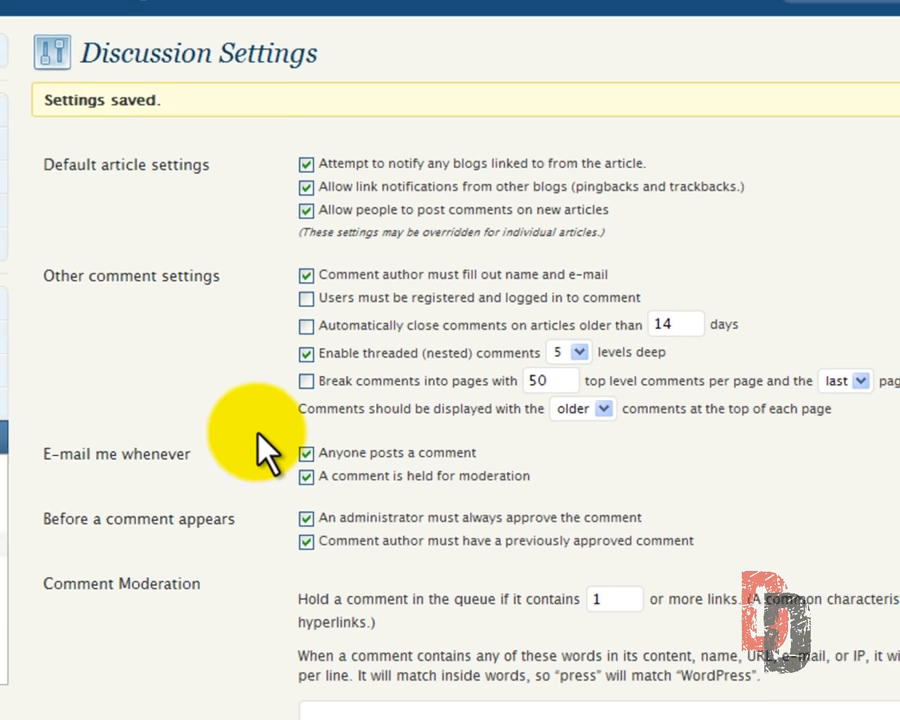
Examine the Comment Moderation and Comment Blacklist word fields in the Discussion settings.
scroll(258, 434, "down", 5)
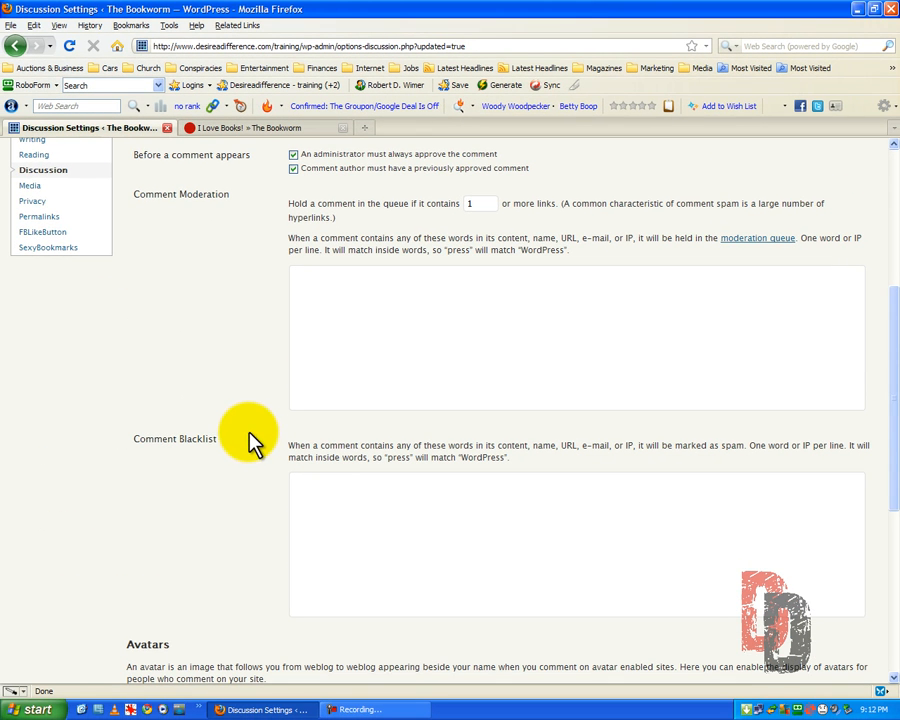
left_click(338, 499)
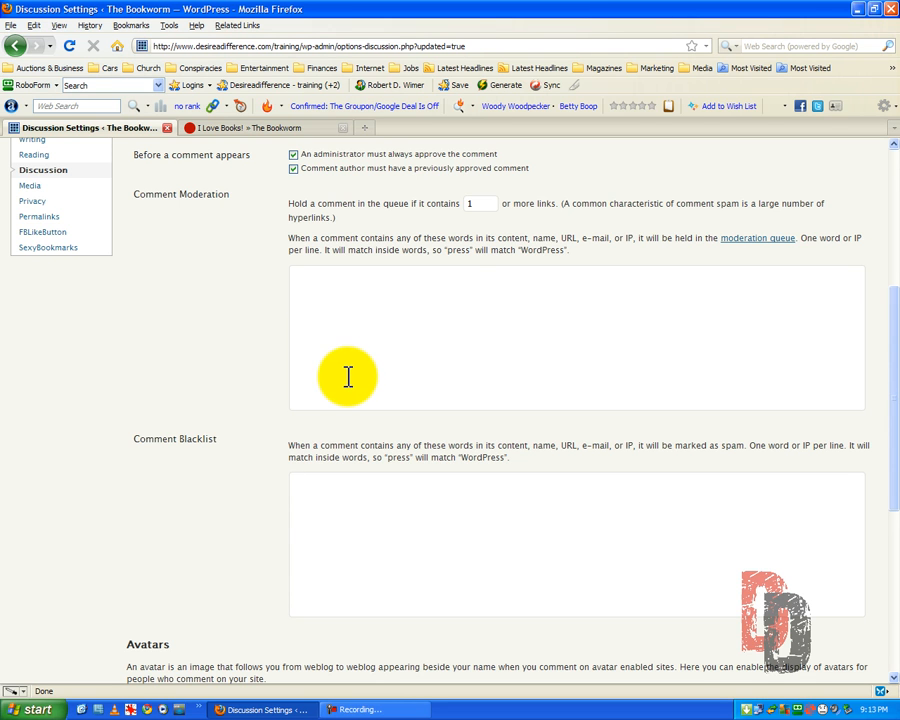
scroll(348, 377, "up", 5)
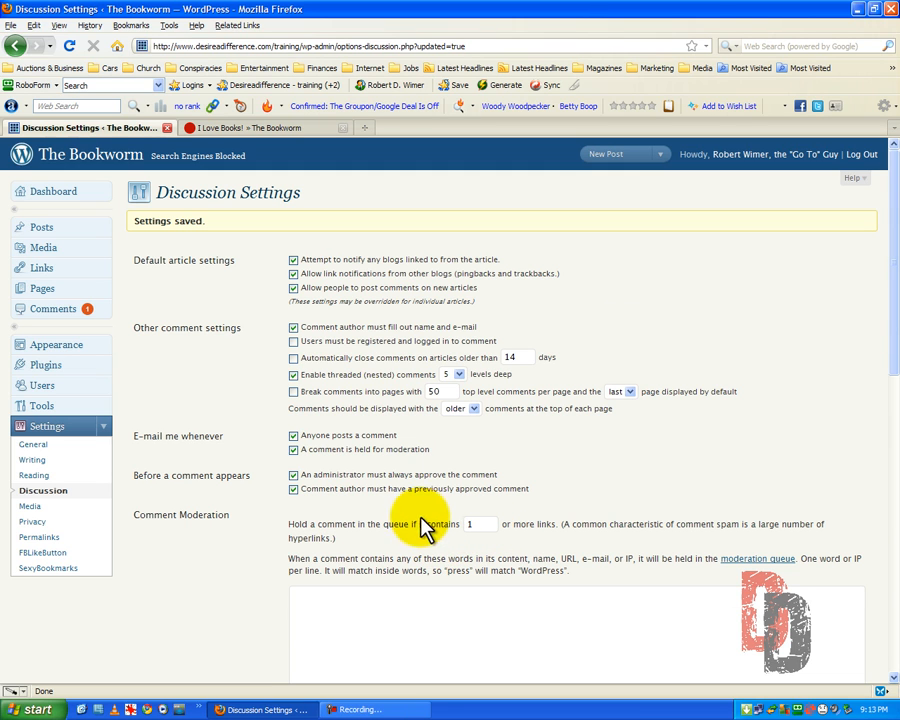
Mark the pending "Get the best phone deals." comment as spam and delete it permanently from the spam list.
left_click(70, 312)
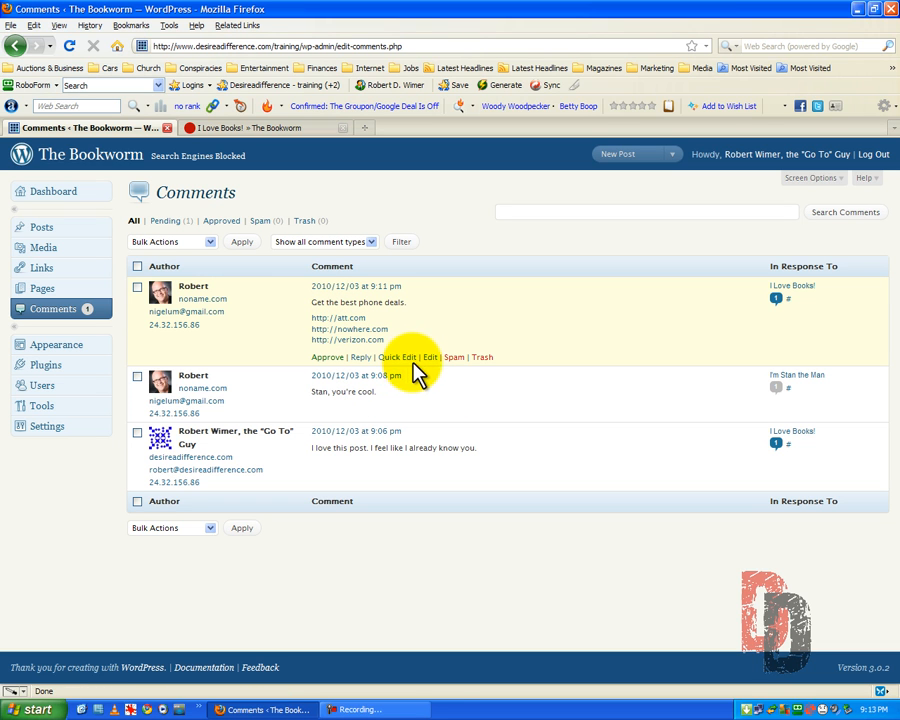
left_click(453, 358)
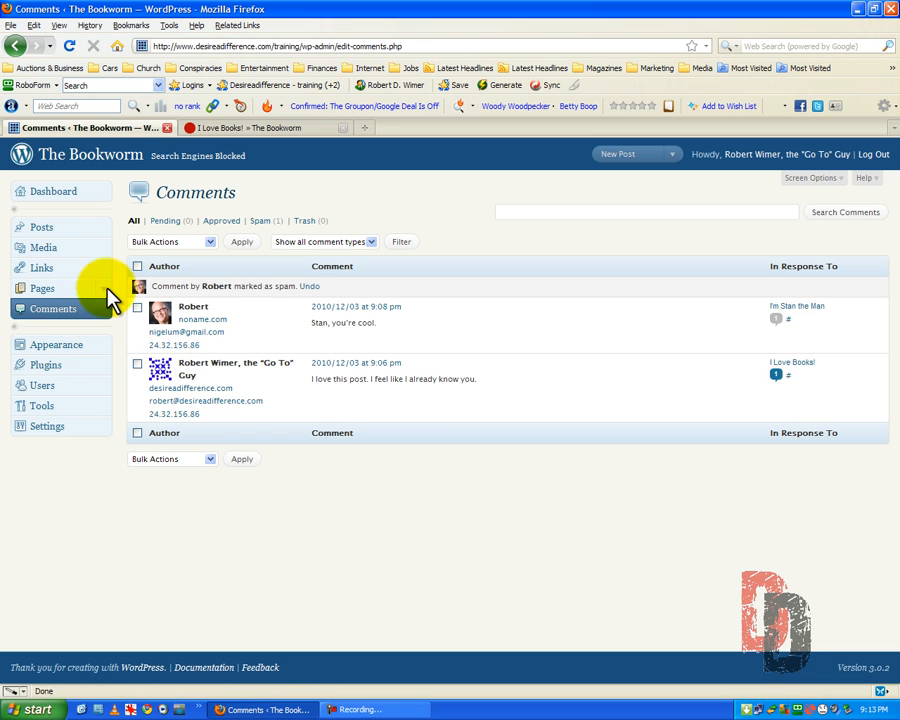
left_click(50, 192)
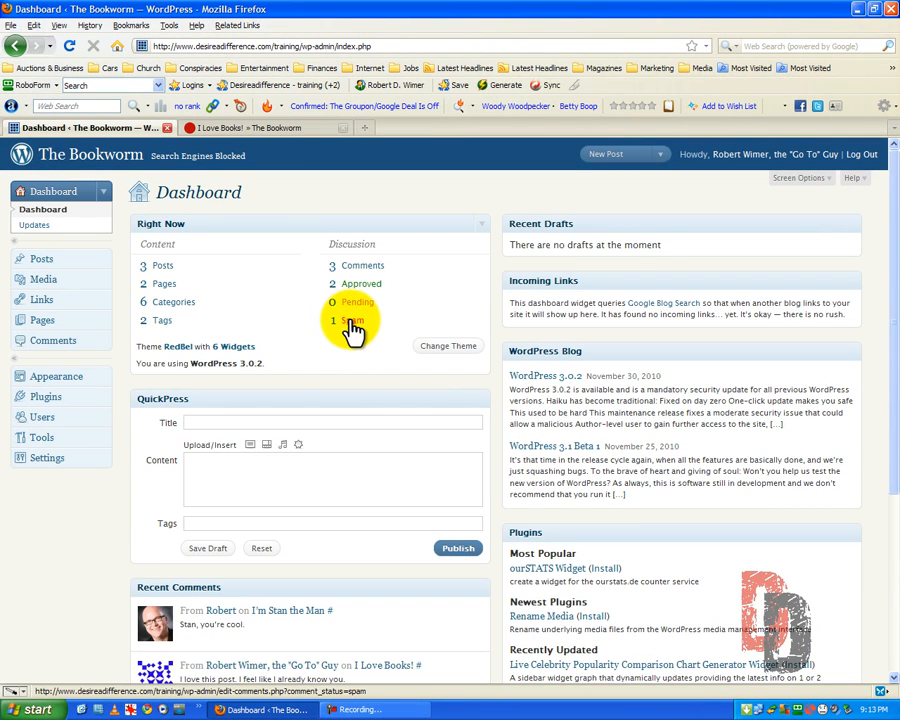
left_click(349, 322)
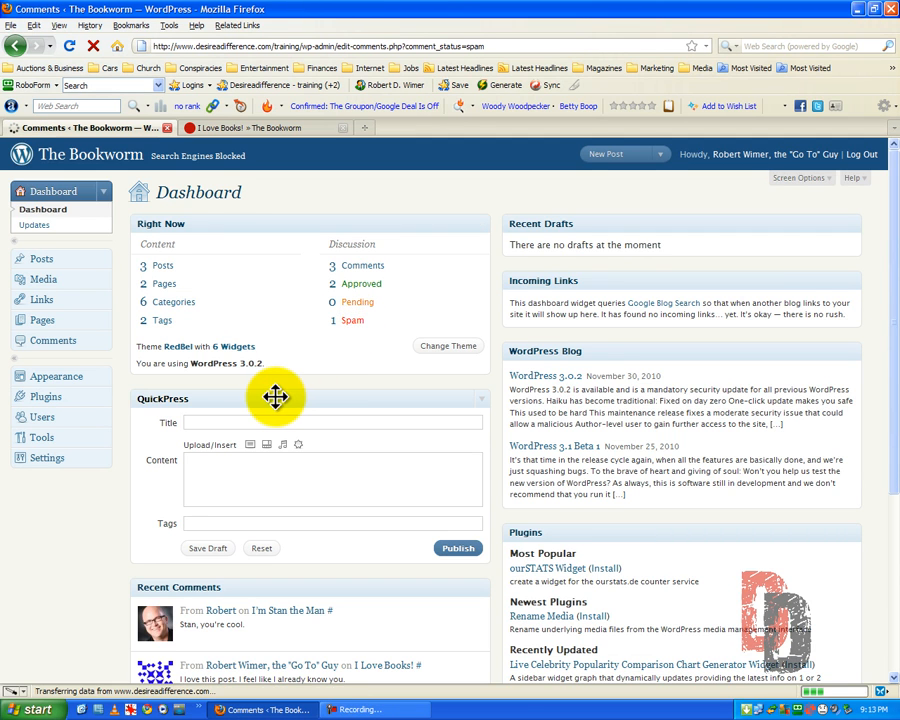
mouse_move(297, 365)
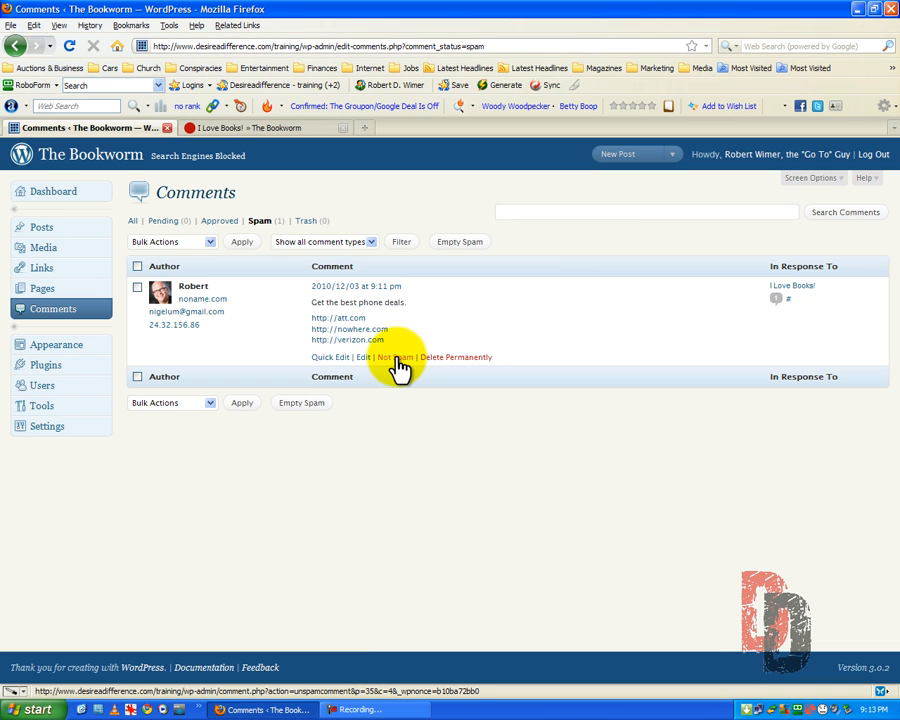
left_click(447, 357)
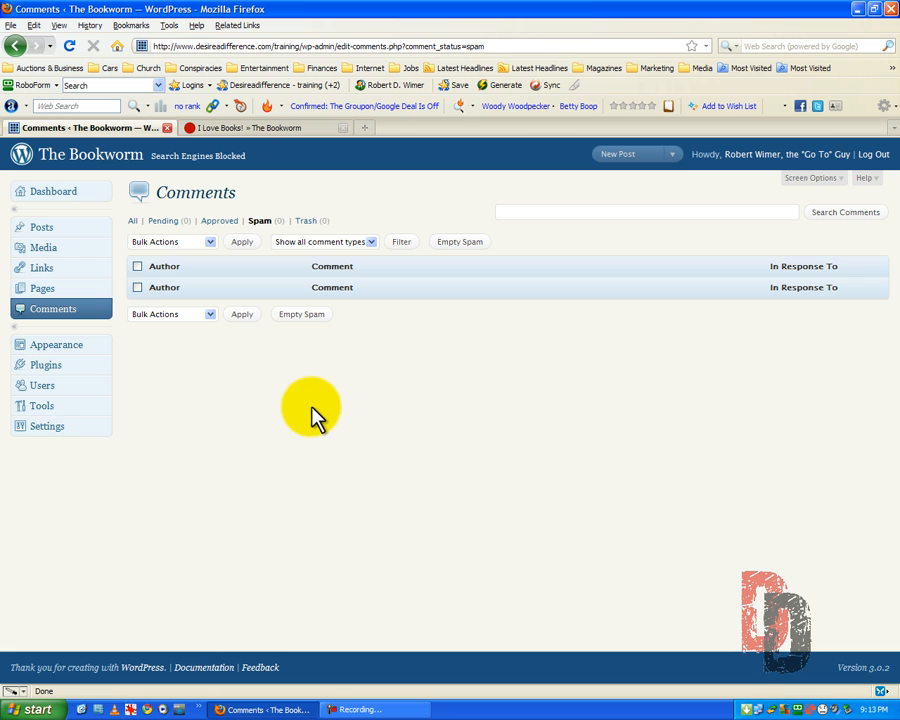
Return to the Dashboard and check its discussion summary and recent comments.
left_click(45, 189)
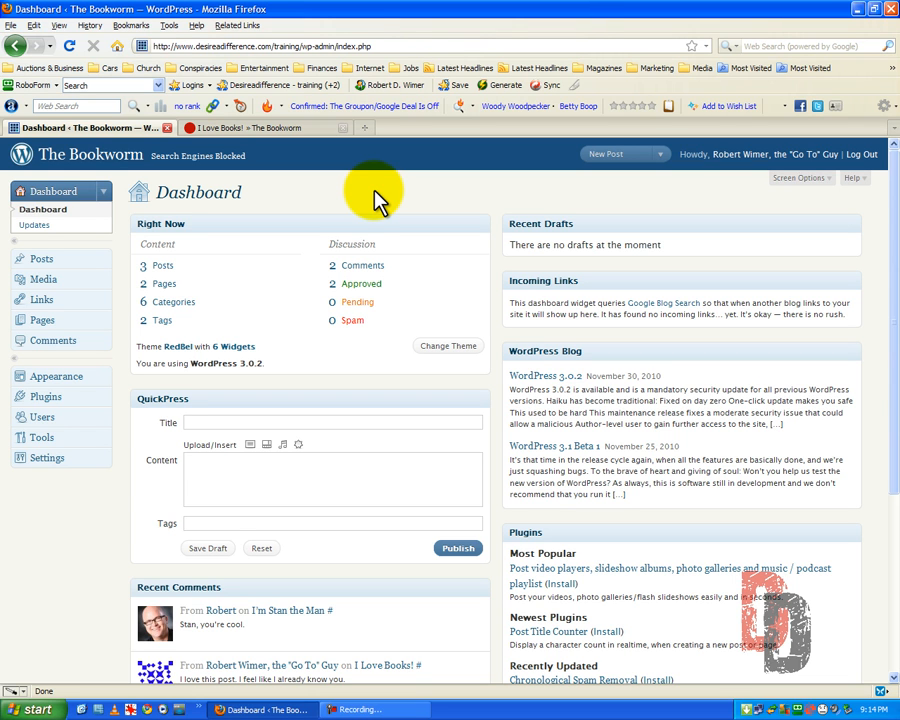
scroll(332, 284, "down", 3)
scroll(332, 286, "up", 3)
scroll(333, 297, "down", 2)
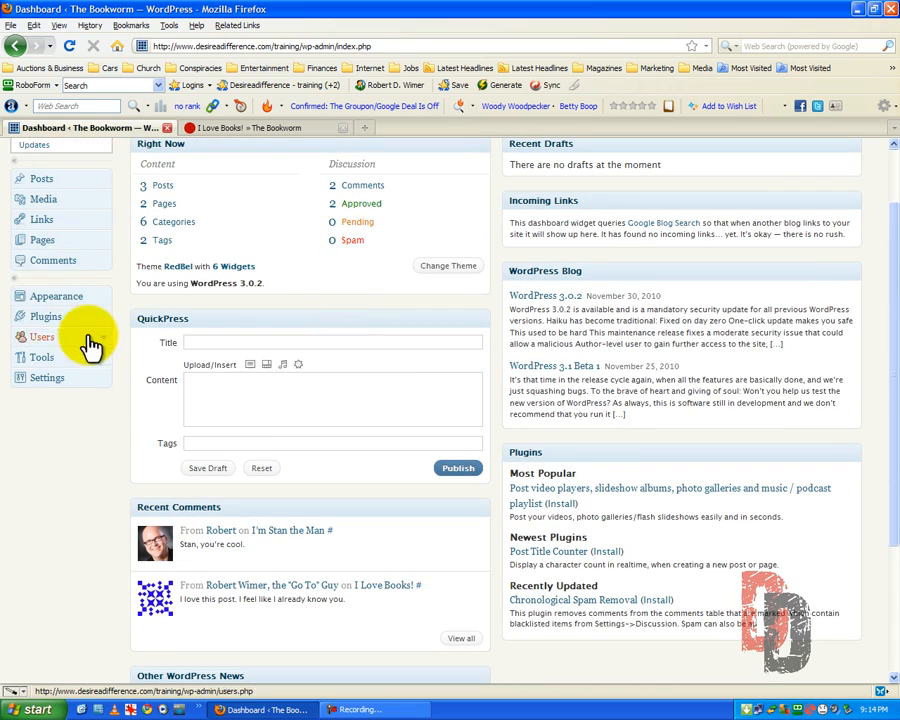
Review the remaining comments in the Comments list and return to the Dashboard.
left_click(44, 260)
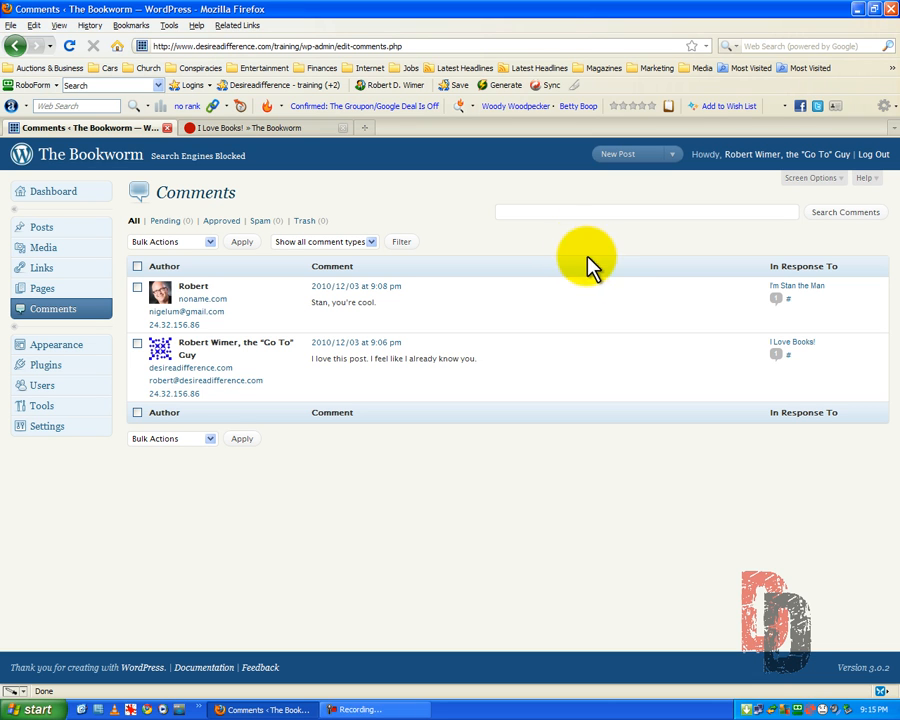
left_click(31, 192)
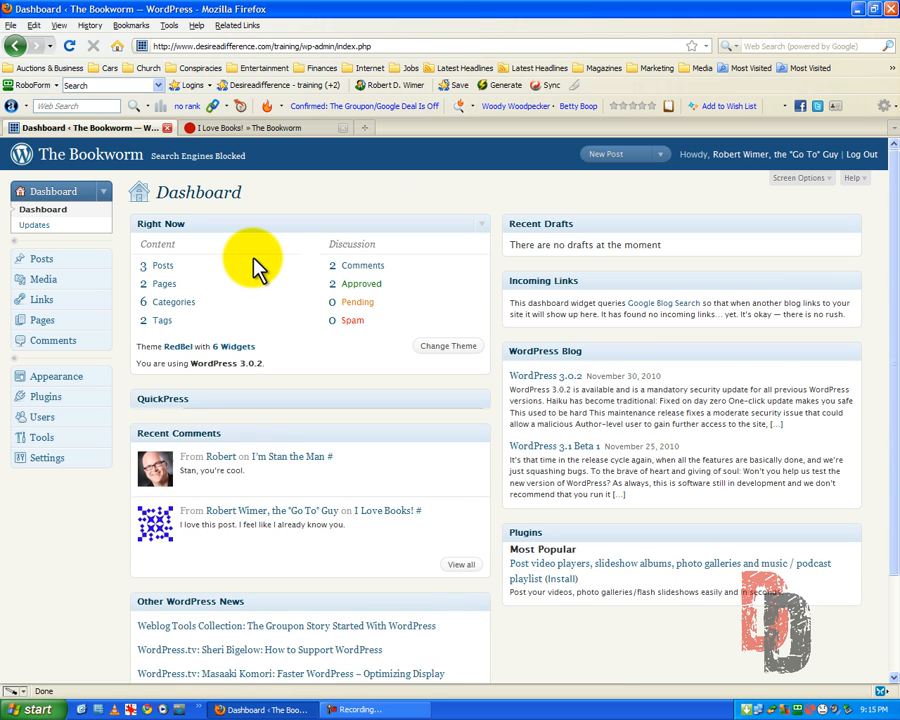
Open the public home page of The Bookworm and examine its posts, comment counts and sidebar widgets from header to footer.
left_click(205, 128)
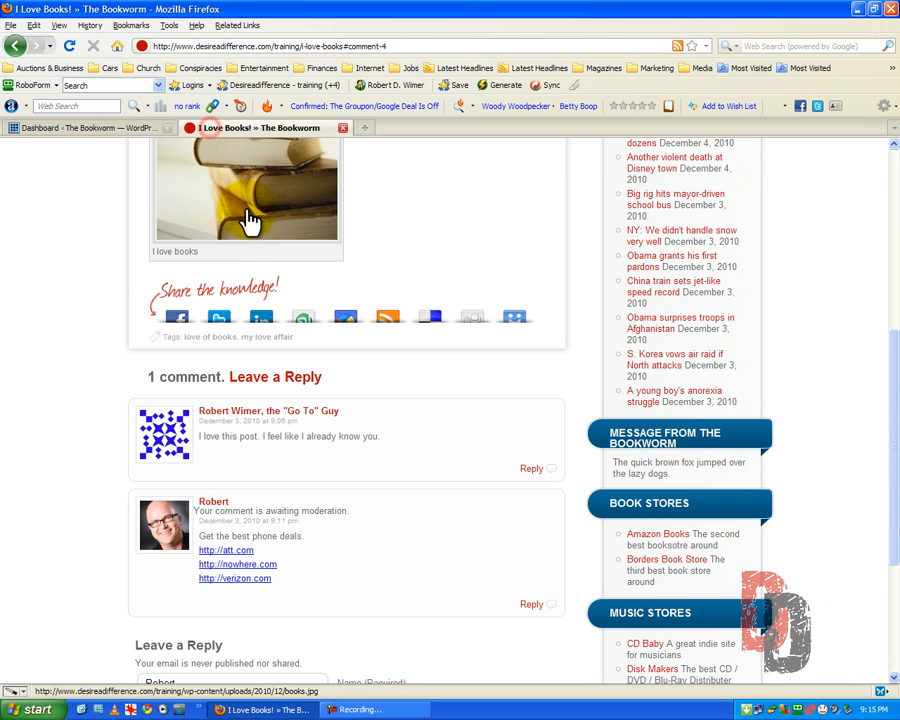
scroll(260, 262, "up", 5)
scroll(260, 265, "up", 3)
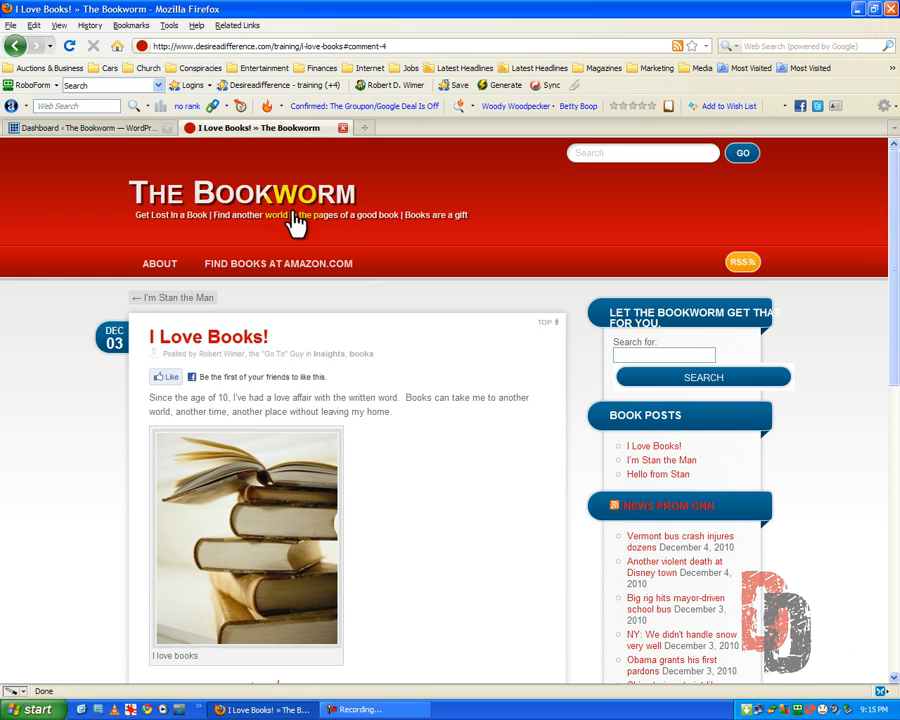
left_click(291, 201)
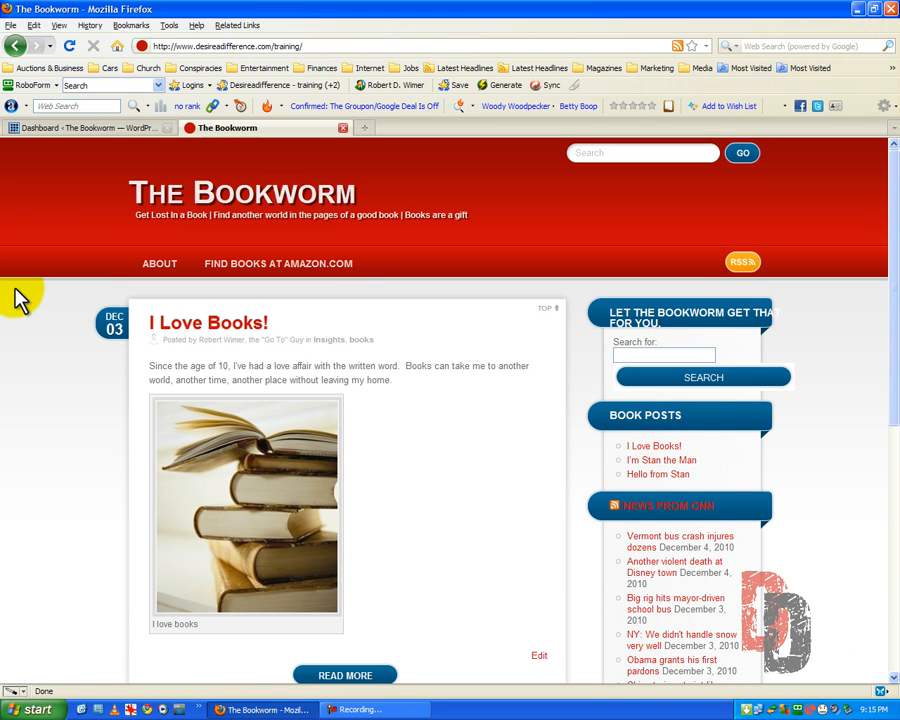
scroll(15, 295, "down", 8)
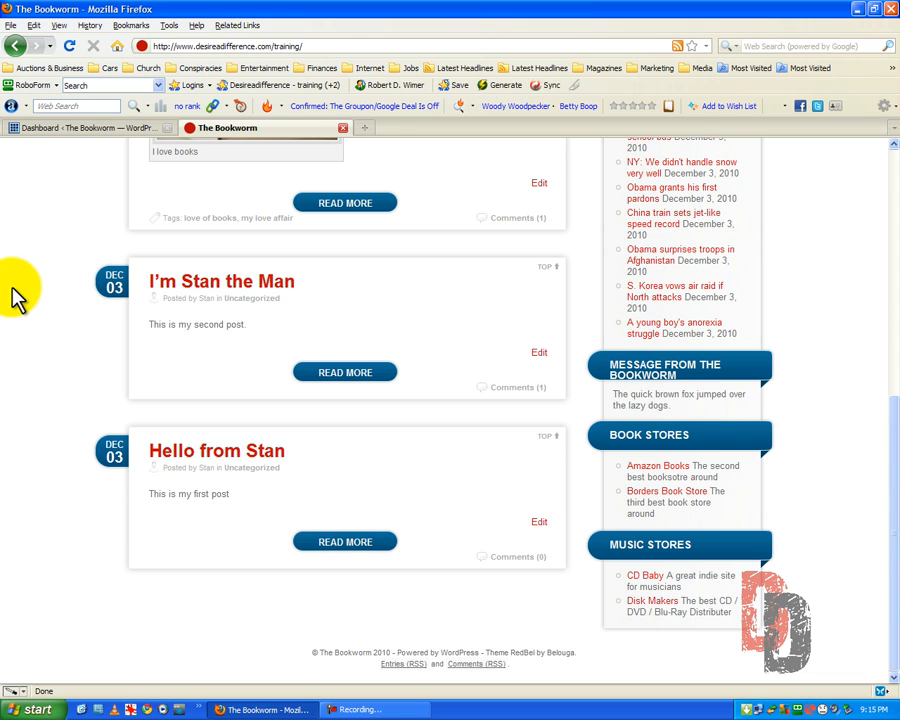
scroll(14, 288, "up", 8)
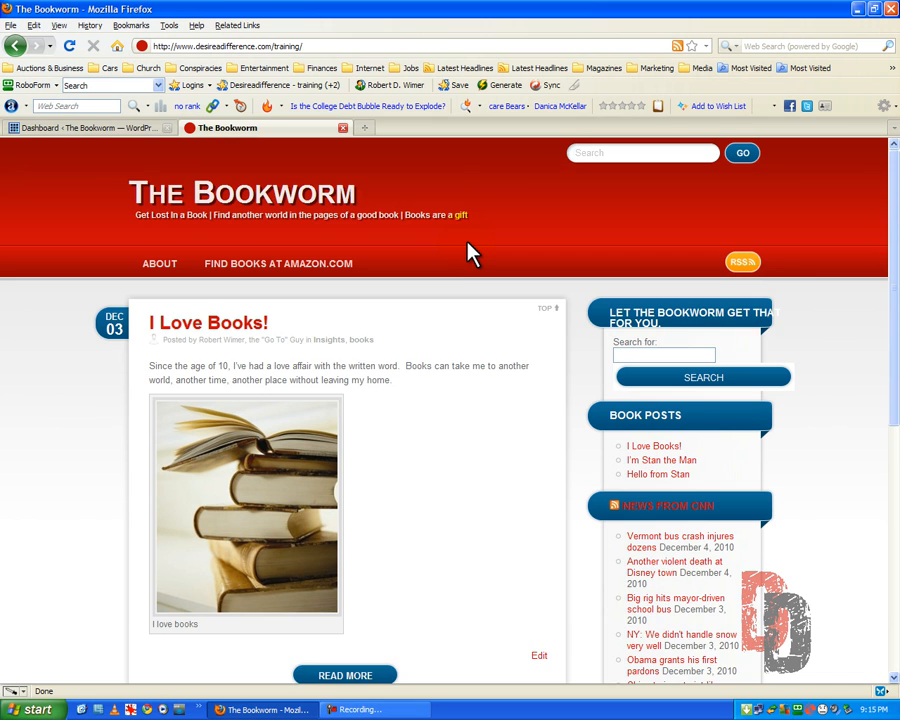
scroll(470, 255, "down", 4)
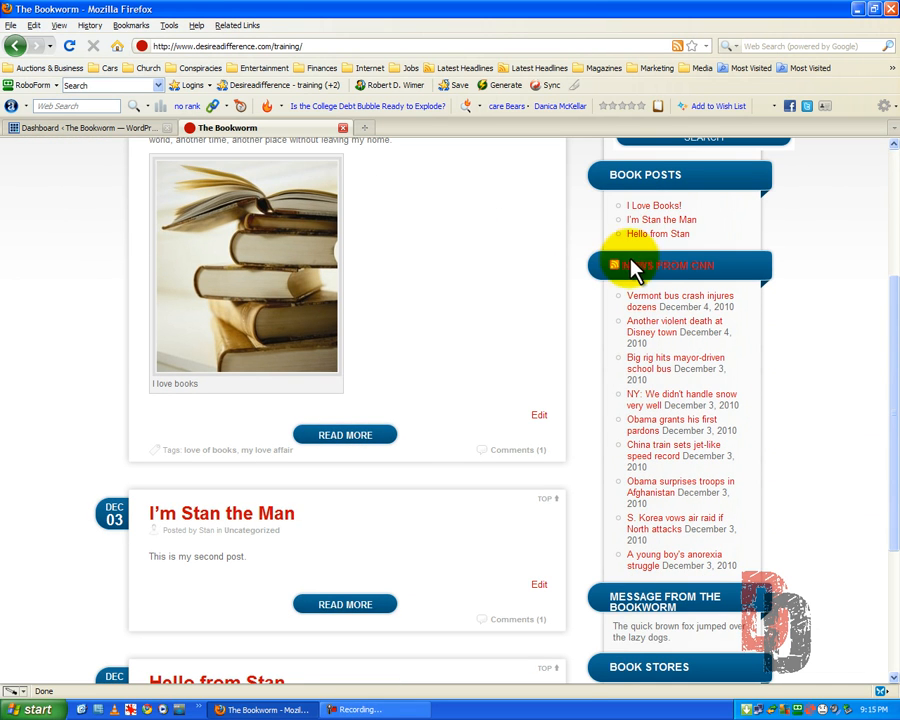
scroll(540, 315, "down", 4)
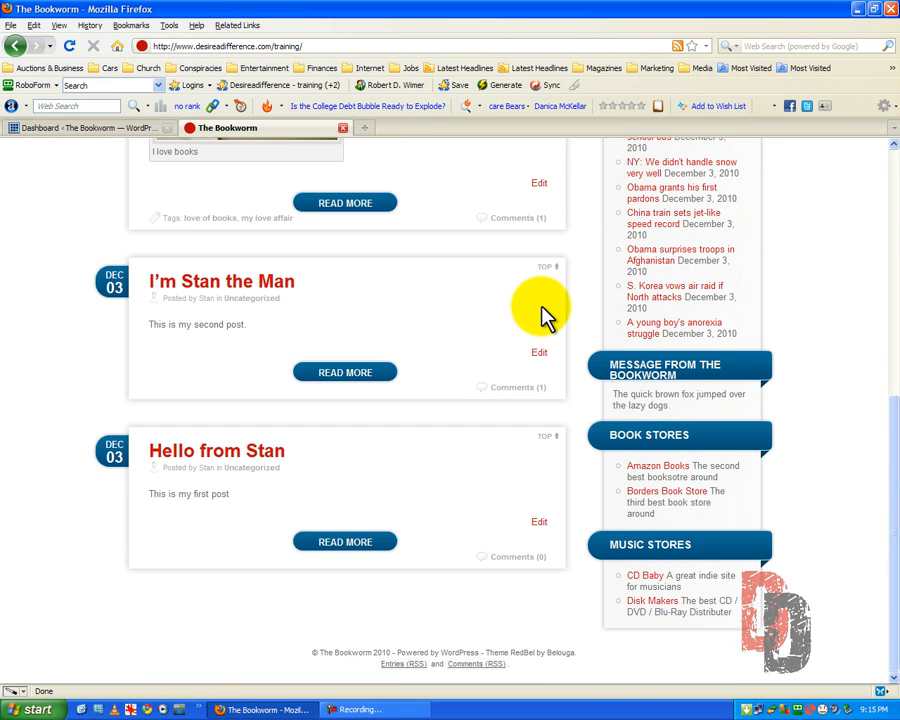
scroll(540, 315, "up", 4)
scroll(540, 315, "up", 4)
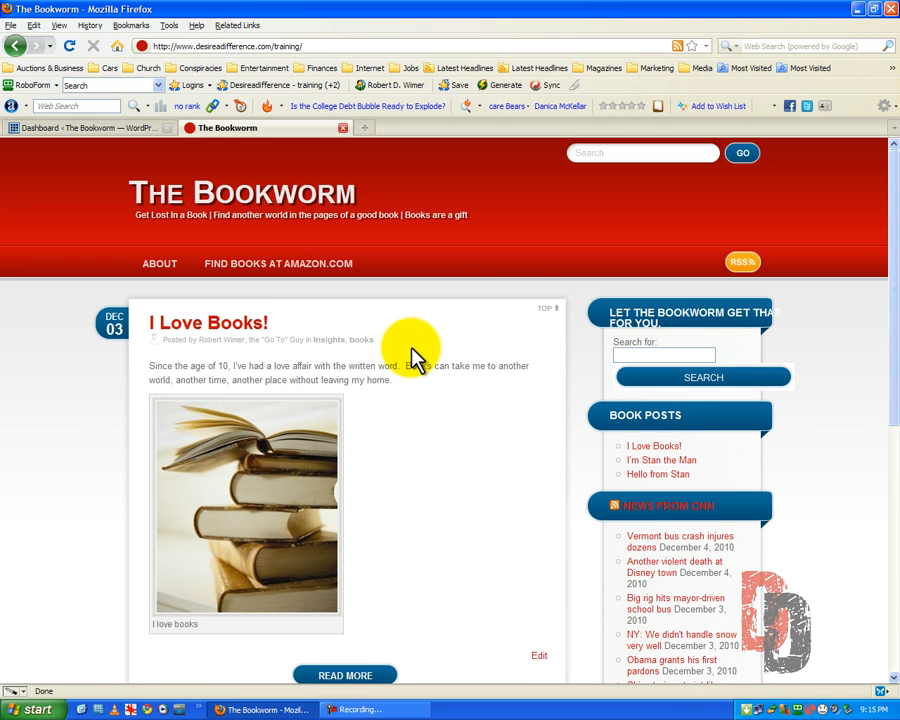
Switch back to the WordPress Dashboard and minimize the Firefox window to show the desktop.
left_click(125, 129)
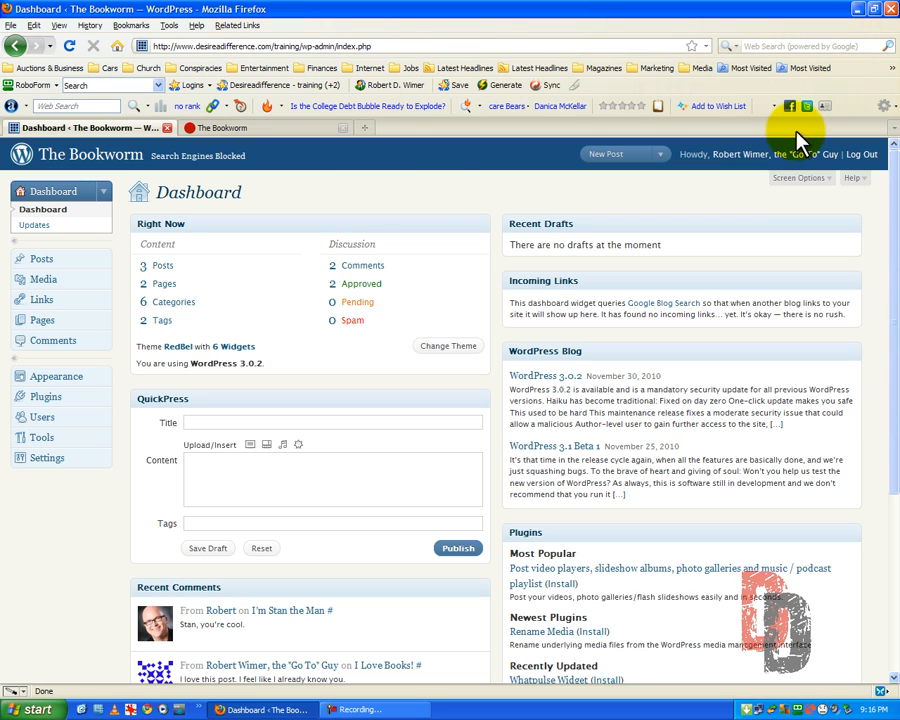
left_click(858, 10)
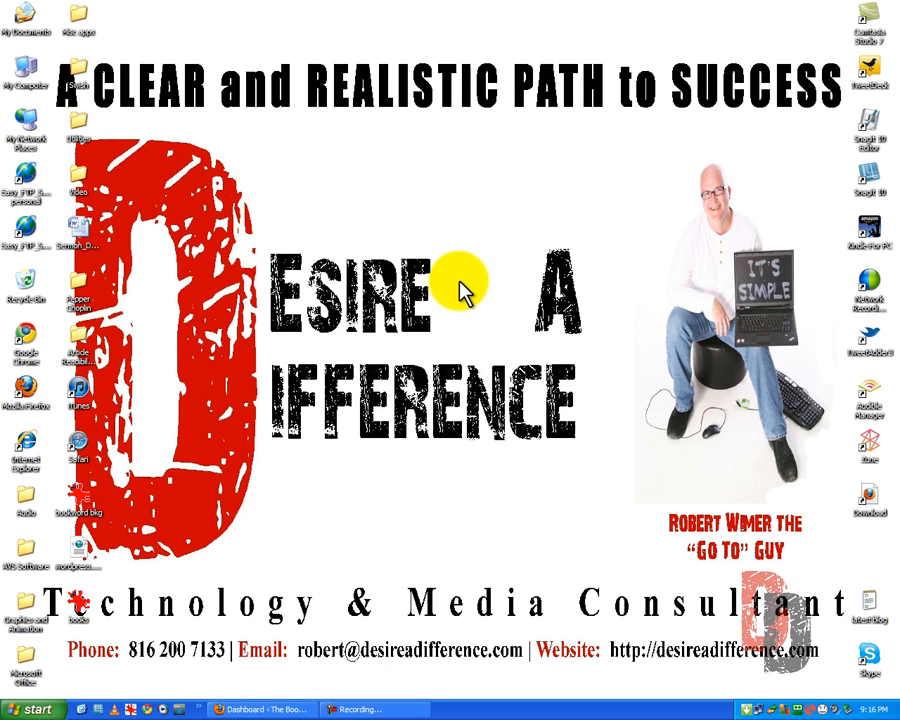